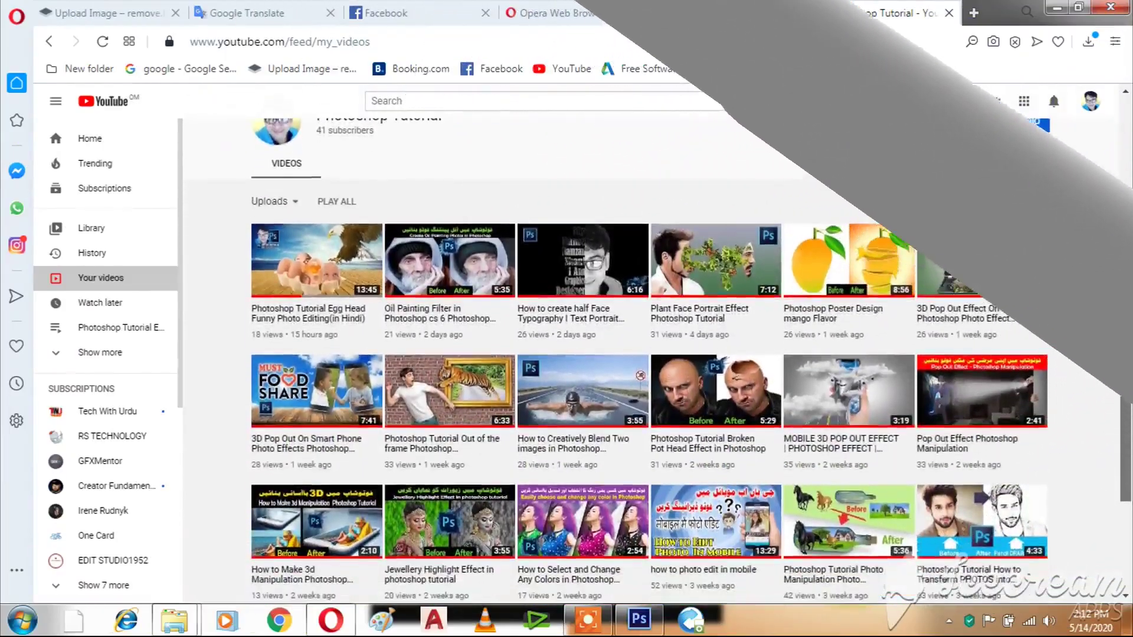
# - Start a new Photoshop document sized 1920 × 1080 pixels
pyautogui.scroll(-4, 1125, 338)
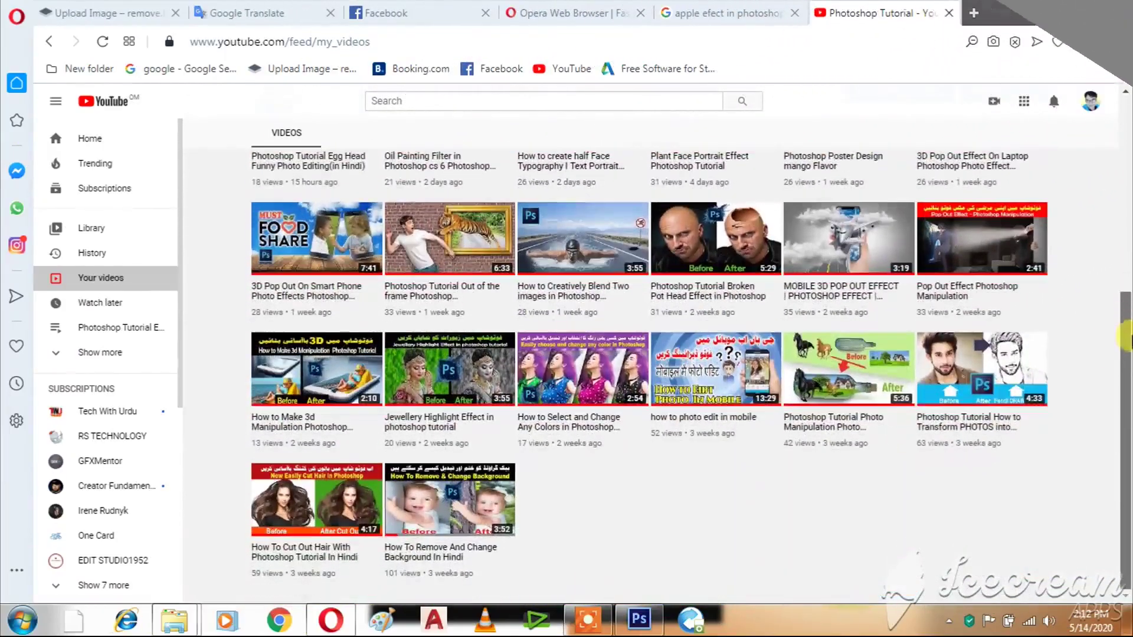
pyautogui.moveTo(1126, 337); pyautogui.dragTo(1110, 103)
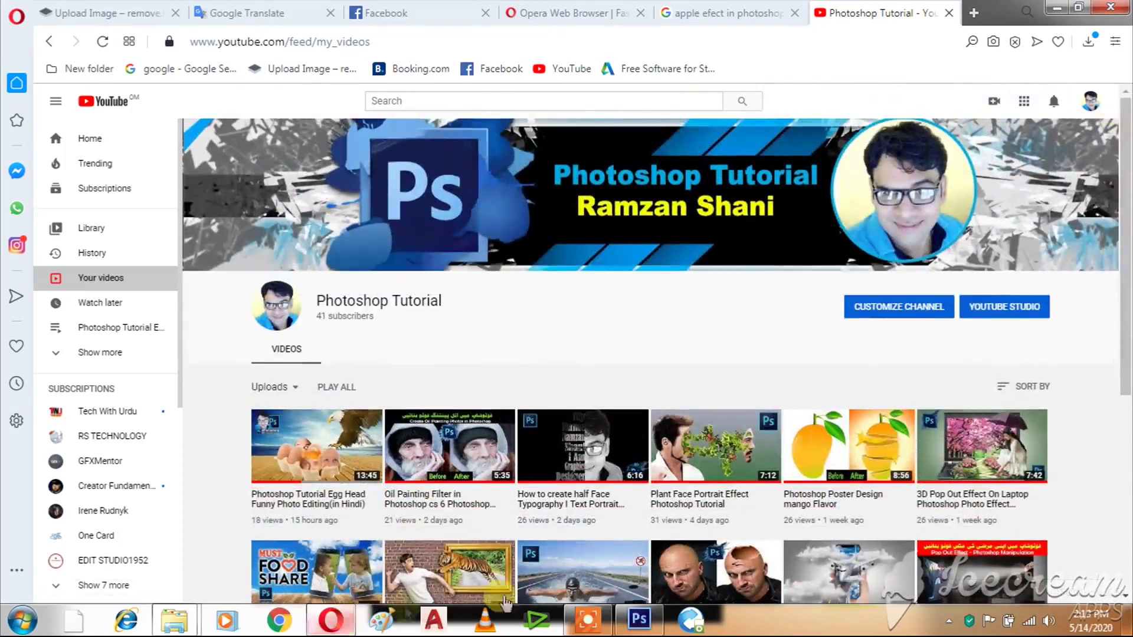
pyautogui.click(639, 619)
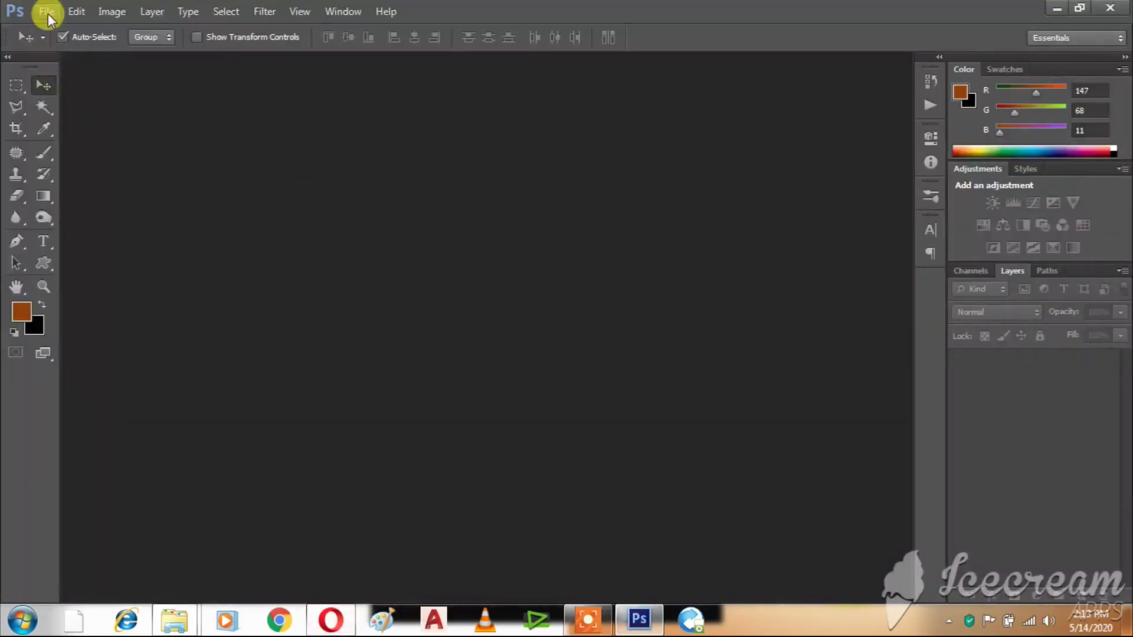
pyautogui.click(48, 13)
pyautogui.click(60, 29)
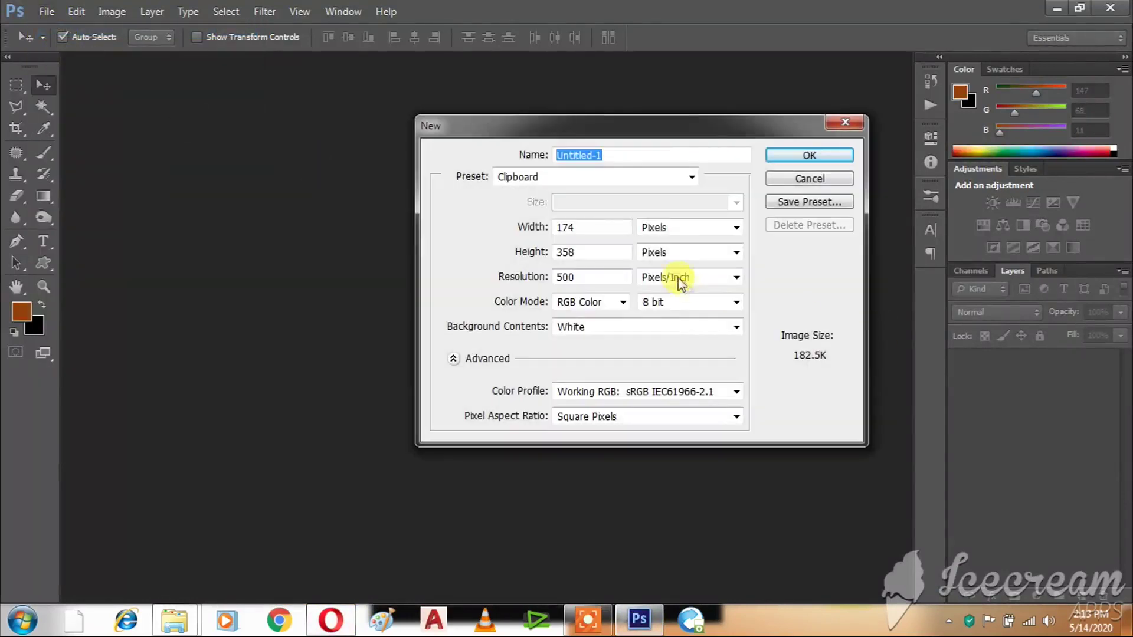
pyautogui.click(600, 223)
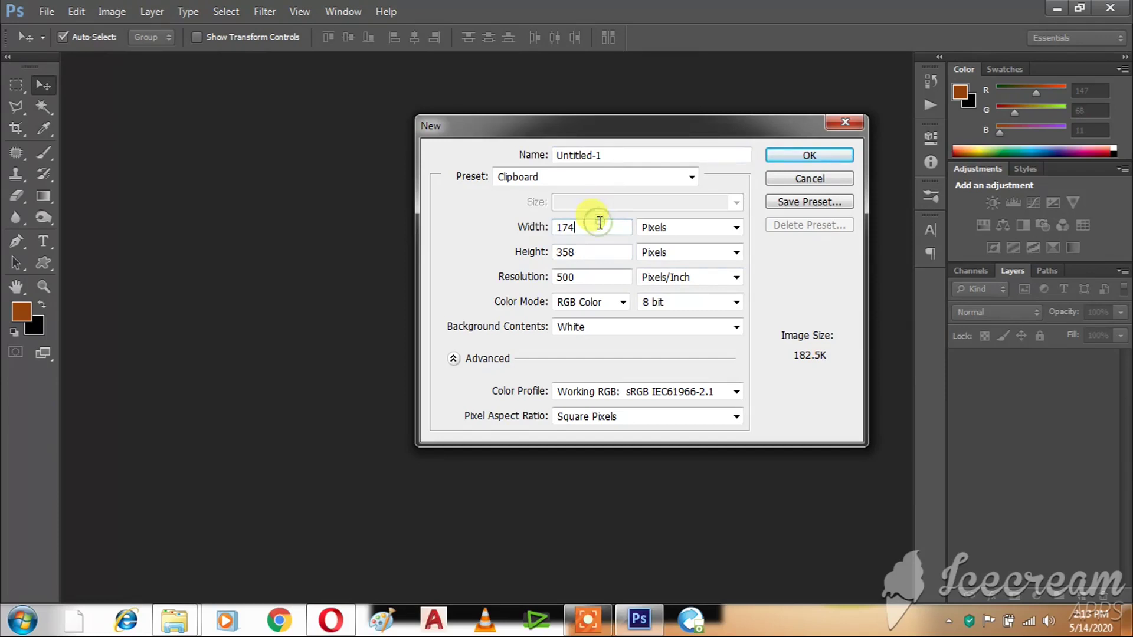
pyautogui.click(654, 229)
pyautogui.click(653, 243)
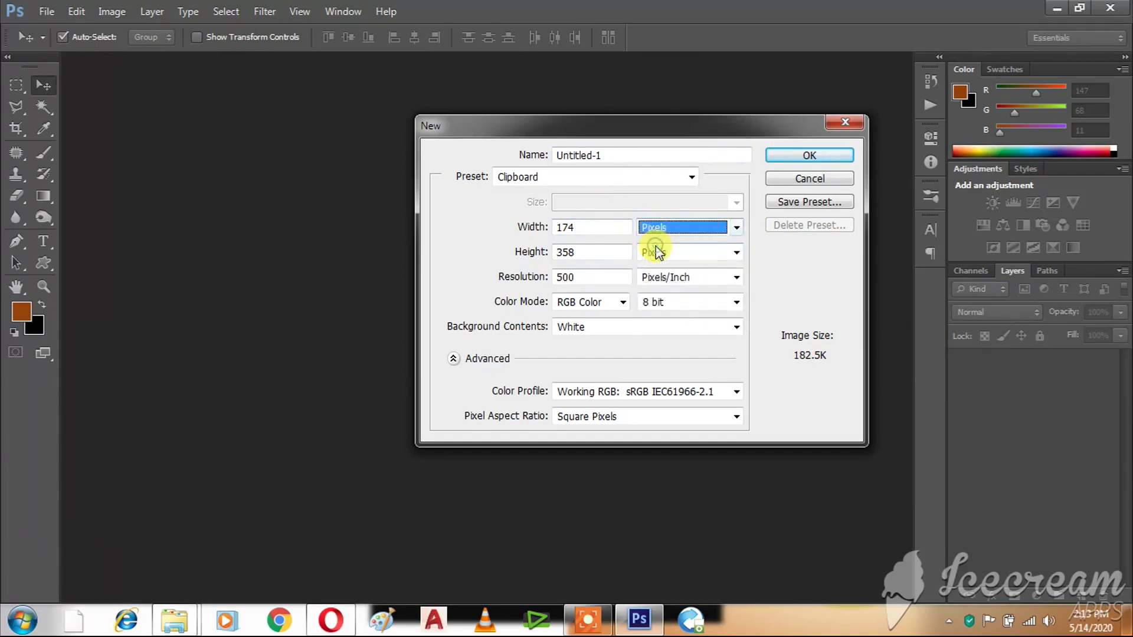
pyautogui.click(658, 269)
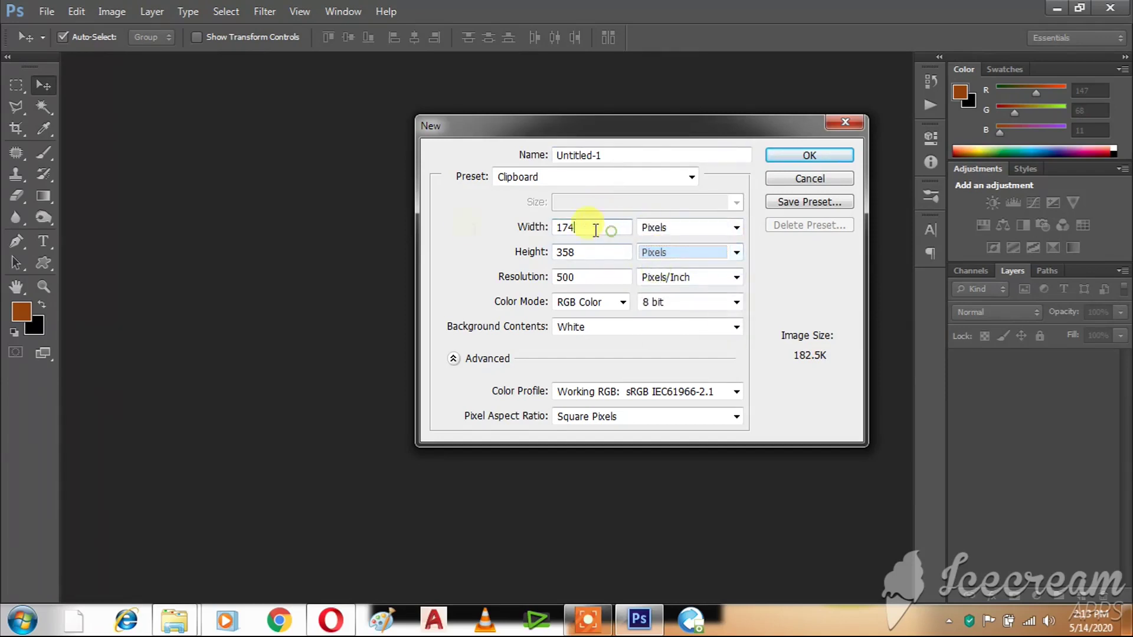
pyautogui.moveTo(613, 227); pyautogui.dragTo(425, 234)
pyautogui.write('1920')
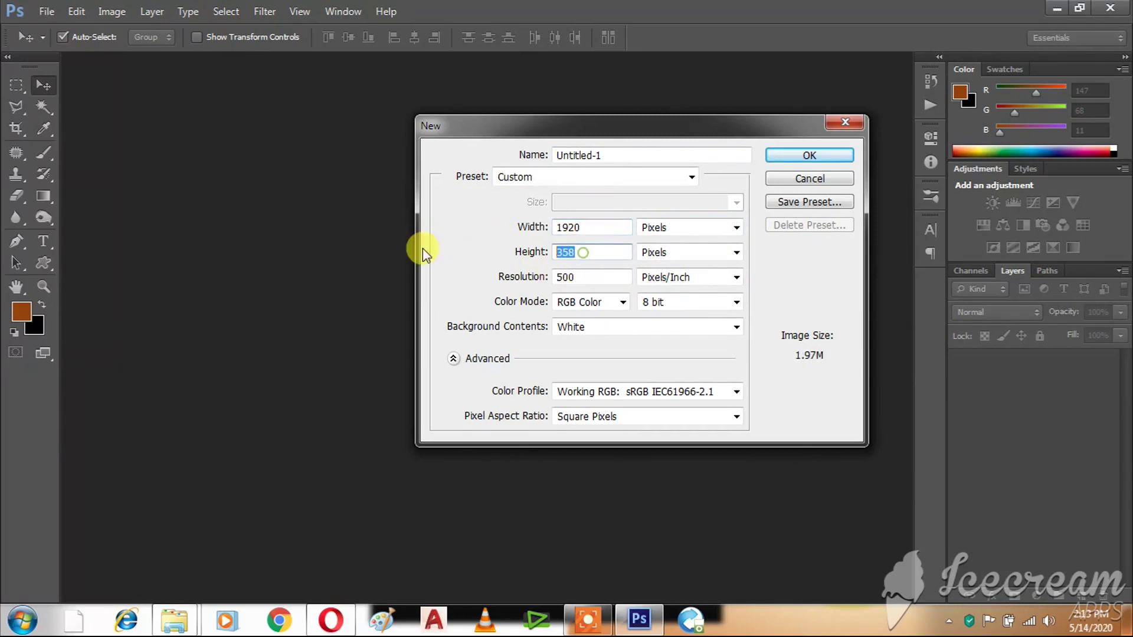
pyautogui.write('1080')
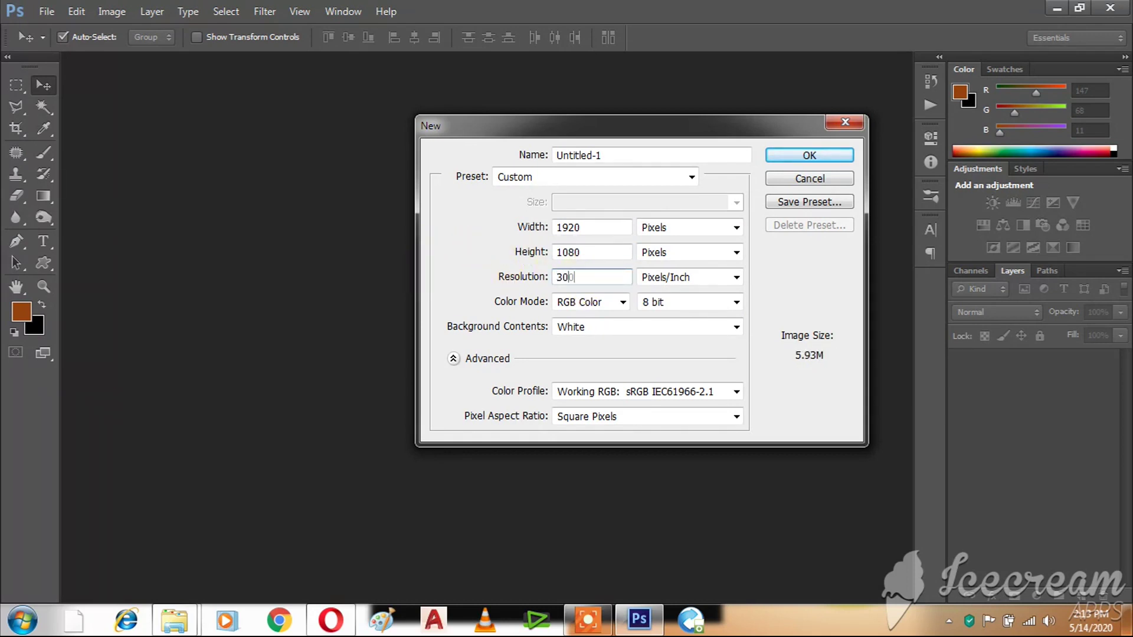
# - Set 300 pixels/inch, 8-bit RGB Color and white background, then create the document
pyautogui.click(666, 281)
pyautogui.click(675, 293)
pyautogui.click(670, 301)
pyautogui.click(735, 301)
pyautogui.click(581, 303)
pyautogui.click(572, 347)
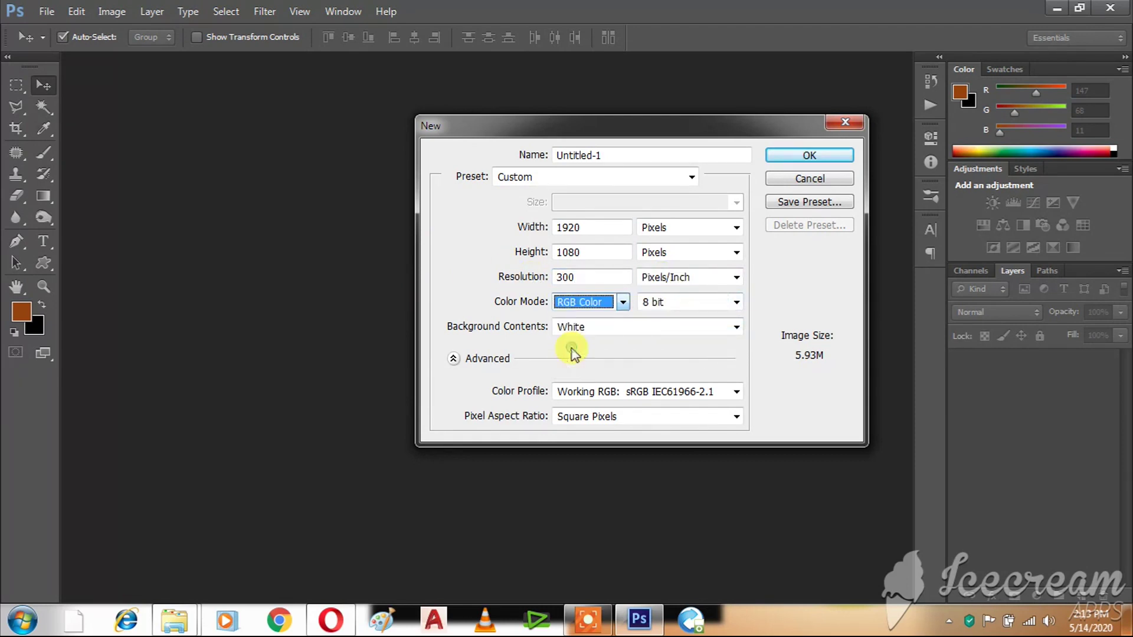
pyautogui.doubleClick(584, 227)
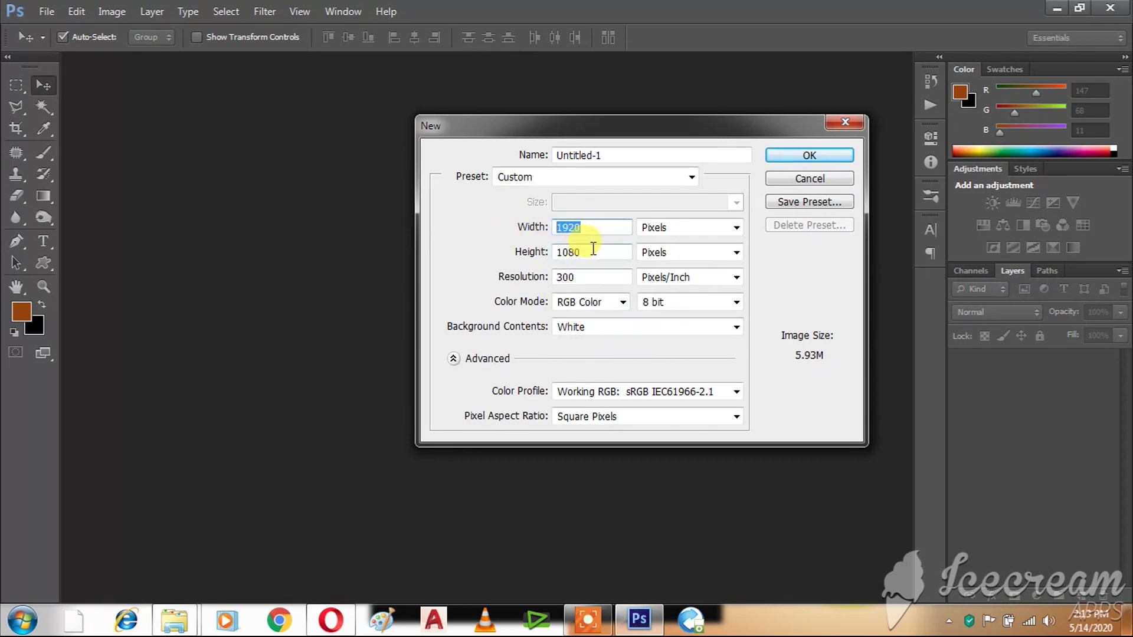
pyautogui.click(809, 156)
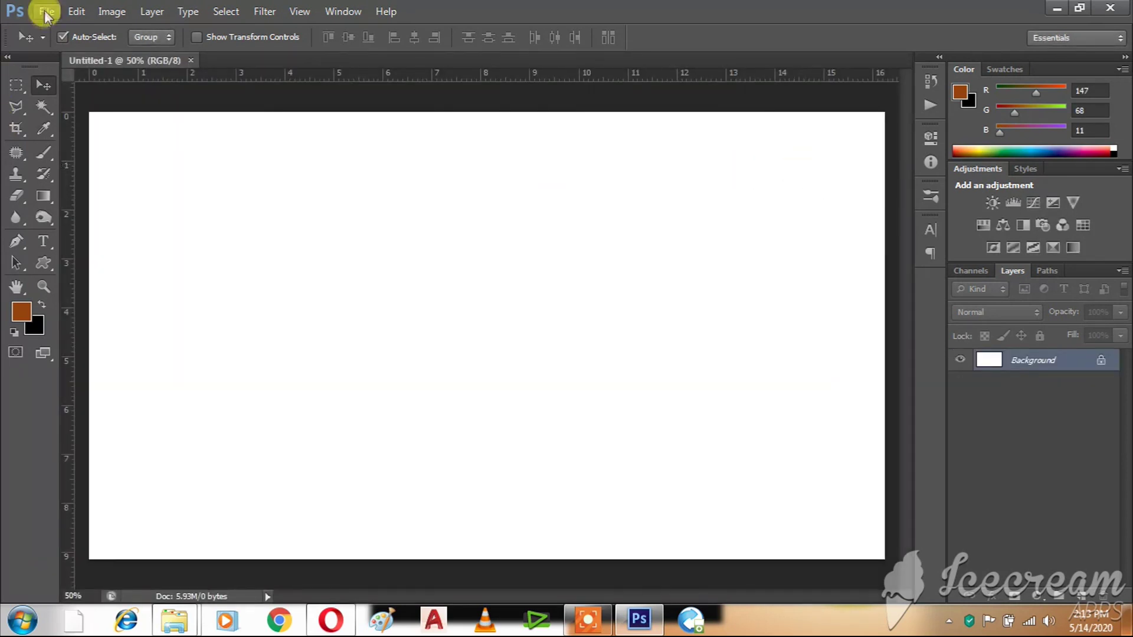
# - Save the blank document as the TIFF file 'Edit Photo.tif' with default TIFF options
pyautogui.click(45, 11)
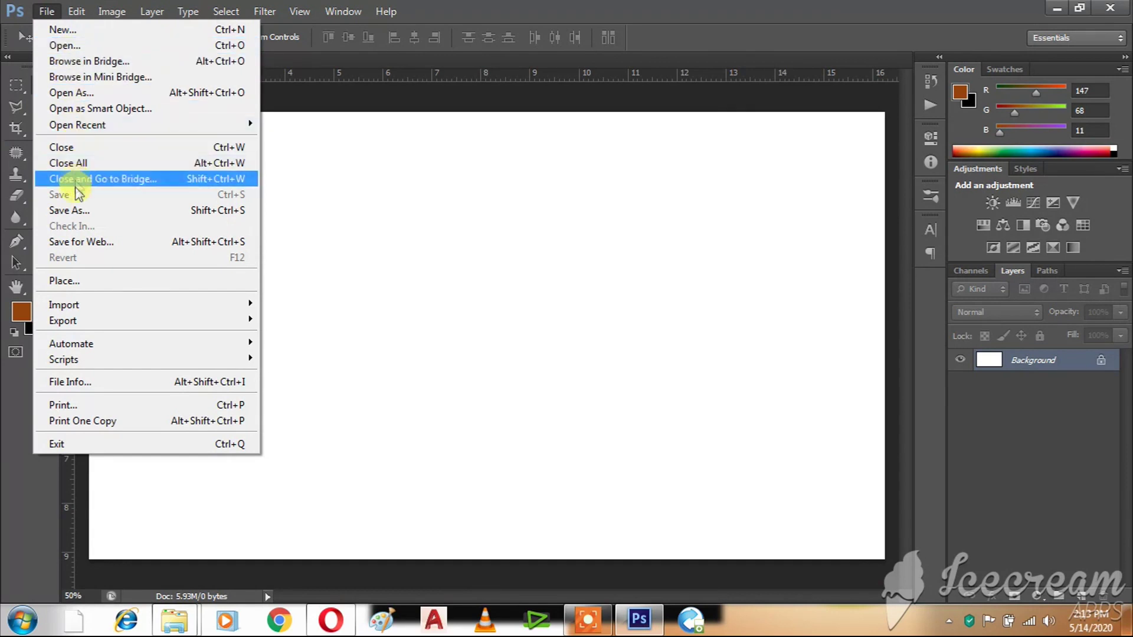
pyautogui.click(70, 211)
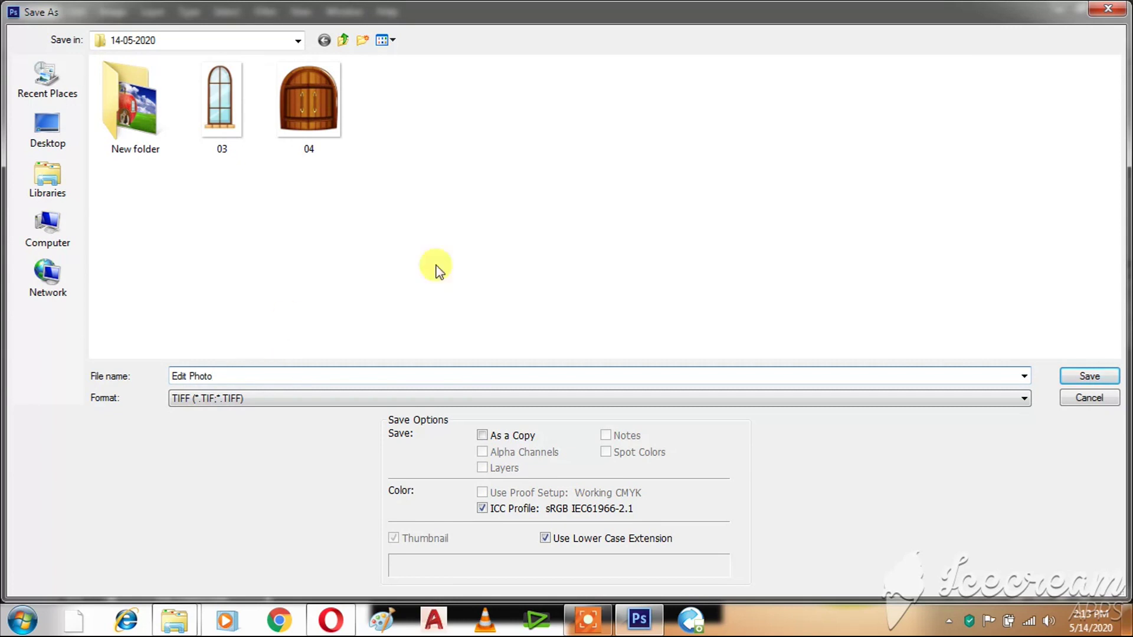
pyautogui.click(1090, 378)
pyautogui.click(685, 101)
pyautogui.click(46, 12)
# - Open 01.jpg, copy the sky-and-grass photo into Edit Photo and stretch it to fill the canvas
pyautogui.click(51, 39)
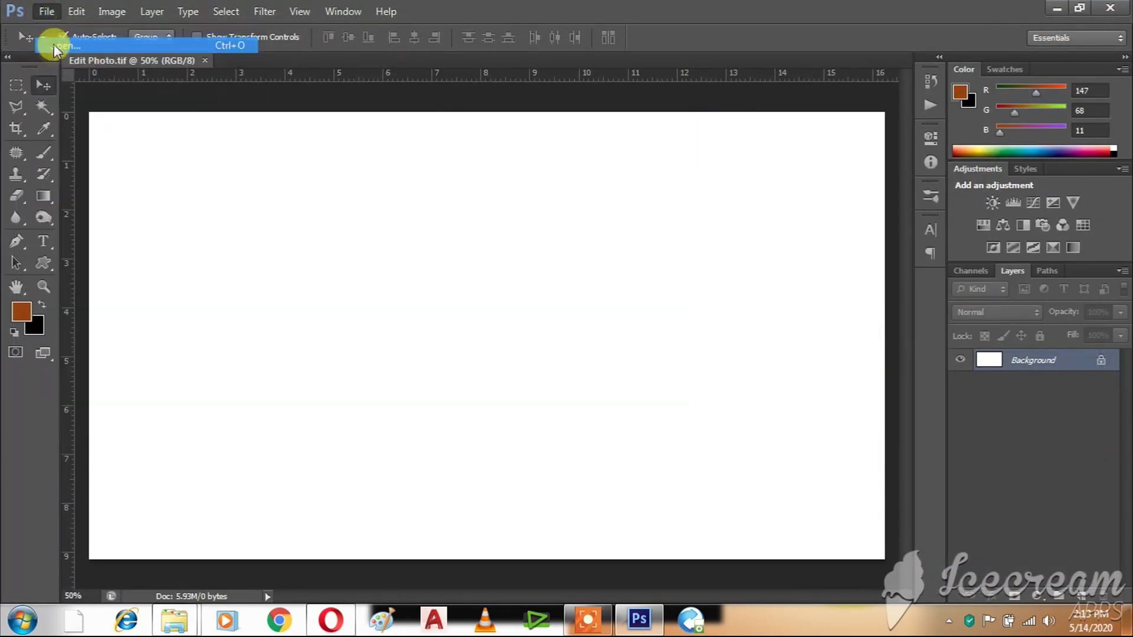
pyautogui.doubleClick(266, 127)
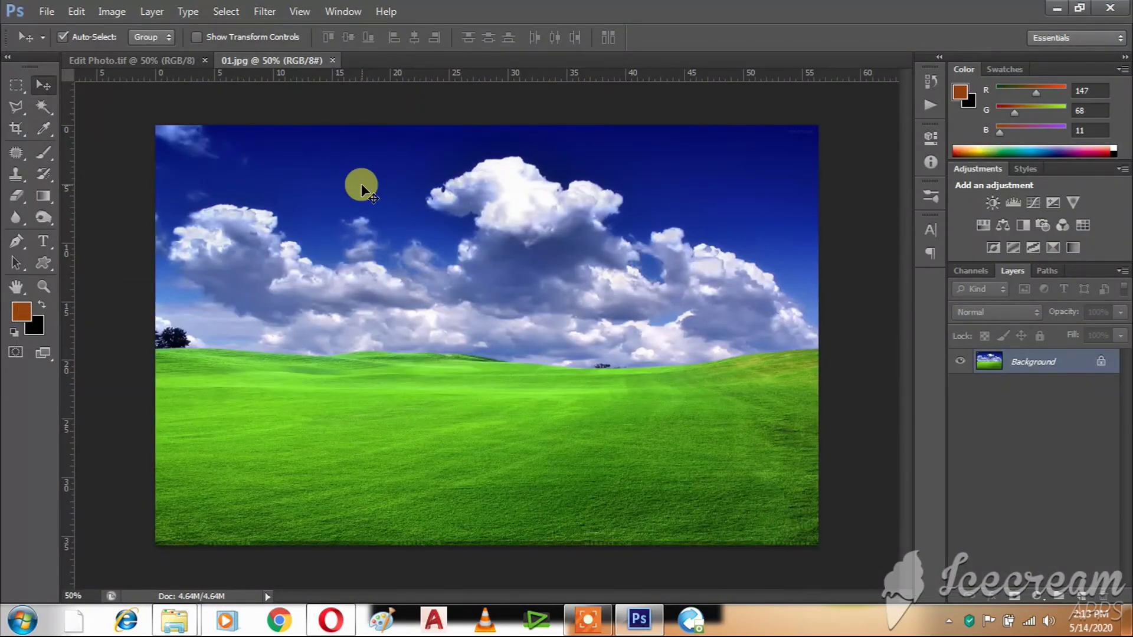
pyautogui.hotkey('ctrl', 'a')
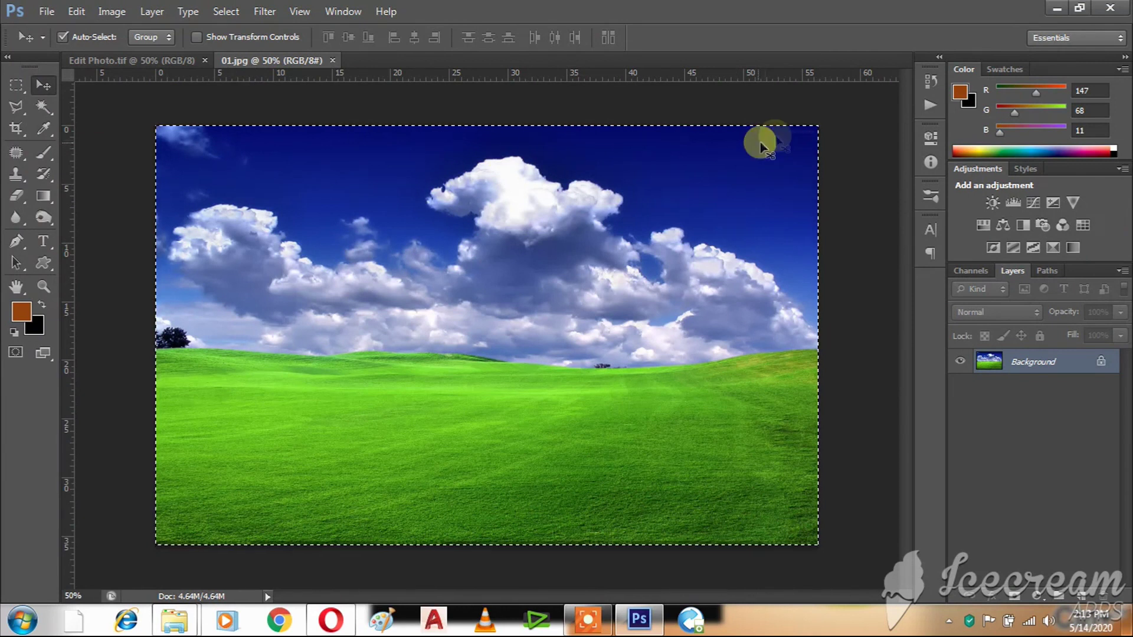
pyautogui.moveTo(304, 178); pyautogui.dragTo(514, 304)
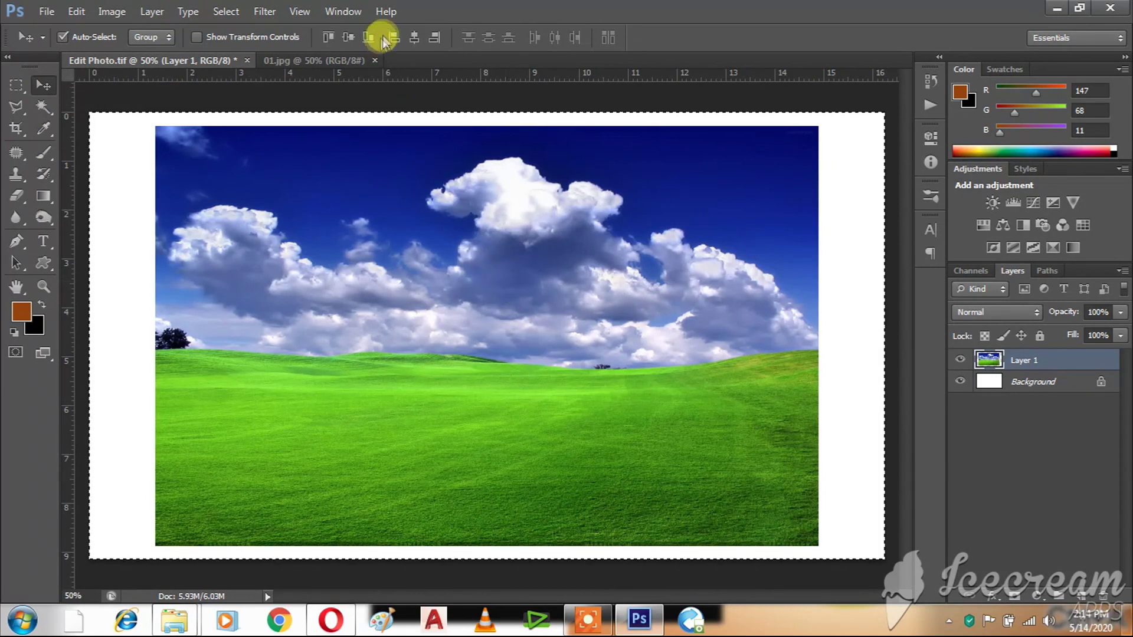
pyautogui.hotkey('ctrl', 'd')
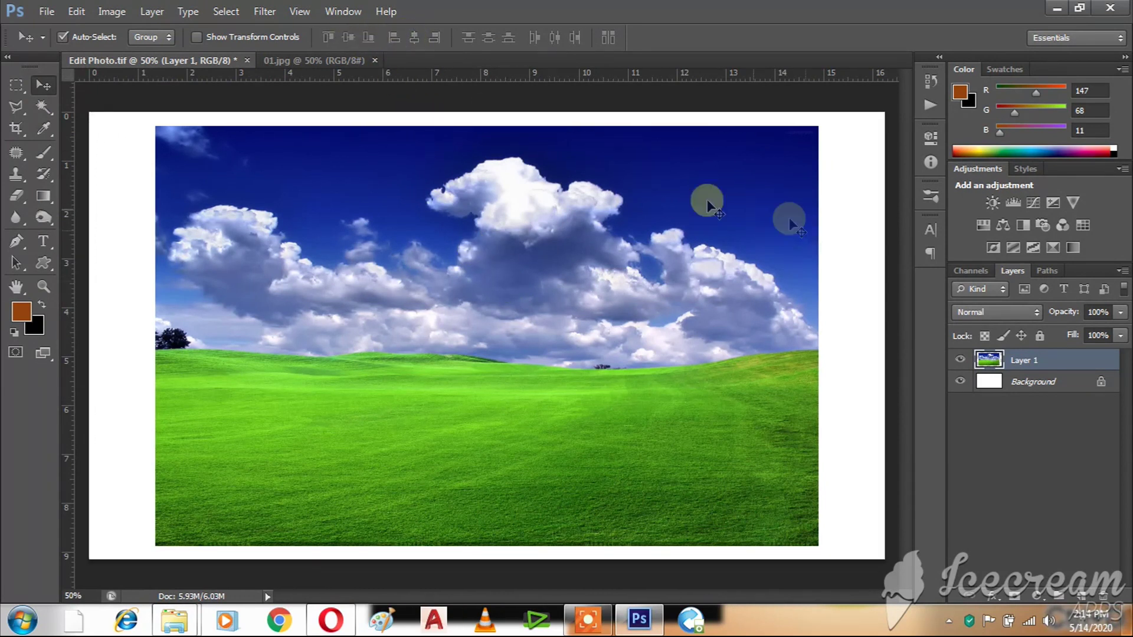
pyautogui.hotkey('ctrl', 't')
pyautogui.moveTo(487, 126); pyautogui.dragTo(487, 112)
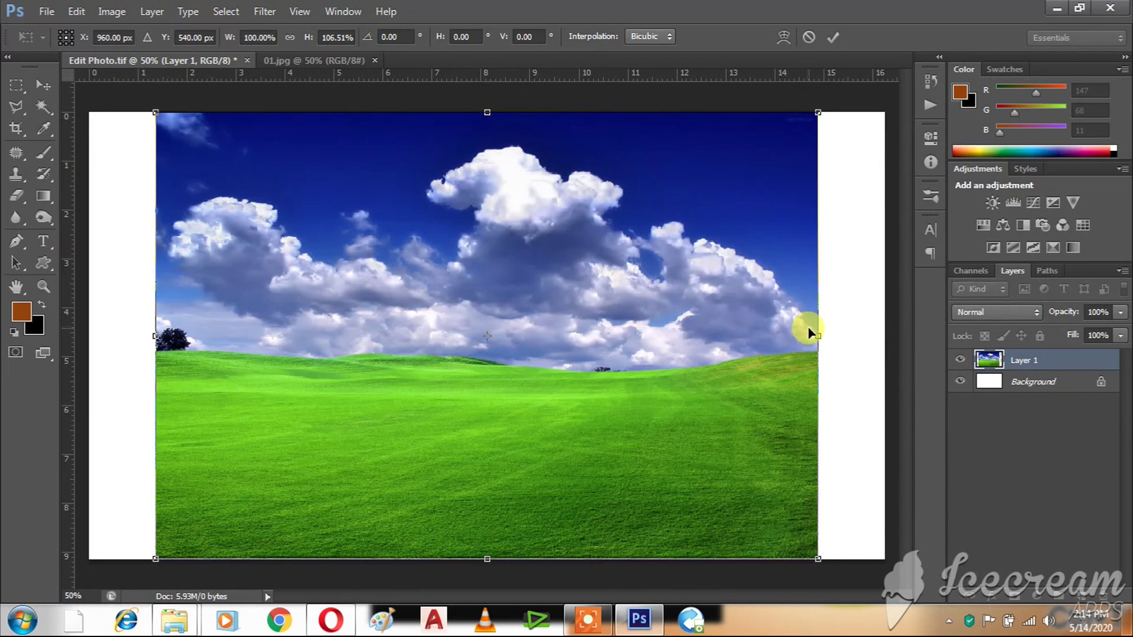
pyautogui.moveTo(817, 333)
pyautogui.mouseDown()
pyautogui.moveTo(848, 323)
pyautogui.moveTo(884, 335)
pyautogui.mouseUp()
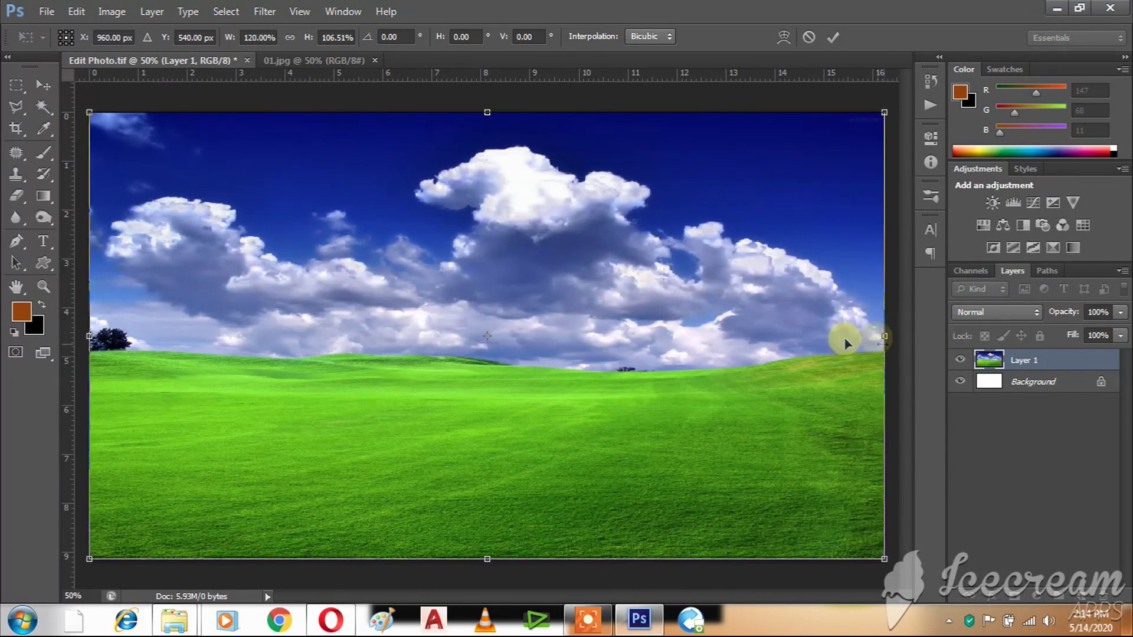
pyautogui.press('Return')
# - Merge the landscape layer into the Background and close 01.jpg
pyautogui.click(1039, 336)
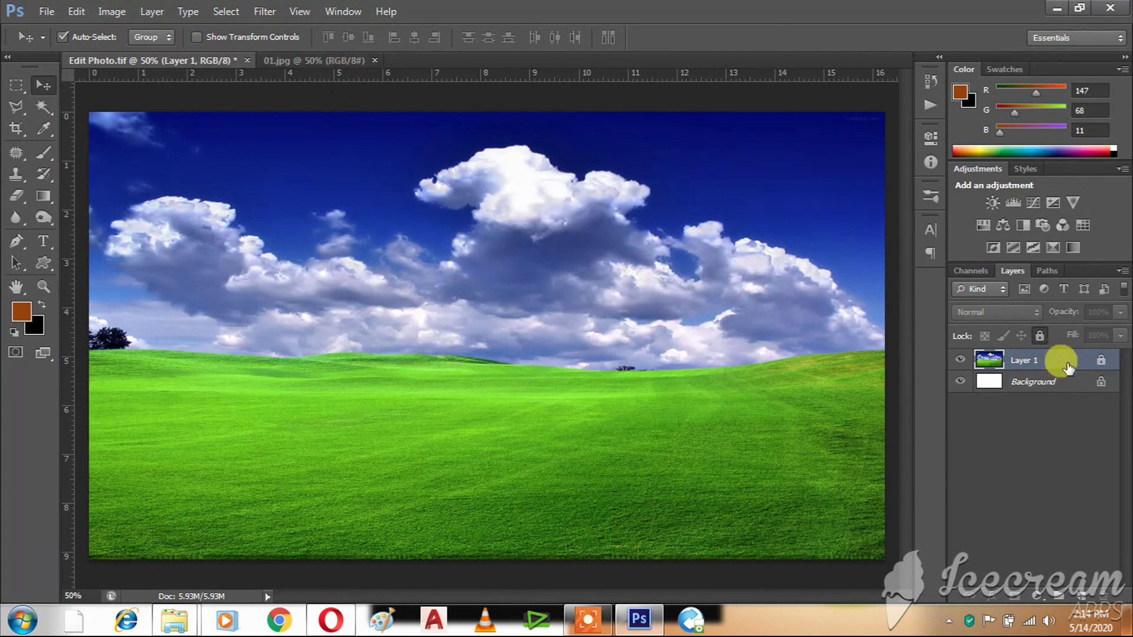
pyautogui.click(1038, 336)
pyautogui.keyDown('shift'); pyautogui.click(1029, 384); pyautogui.keyUp('shift')
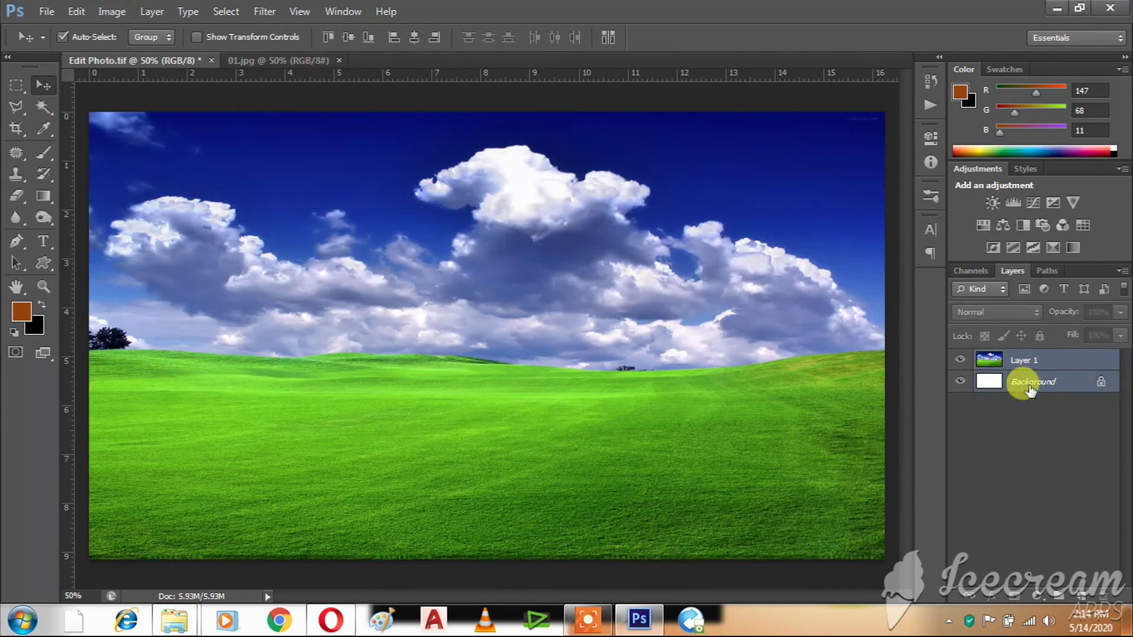
pyautogui.hotkey('ctrl', 'e')
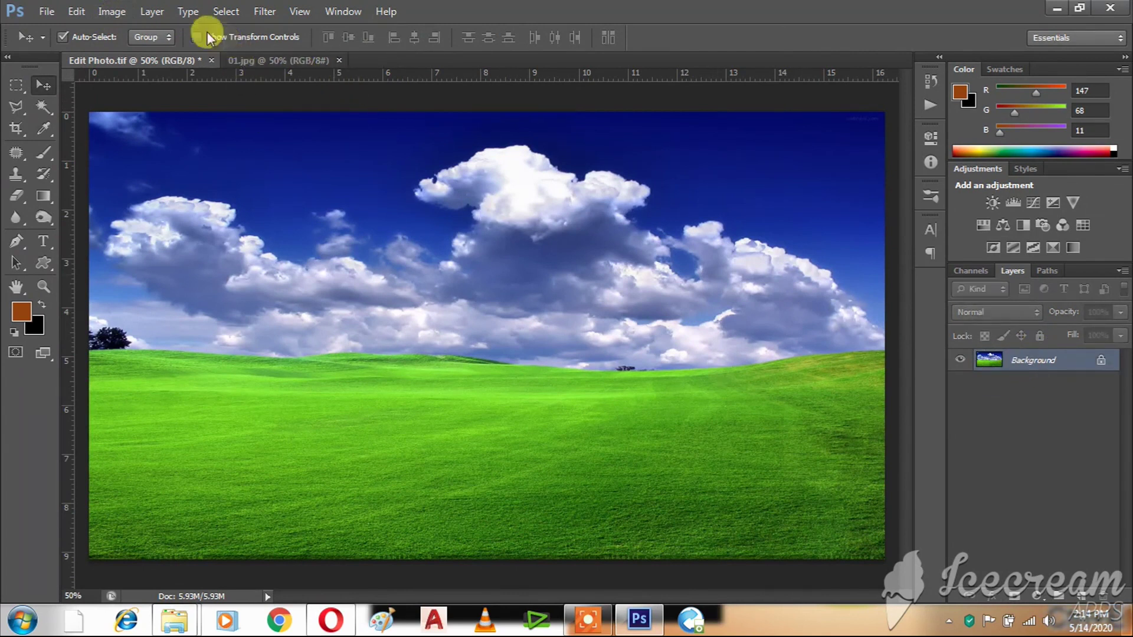
pyautogui.click(314, 61)
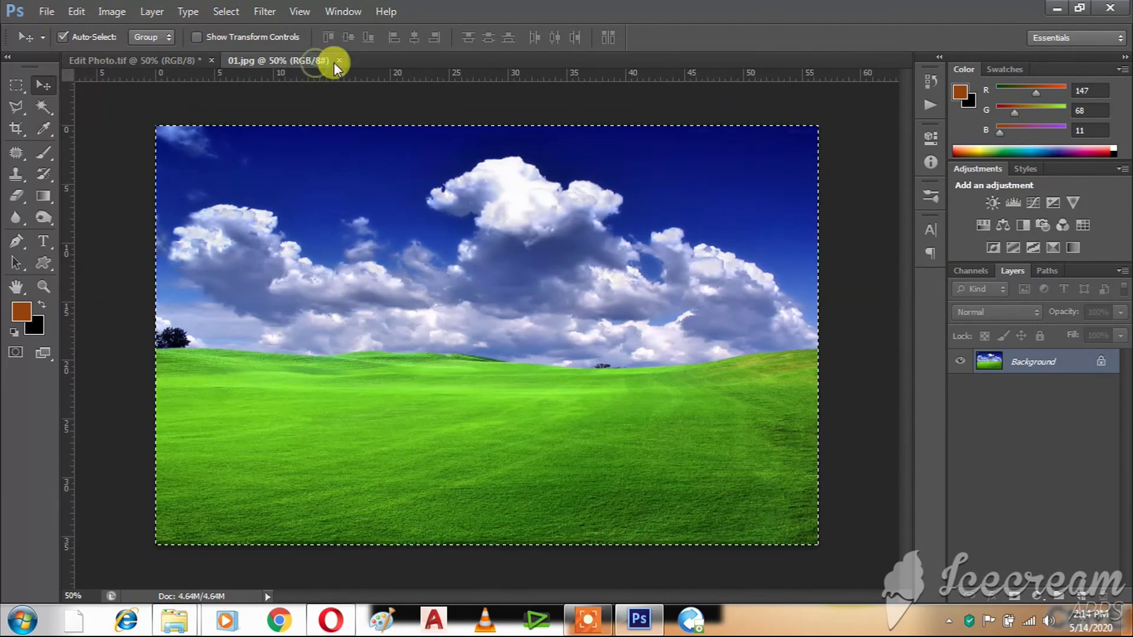
pyautogui.click(48, 12)
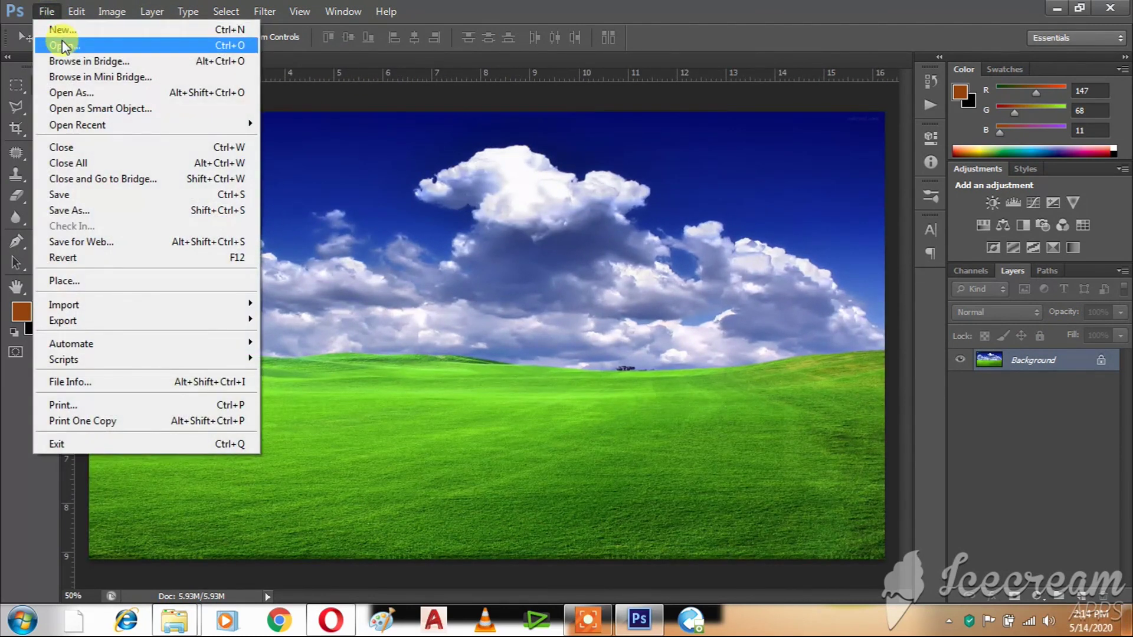
# - Open 02.png and drag the red apple into Edit Photo
pyautogui.click(65, 46)
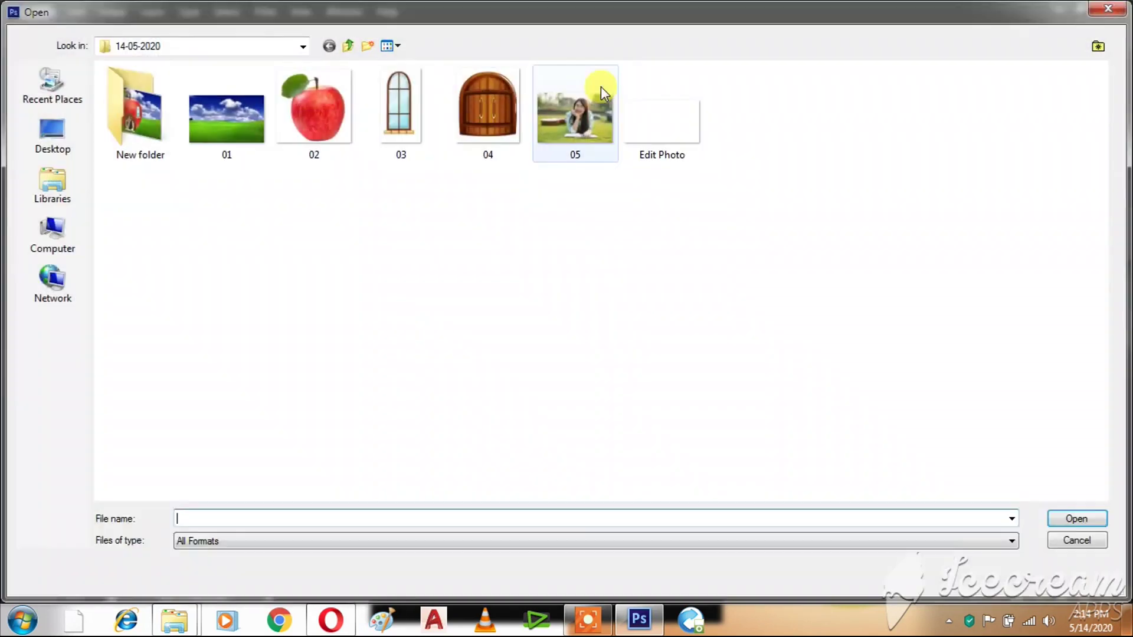
pyautogui.doubleClick(312, 115)
pyautogui.moveTo(516, 292)
pyautogui.mouseDown()
pyautogui.moveTo(472, 285)
pyautogui.moveTo(416, 223)
pyautogui.moveTo(546, 291)
pyautogui.moveTo(400, 429)
pyautogui.mouseUp()
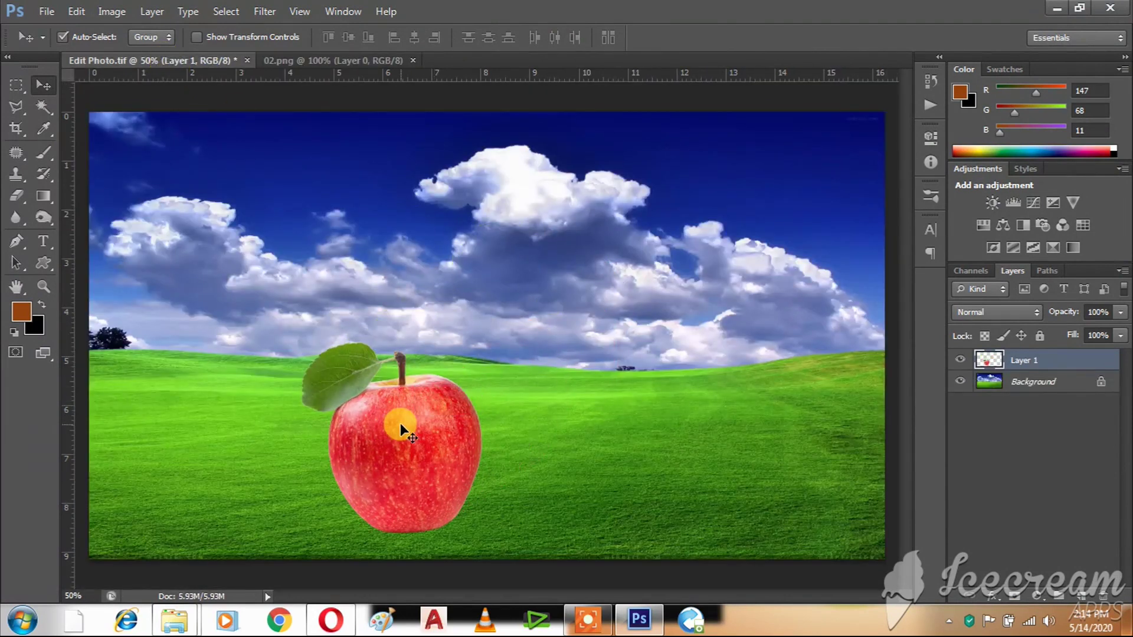
# - Enlarge and slightly tilt the apple, nudge it up, then shrink it a little
pyautogui.hotkey('ctrl', 't')
pyautogui.moveTo(481, 346)
pyautogui.mouseDown()
pyautogui.moveTo(568, 161)
pyautogui.moveTo(633, 86)
pyautogui.mouseUp()
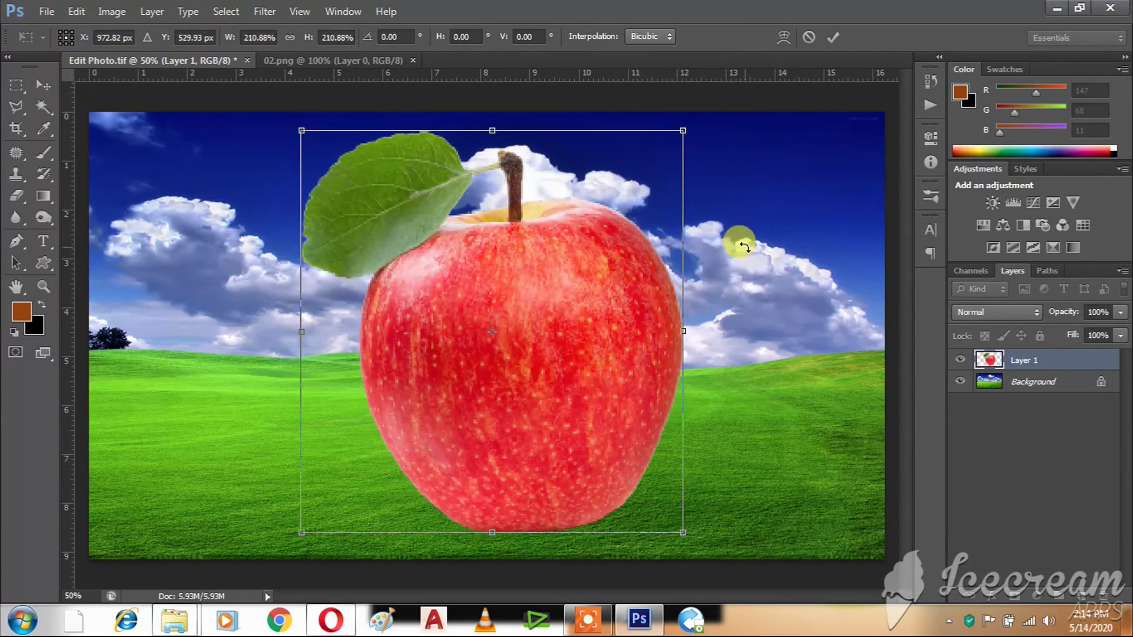
pyautogui.moveTo(754, 243); pyautogui.dragTo(754, 252)
pyautogui.doubleClick(589, 300)
pyautogui.moveTo(513, 298); pyautogui.dragTo(528, 301)
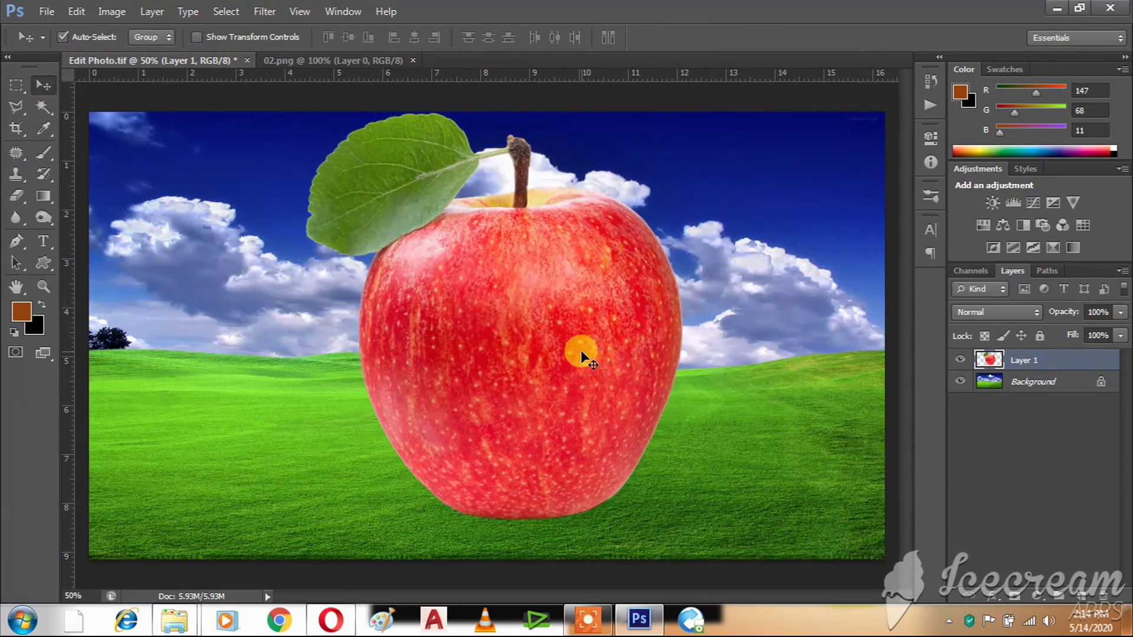
pyautogui.hotkey('ctrl', 't')
pyautogui.moveTo(676, 524); pyautogui.dragTo(677, 507)
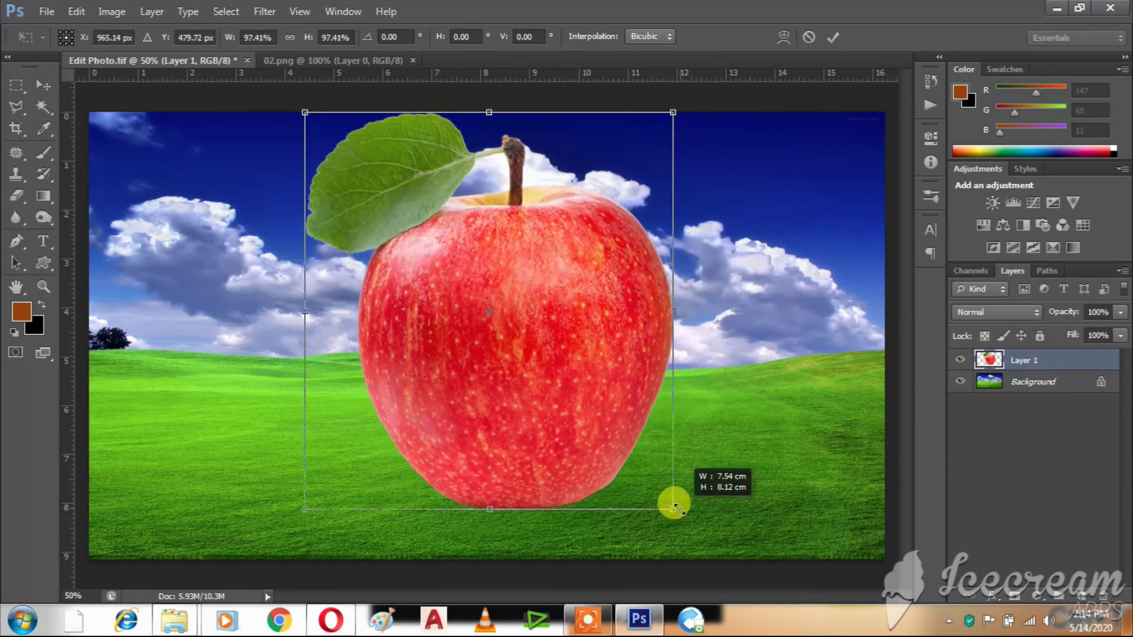
pyautogui.press('Return')
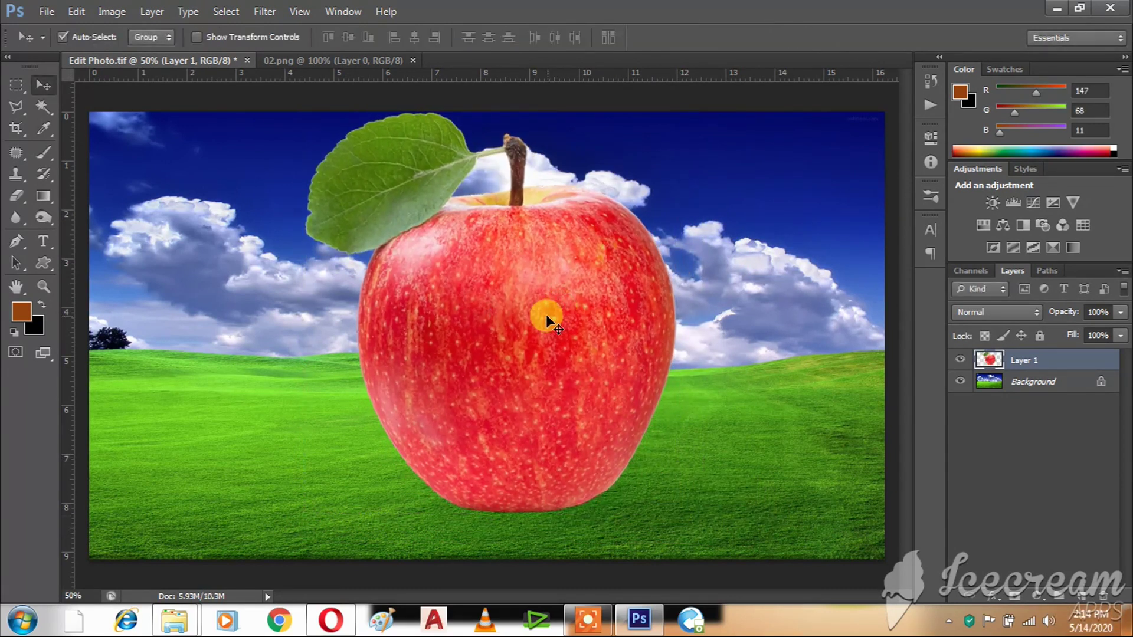
# - Draw a flat oval selection on the grass with 20 px feather and black foreground colour
pyautogui.click(17, 84)
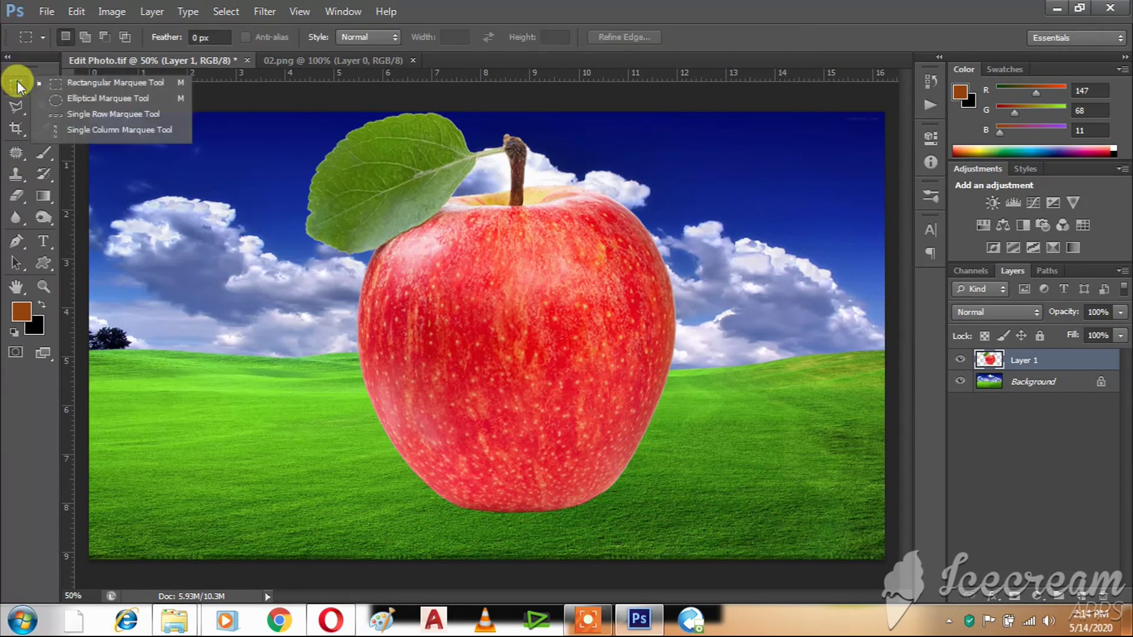
pyautogui.click(88, 99)
pyautogui.moveTo(122, 287)
pyautogui.mouseDown()
pyautogui.moveTo(318, 323)
pyautogui.moveTo(303, 341)
pyautogui.mouseUp()
pyautogui.click(568, 248)
pyautogui.click(208, 37)
pyautogui.write('20')
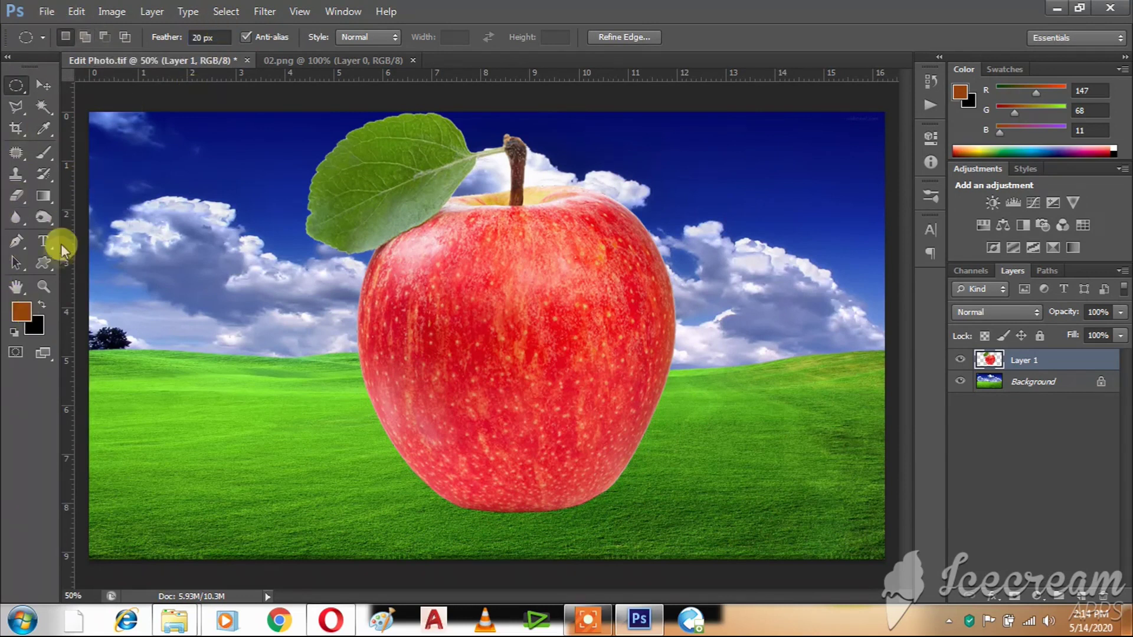
pyautogui.click(21, 311)
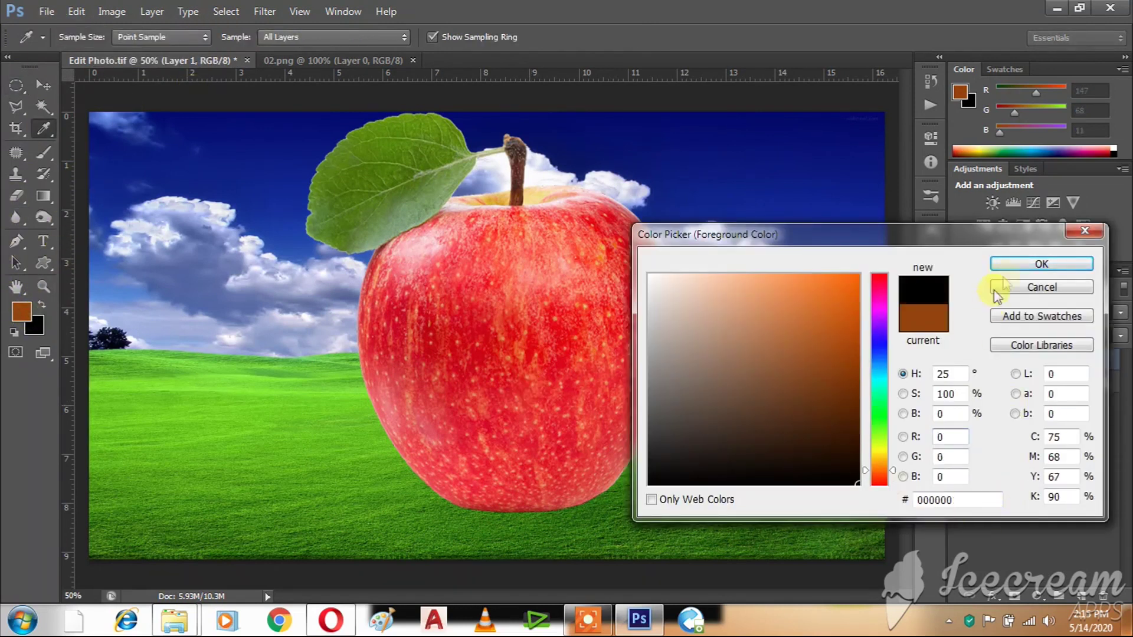
pyautogui.click(1041, 264)
pyautogui.moveTo(146, 401); pyautogui.dragTo(331, 445)
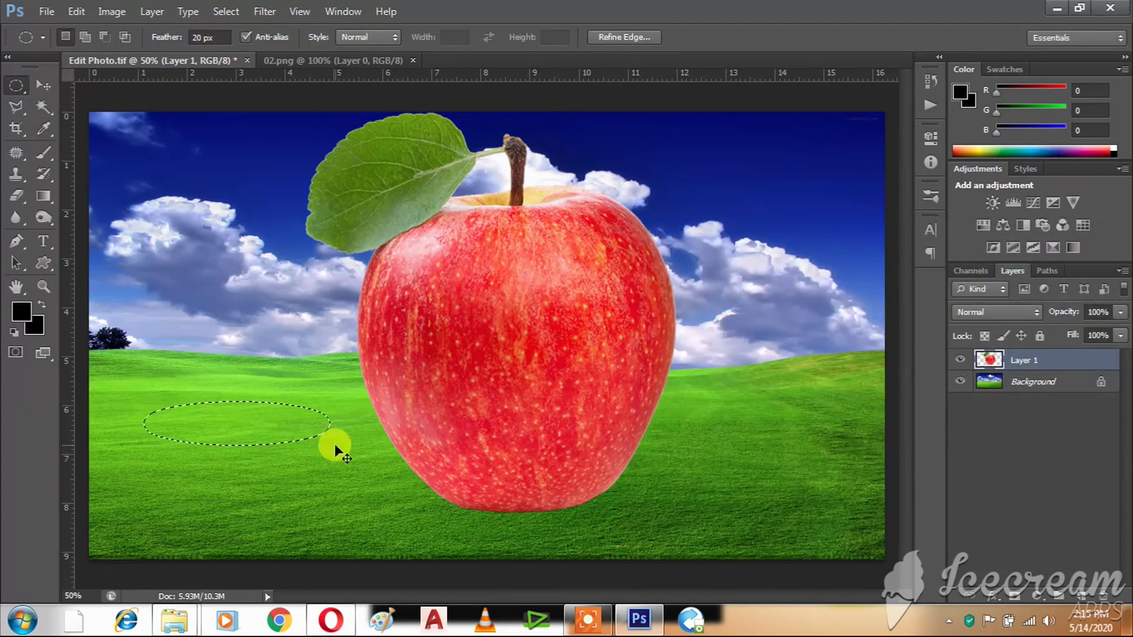
# - Fill the oval on a new layer at 50% opacity, placed under and behind the apple
pyautogui.hotkey('ctrl', 'shift', 'n')
pyautogui.press('Return')
pyautogui.hotkey('alt', 'BackSpace')
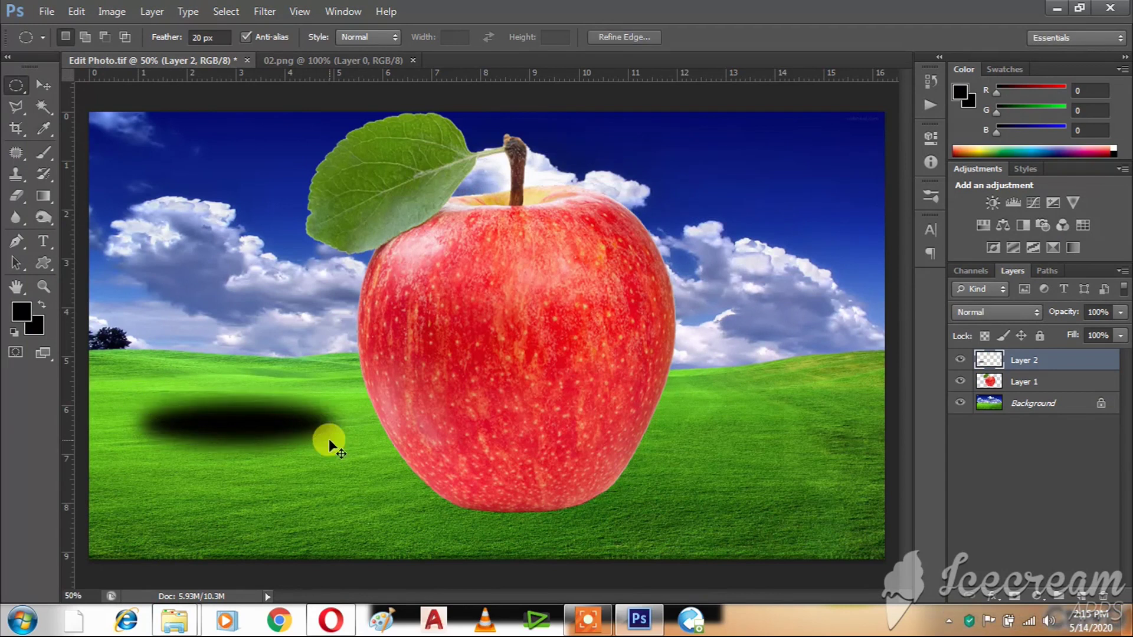
pyautogui.press('v')
pyautogui.press('5')
pyautogui.moveTo(265, 426); pyautogui.dragTo(540, 501)
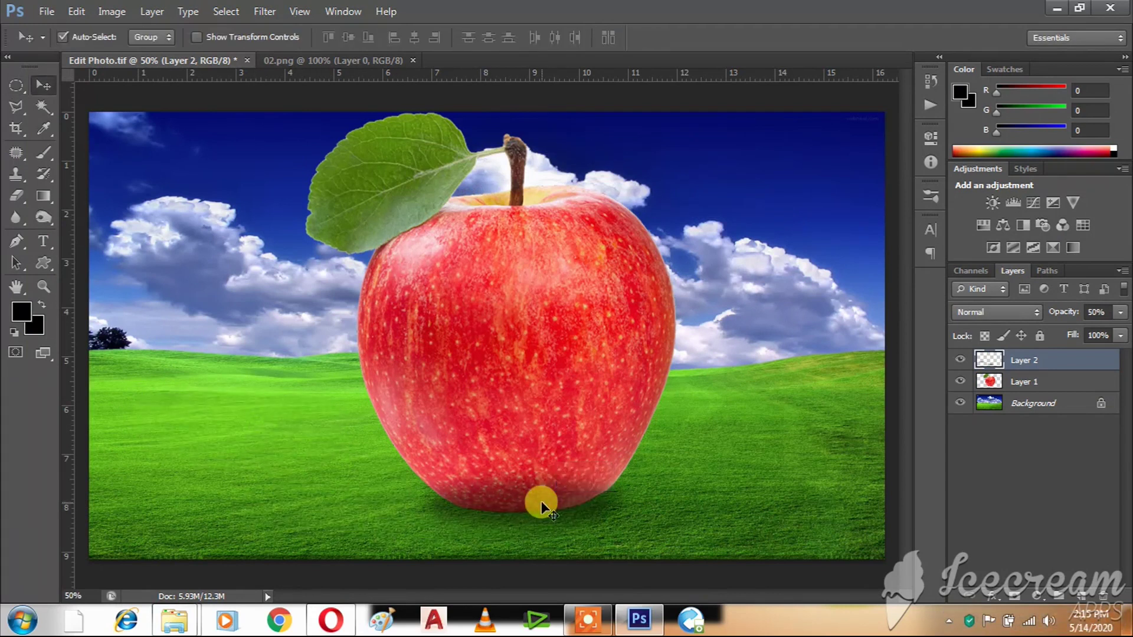
pyautogui.moveTo(1040, 381); pyautogui.dragTo(1032, 349)
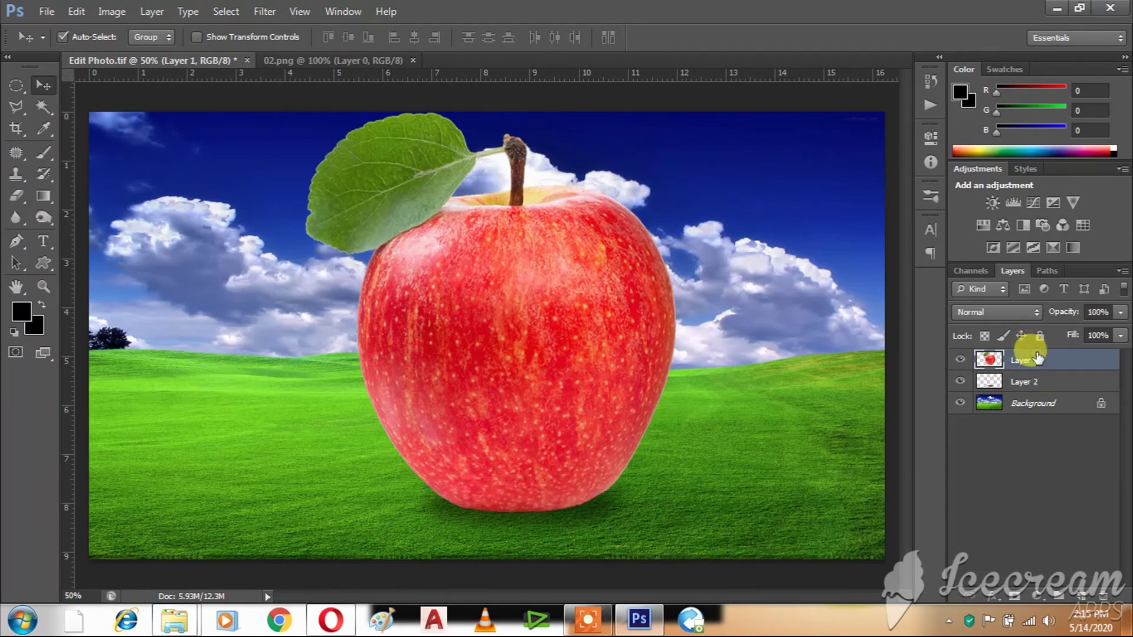
# - Resave Edit Photo as TIFF and close the 02.png apple image
pyautogui.hotkey('ctrl', 't')
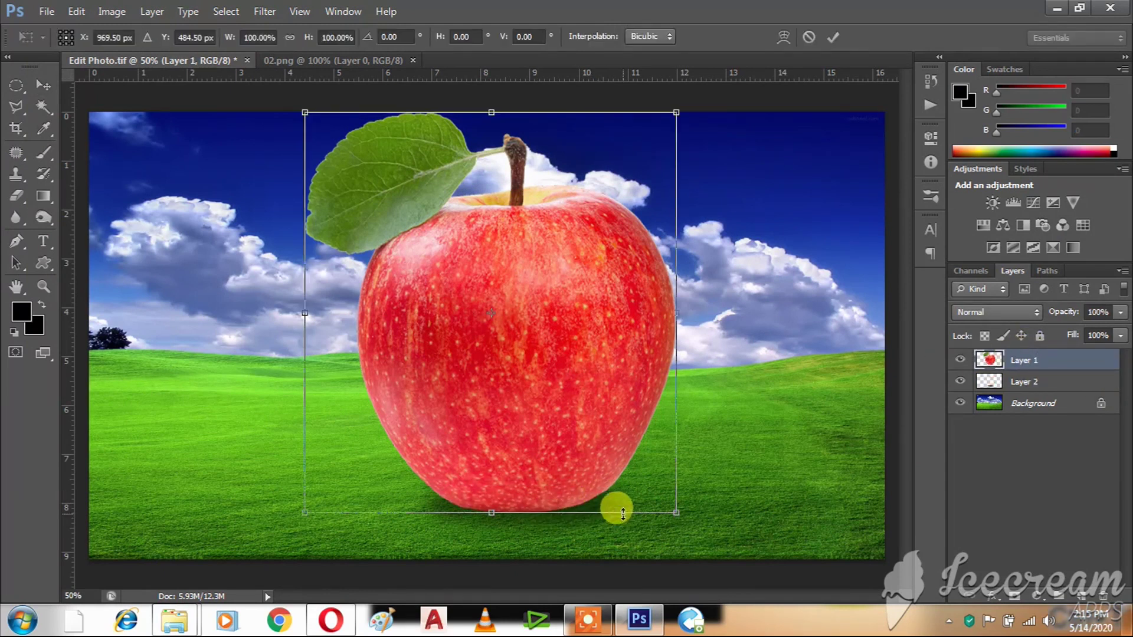
pyautogui.press('Return')
pyautogui.hotkey('ctrl', 's')
pyautogui.click(677, 100)
pyautogui.click(351, 62)
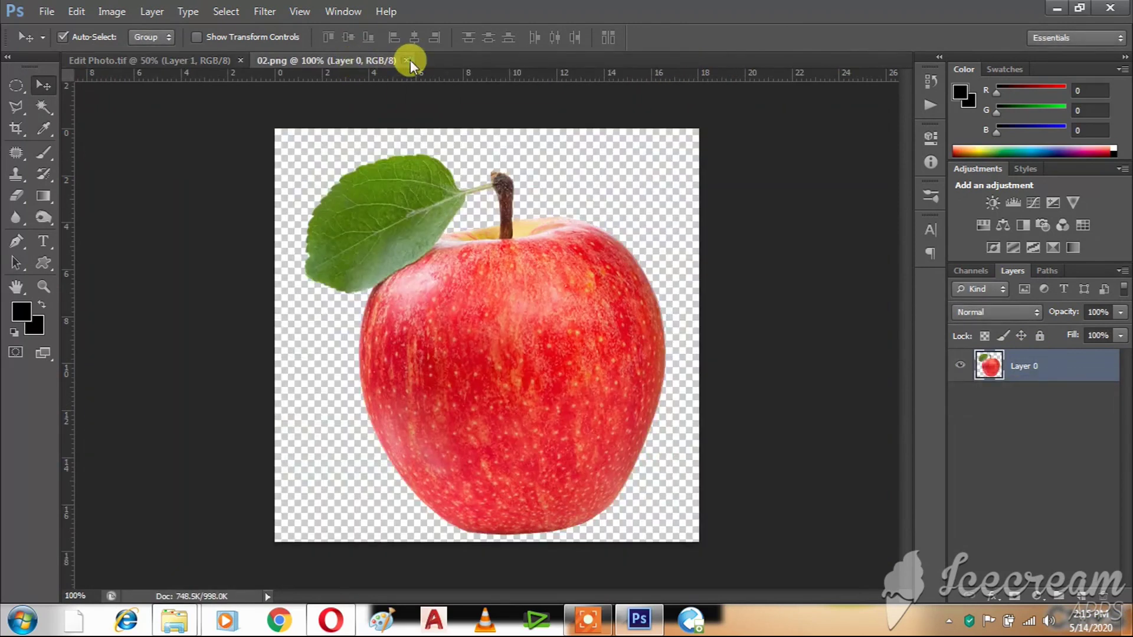
pyautogui.click(406, 60)
pyautogui.click(47, 12)
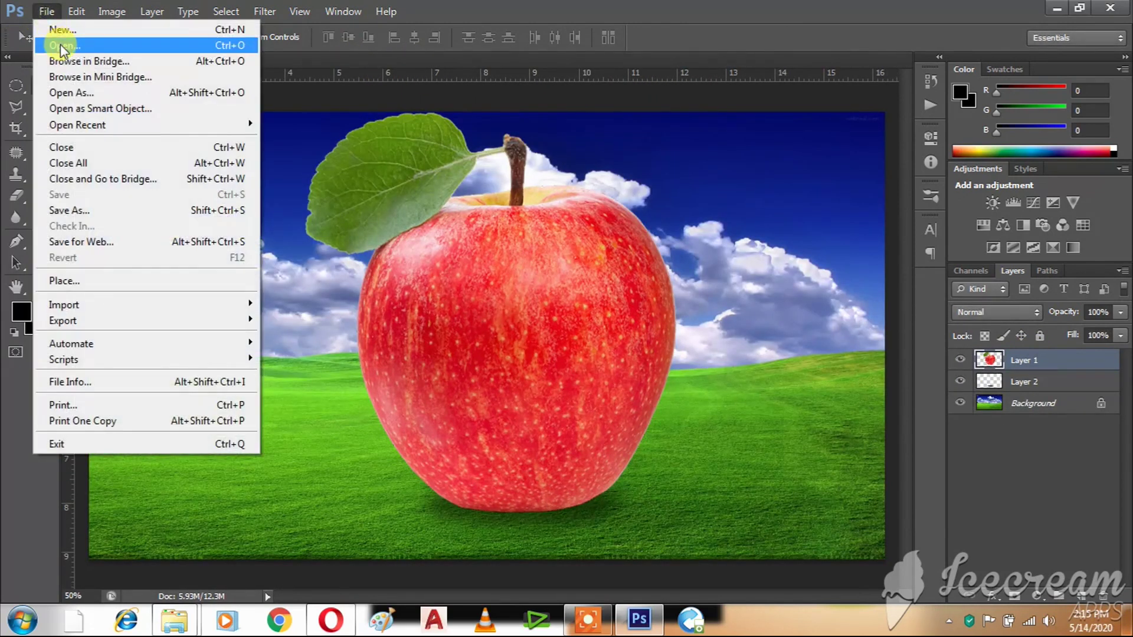
# - Open 03.tif and place the arched window on the apple's right side
pyautogui.click(60, 45)
pyautogui.click(403, 109)
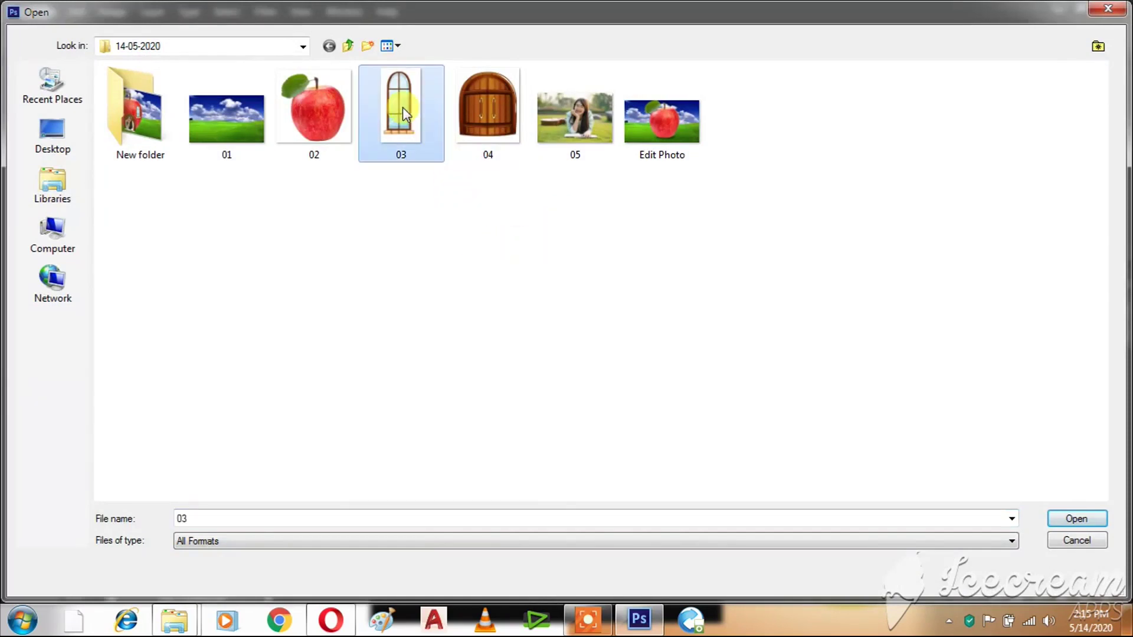
pyautogui.doubleClick(402, 110)
pyautogui.moveTo(480, 222)
pyautogui.mouseDown()
pyautogui.moveTo(196, 59)
pyautogui.moveTo(615, 249)
pyautogui.mouseUp()
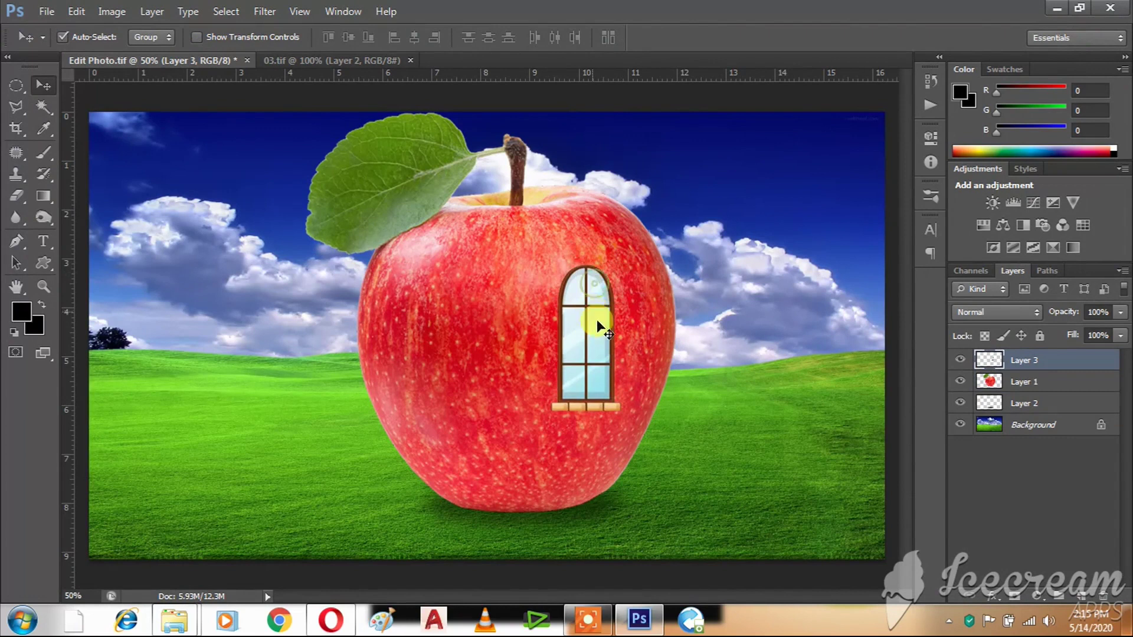
pyautogui.moveTo(596, 290); pyautogui.dragTo(635, 313)
pyautogui.hotkey('ctrl', 't')
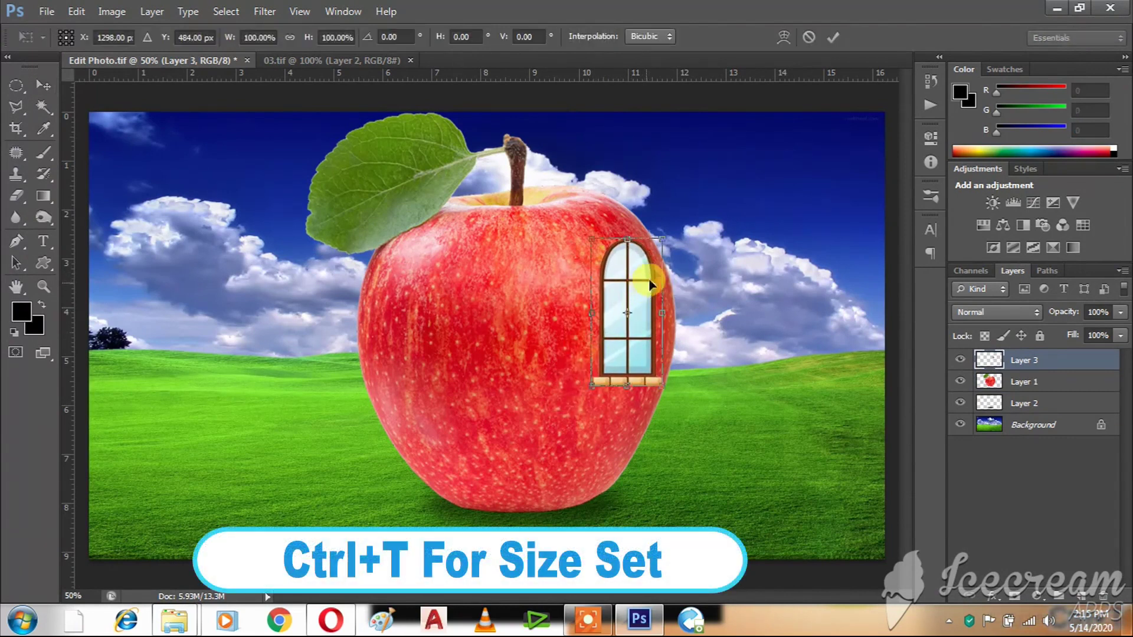
pyautogui.press('Return')
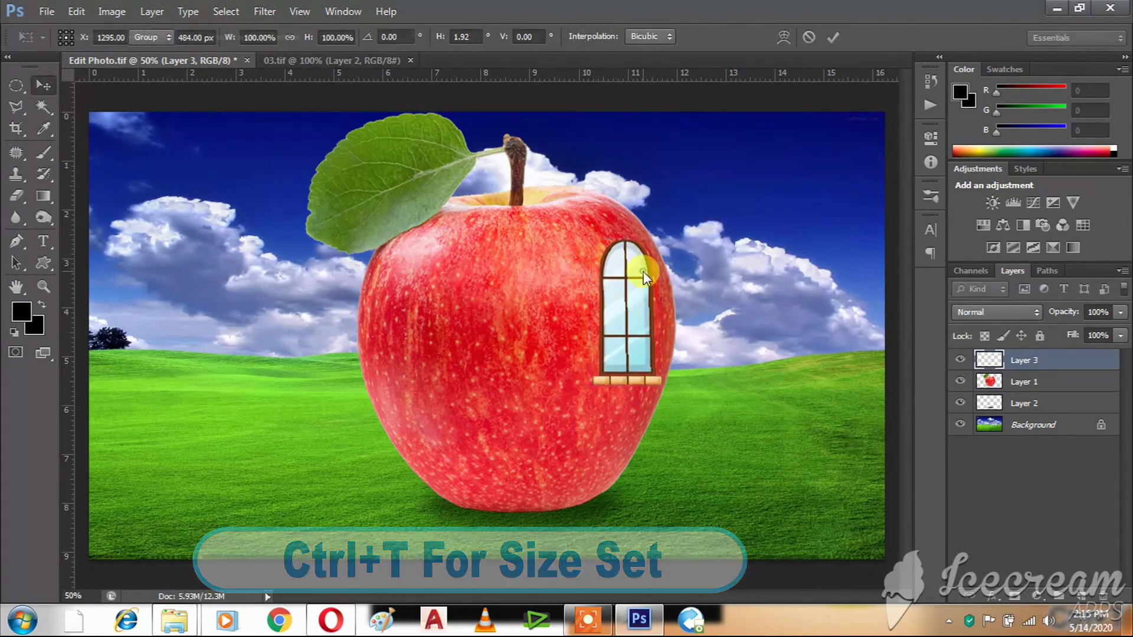
# - Duplicate the window to the apple's left and skew the right window to the curve
pyautogui.moveTo(631, 289); pyautogui.dragTo(461, 289)
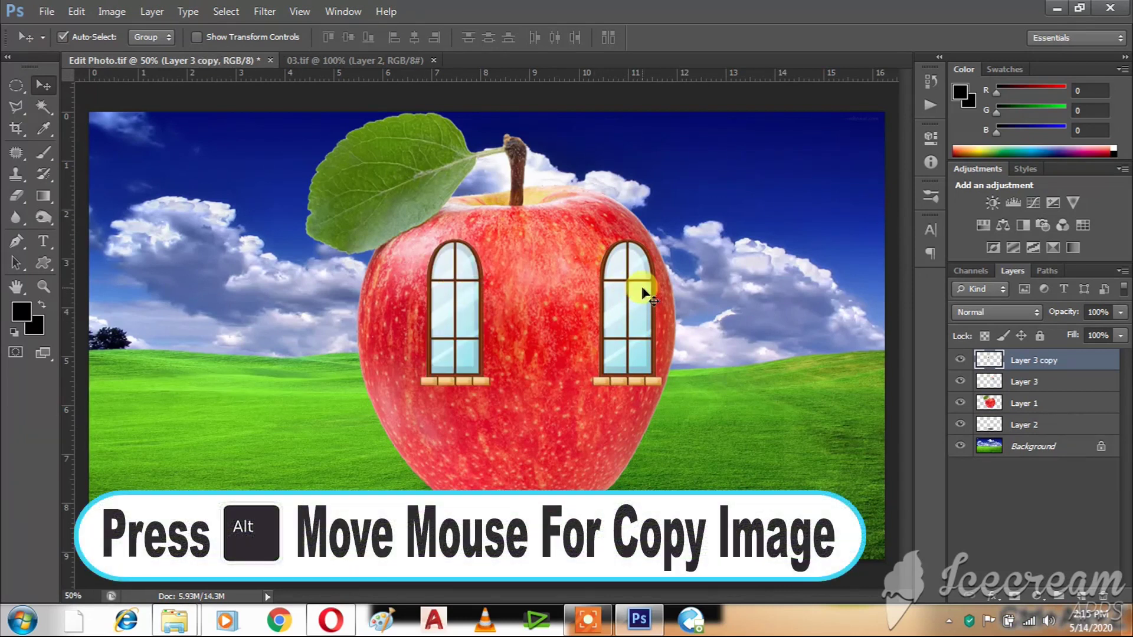
pyautogui.hotkey('ctrl', 't')
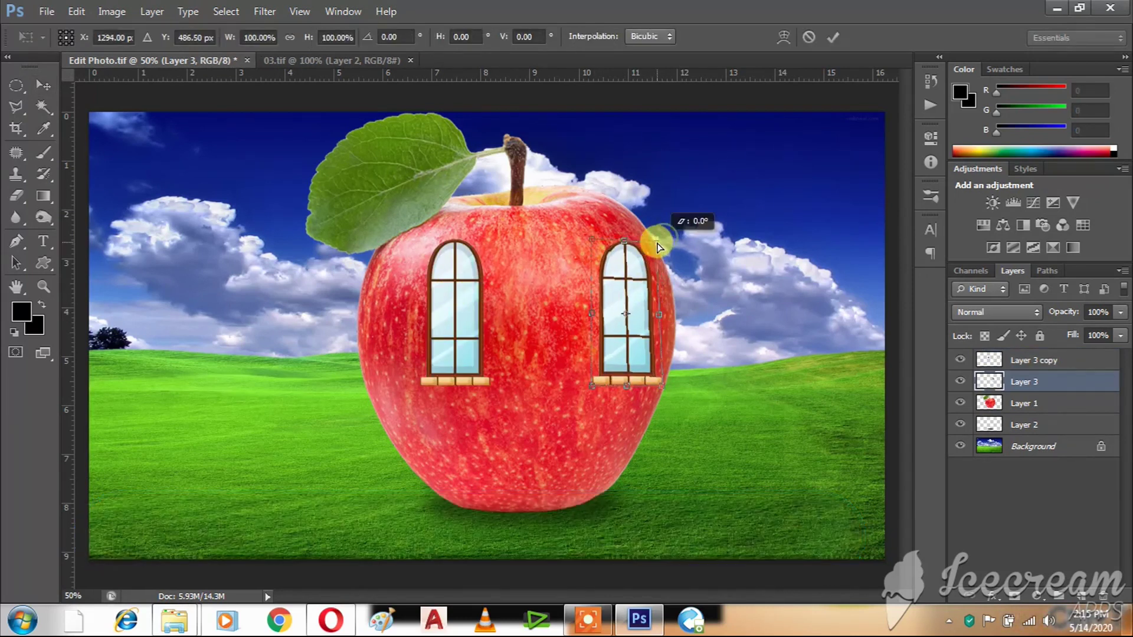
pyautogui.moveTo(667, 390); pyautogui.dragTo(654, 380)
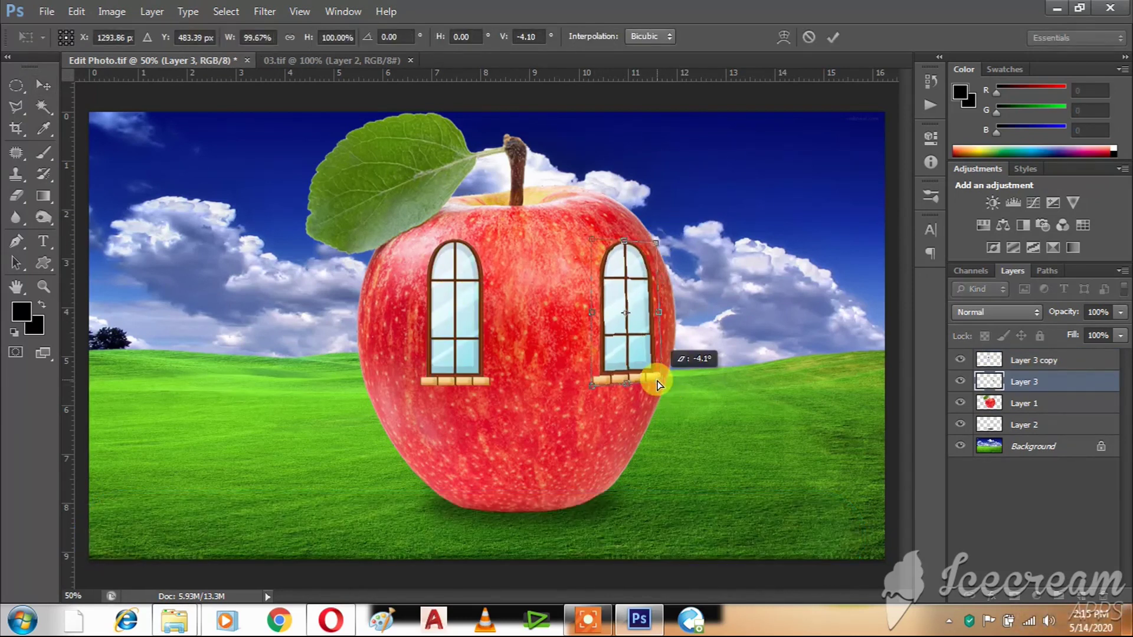
pyautogui.moveTo(654, 242); pyautogui.dragTo(654, 245)
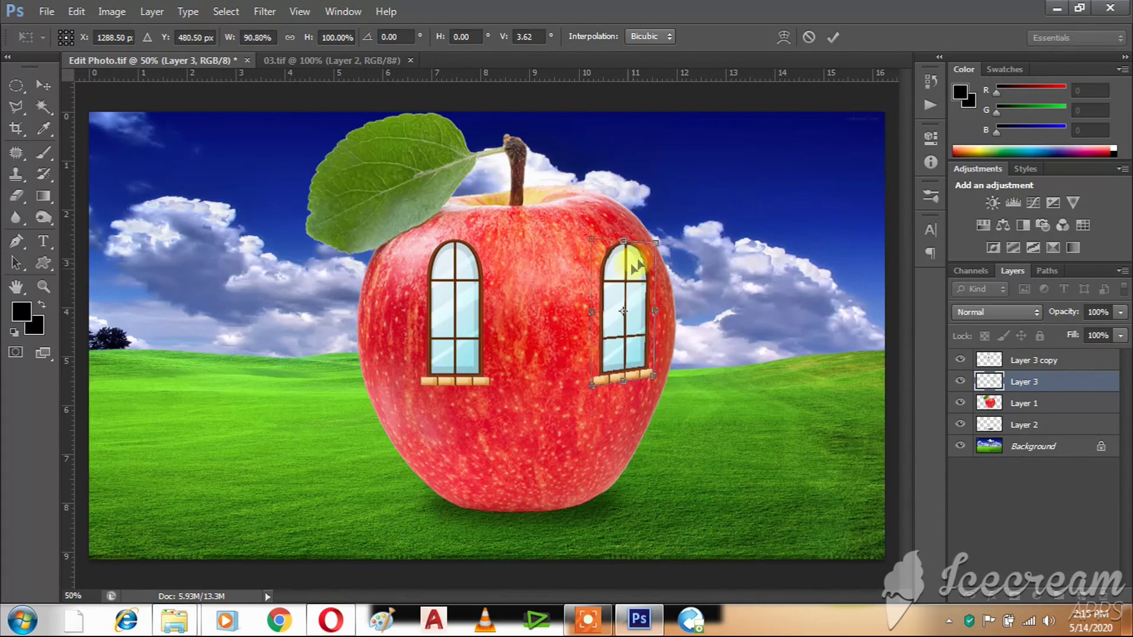
pyautogui.press('Return')
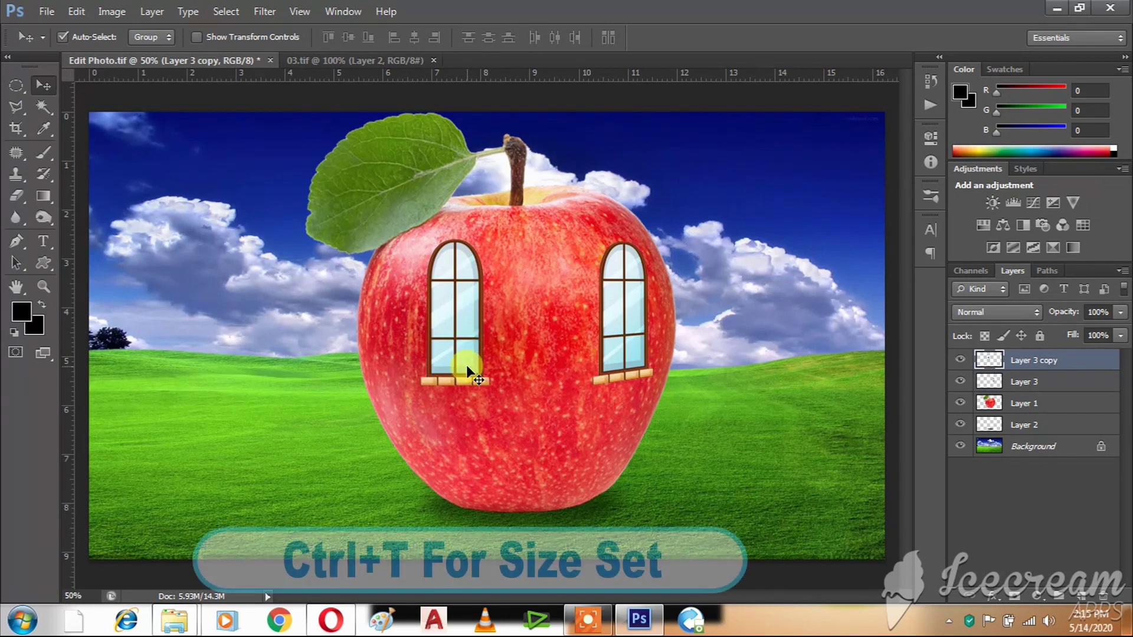
# - Shift the left window further left and skew it to match the apple's curve
pyautogui.hotkey('ctrl', 't')
pyautogui.moveTo(455, 272)
pyautogui.mouseDown()
pyautogui.moveTo(426, 270)
pyautogui.moveTo(400, 239)
pyautogui.mouseUp()
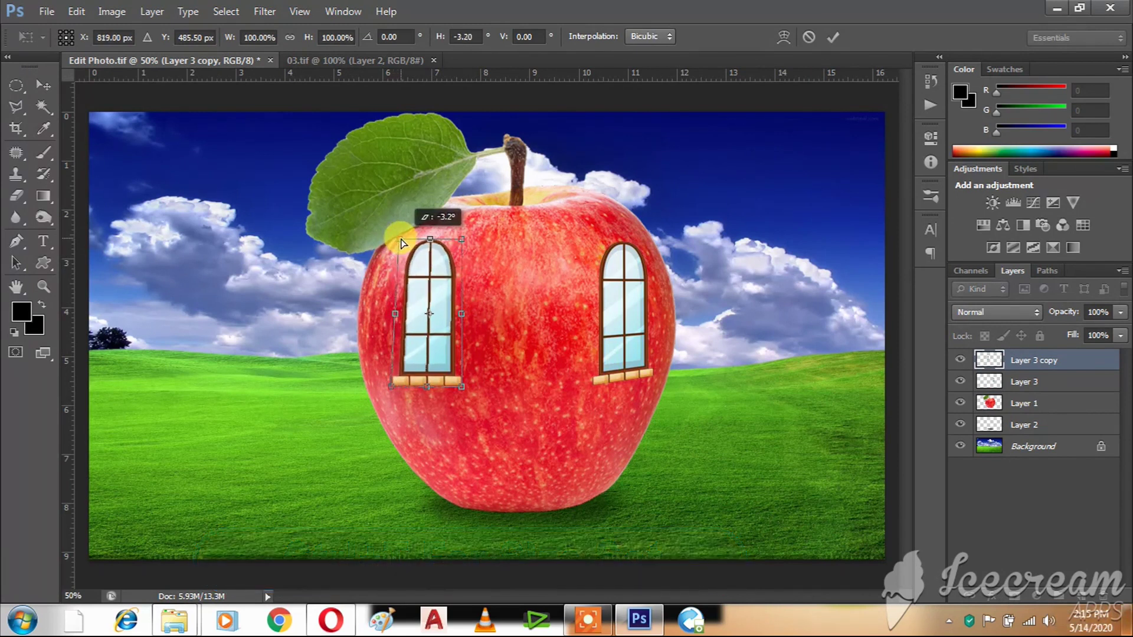
pyautogui.moveTo(405, 384); pyautogui.dragTo(403, 376)
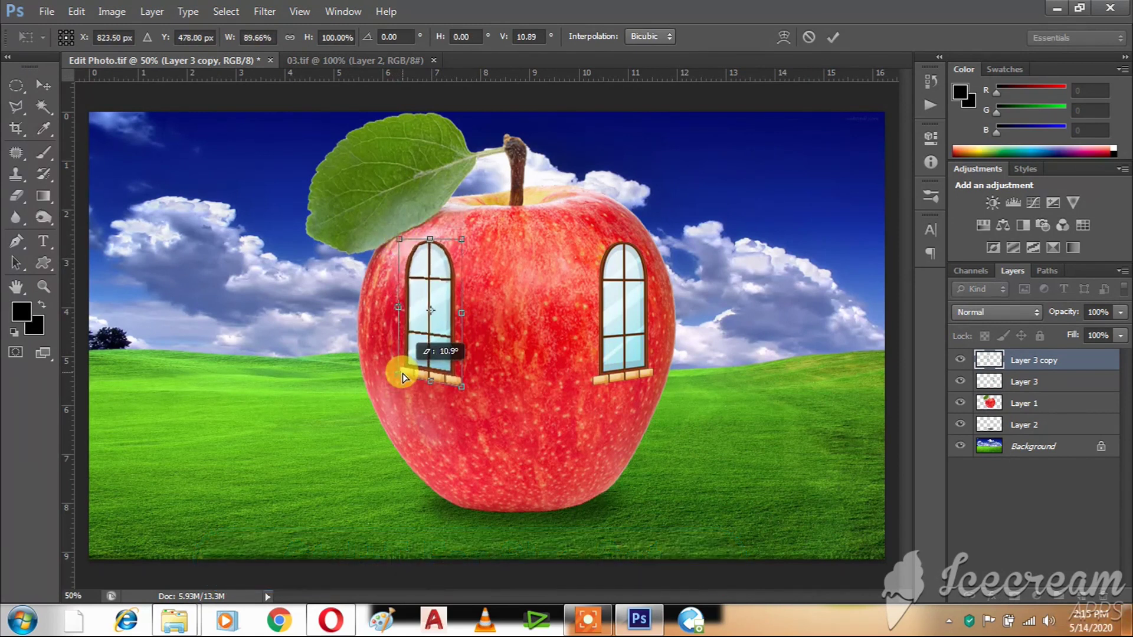
pyautogui.press('Return')
pyautogui.moveTo(436, 284); pyautogui.dragTo(413, 283)
pyautogui.click(634, 317)
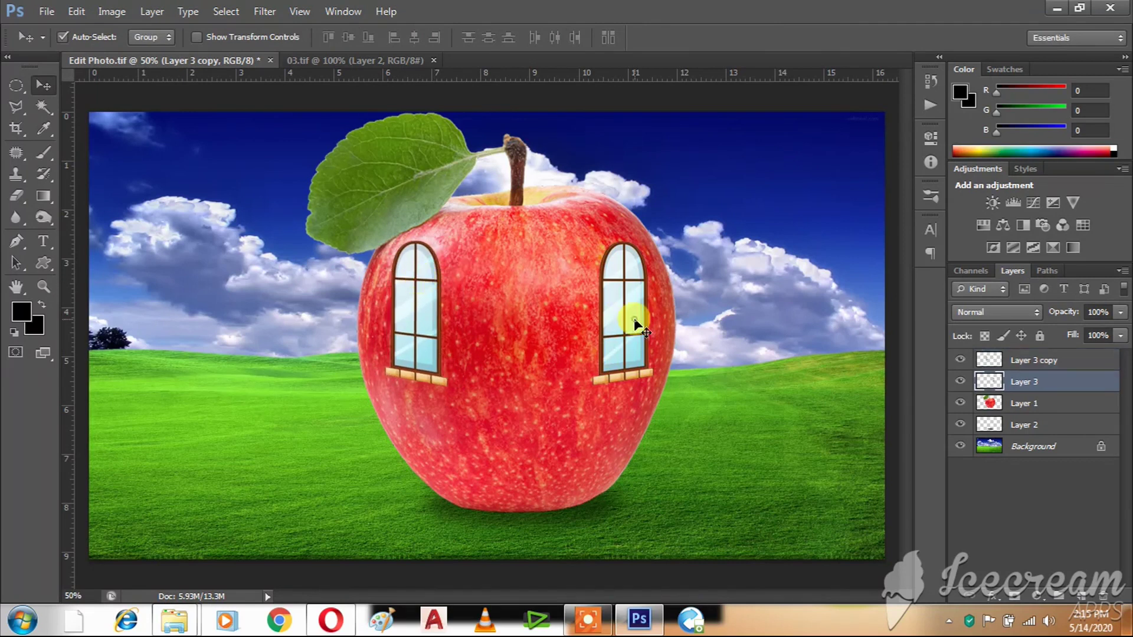
# - Replace the right window's inner glow with a soft, repositioned drop shadow
pyautogui.click(997, 594)
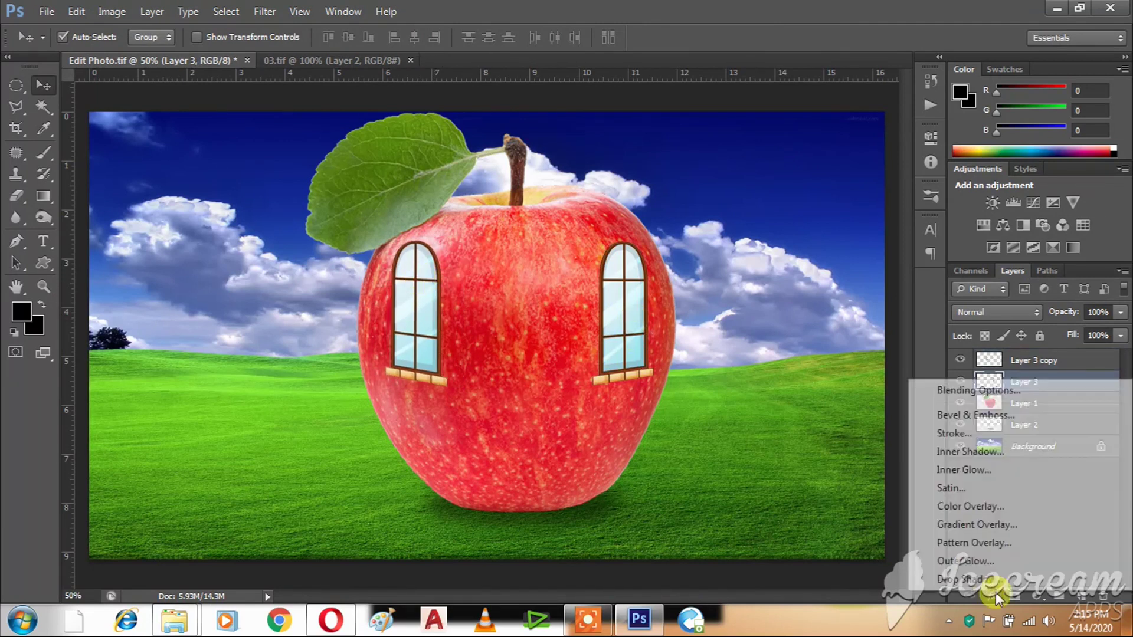
pyautogui.click(964, 470)
pyautogui.moveTo(738, 286); pyautogui.dragTo(949, 218)
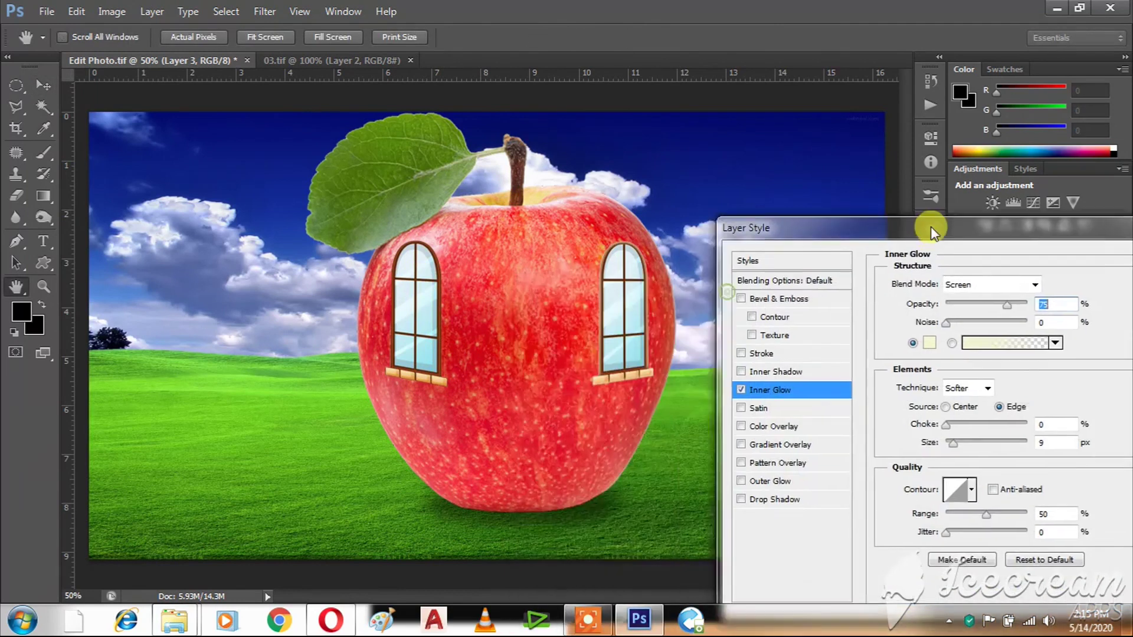
pyautogui.click(748, 382)
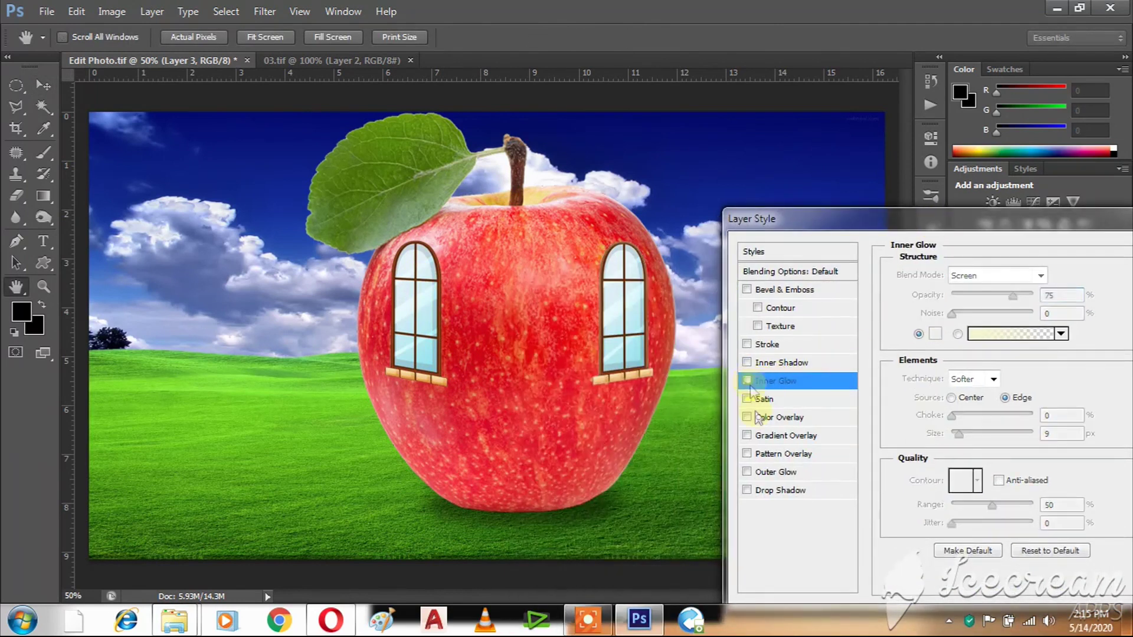
pyautogui.click(773, 490)
pyautogui.moveTo(636, 343); pyautogui.dragTo(628, 344)
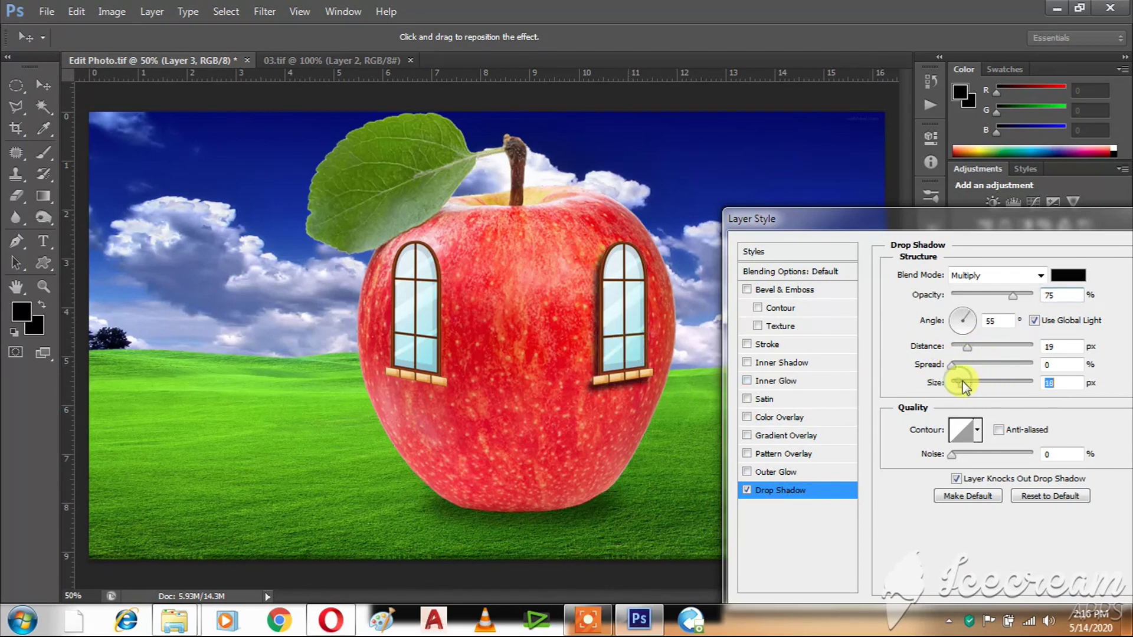
pyautogui.moveTo(965, 383); pyautogui.dragTo(969, 385)
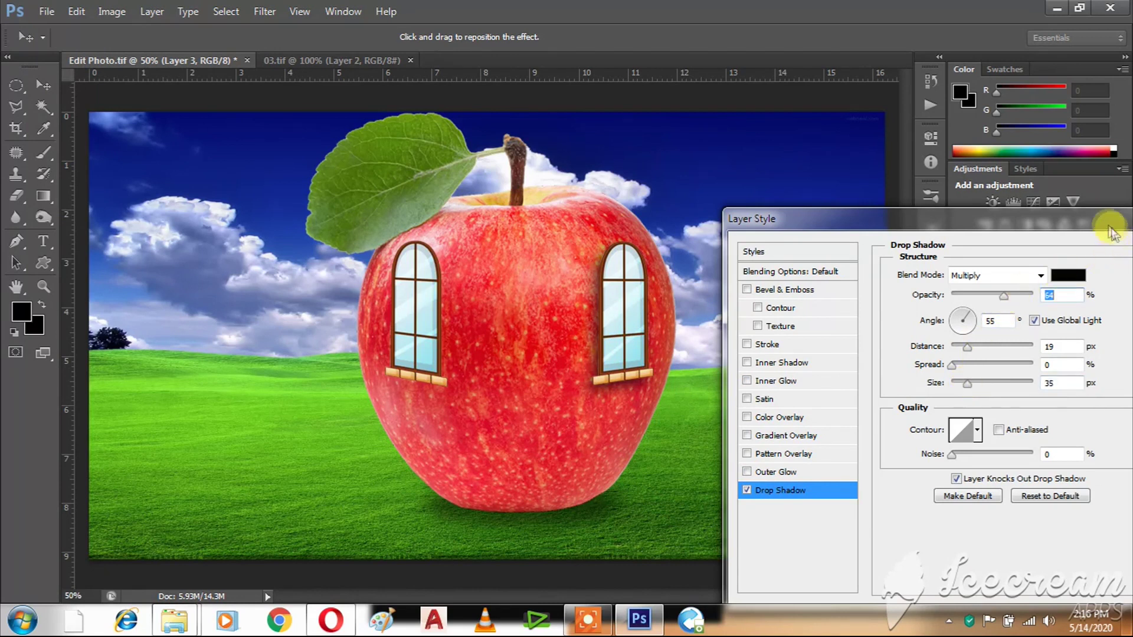
pyautogui.moveTo(1109, 219); pyautogui.dragTo(732, 320)
pyautogui.click(822, 353)
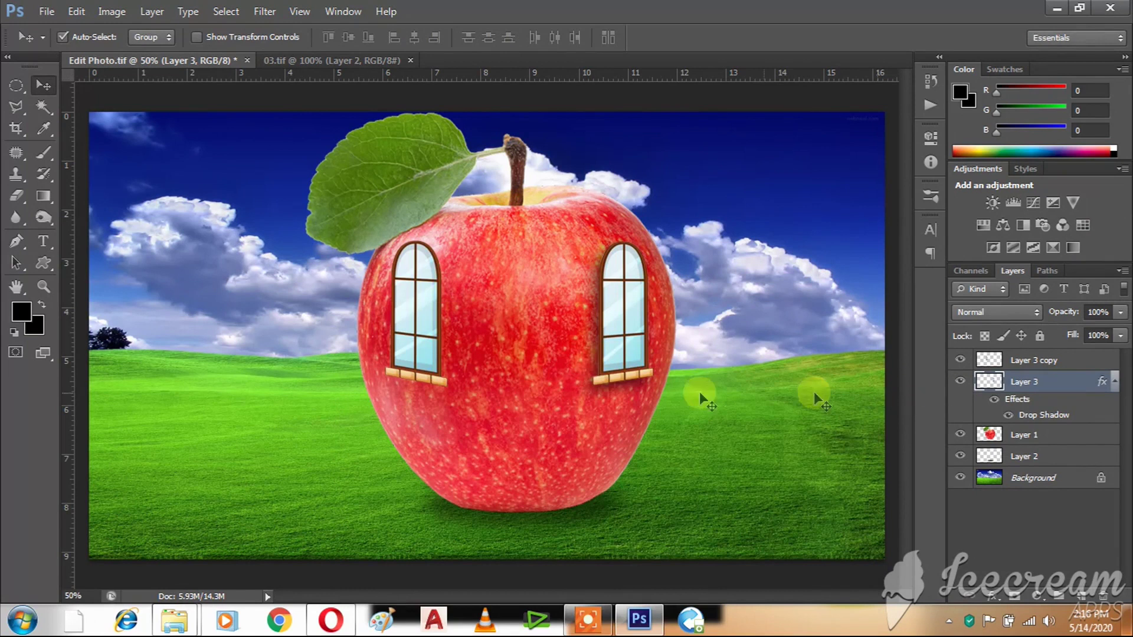
# - Give the left window a drop shadow with its own light angle and larger size, no inner glow
pyautogui.click(422, 300)
pyautogui.click(994, 594)
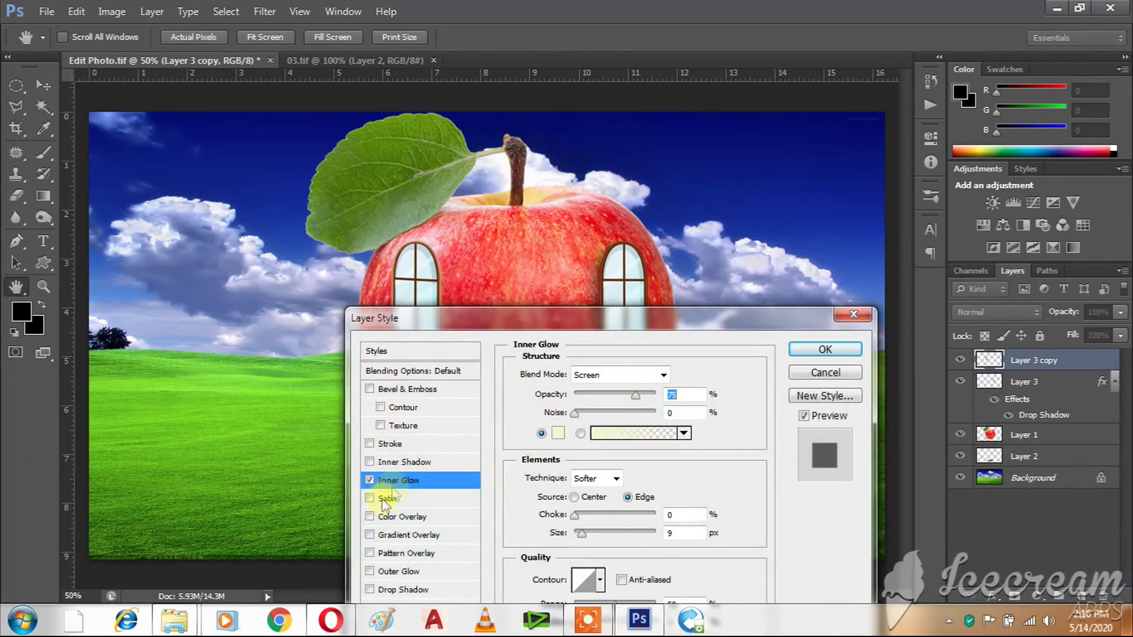
pyautogui.click(369, 480)
pyautogui.moveTo(496, 319); pyautogui.dragTo(737, 118)
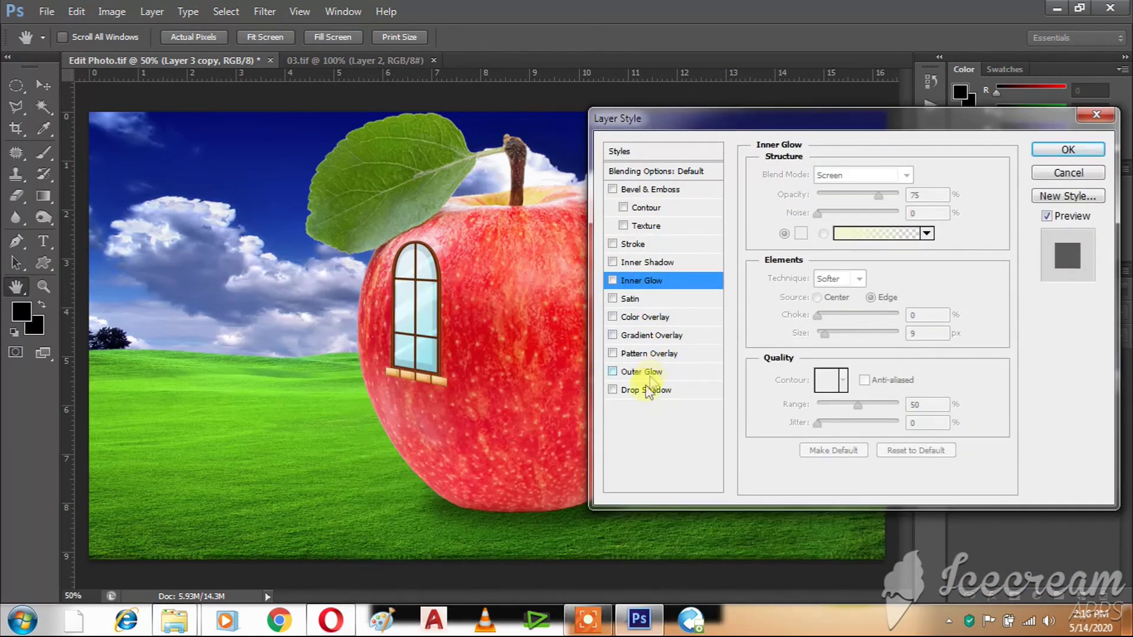
pyautogui.click(640, 391)
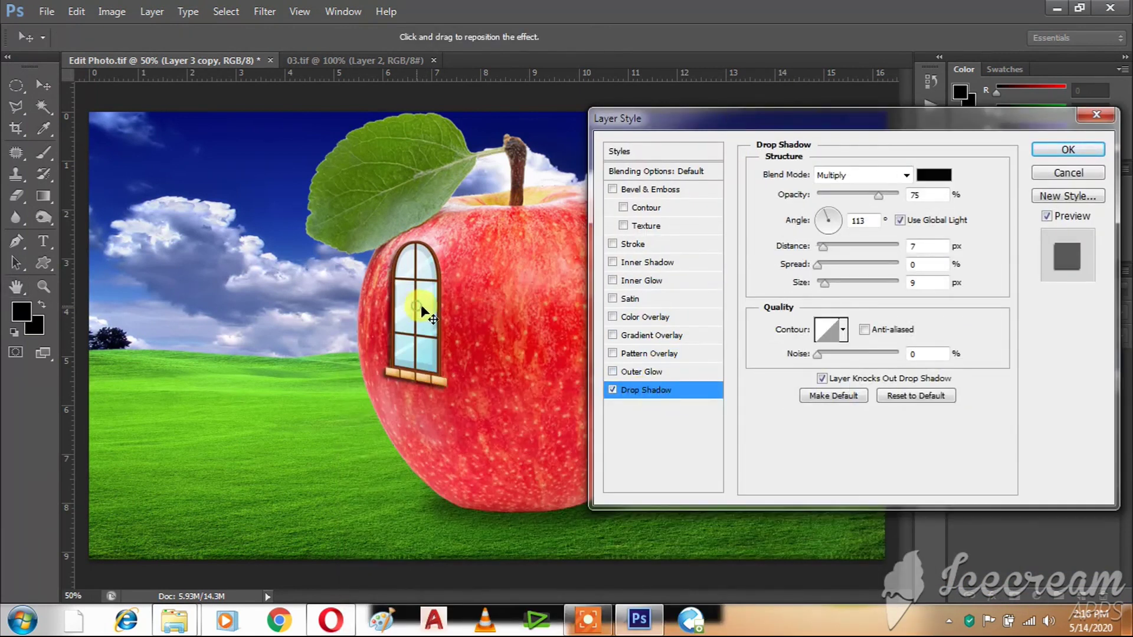
pyautogui.moveTo(421, 307); pyautogui.dragTo(426, 309)
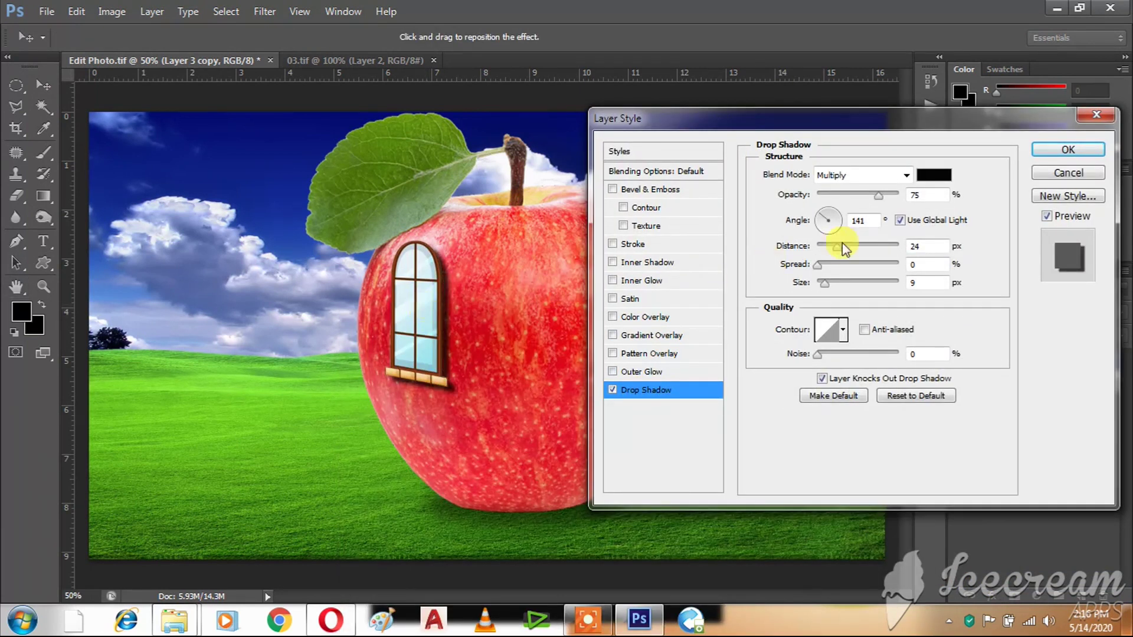
pyautogui.click(900, 222)
pyautogui.moveTo(440, 313); pyautogui.dragTo(448, 314)
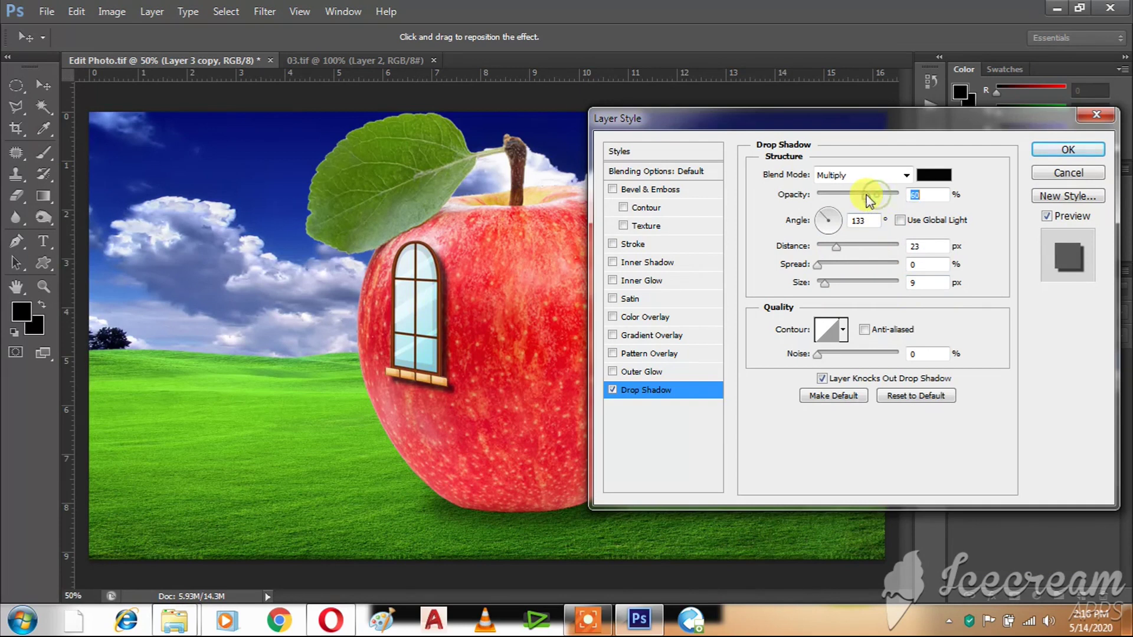
pyautogui.click(832, 286)
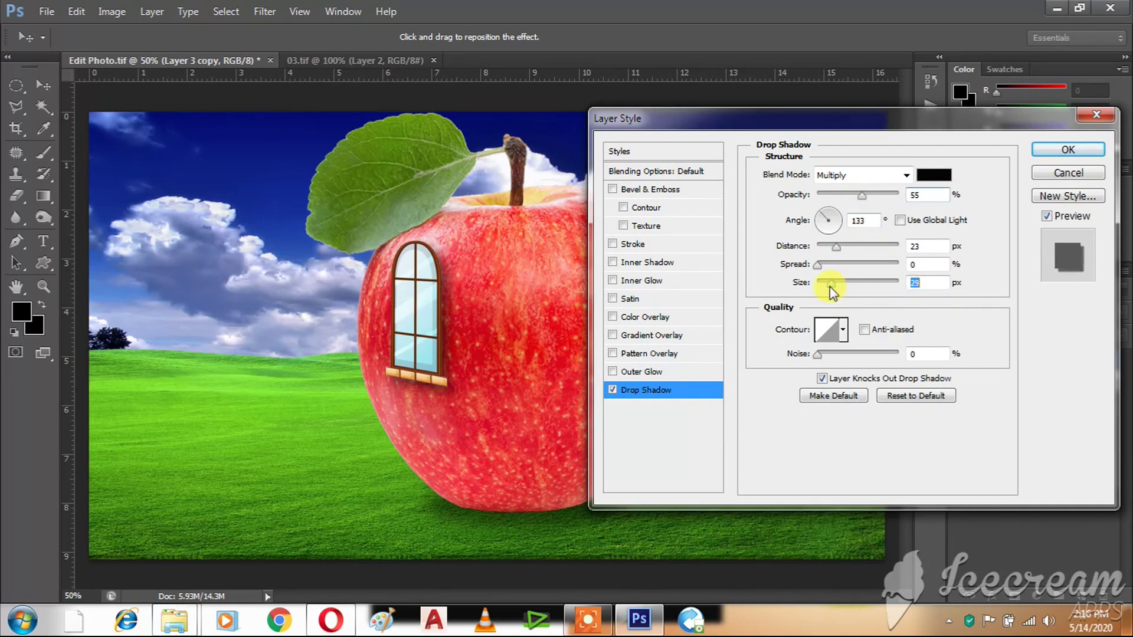
pyautogui.click(1075, 152)
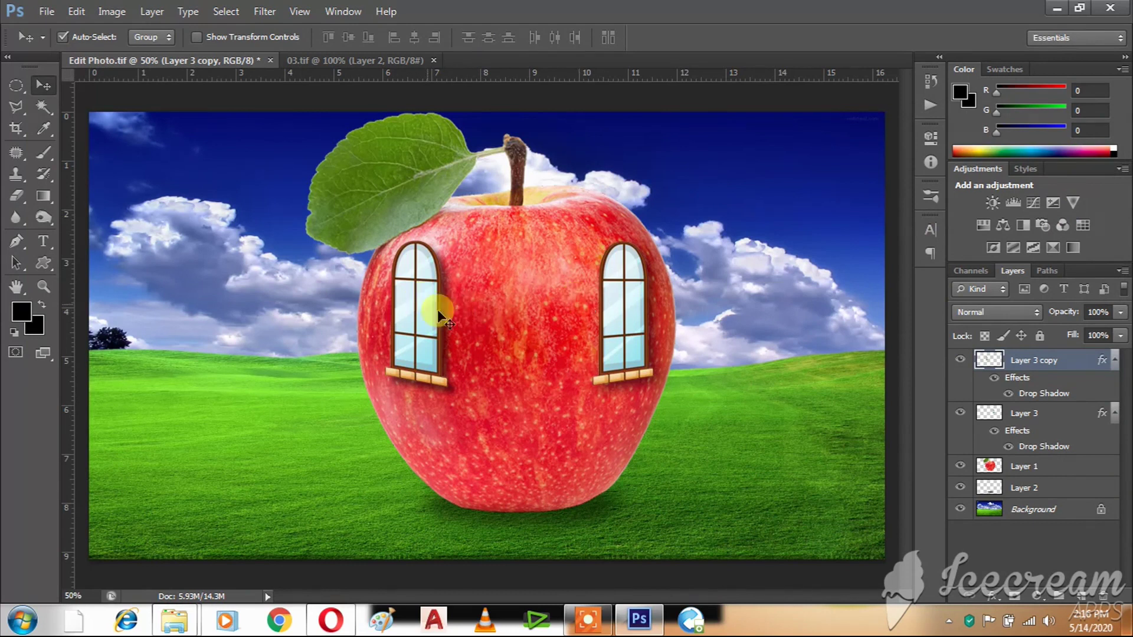
# - Tighten the left window's drop shadow by repositioning it beneath the window
pyautogui.click(993, 593)
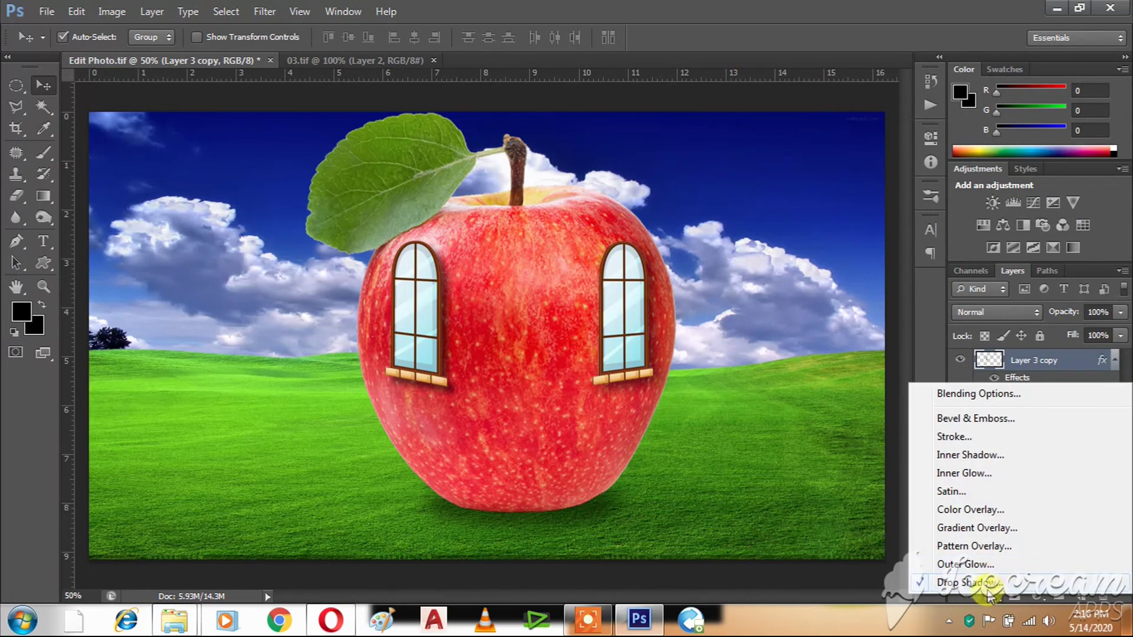
pyautogui.click(964, 472)
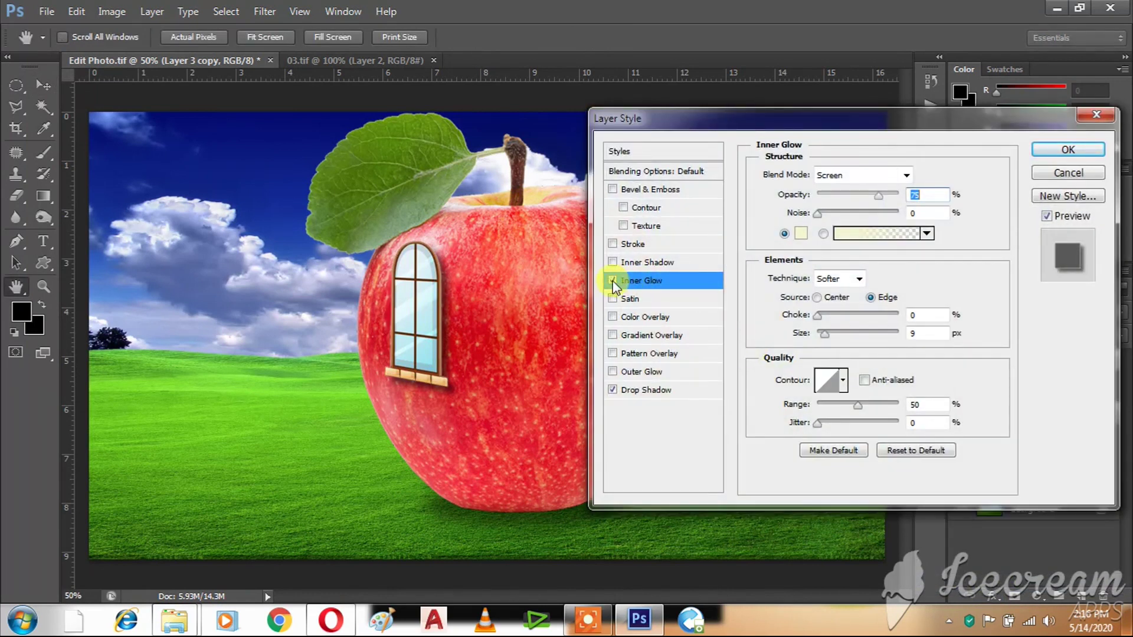
pyautogui.click(613, 280)
pyautogui.click(636, 389)
pyautogui.moveTo(438, 253); pyautogui.dragTo(408, 249)
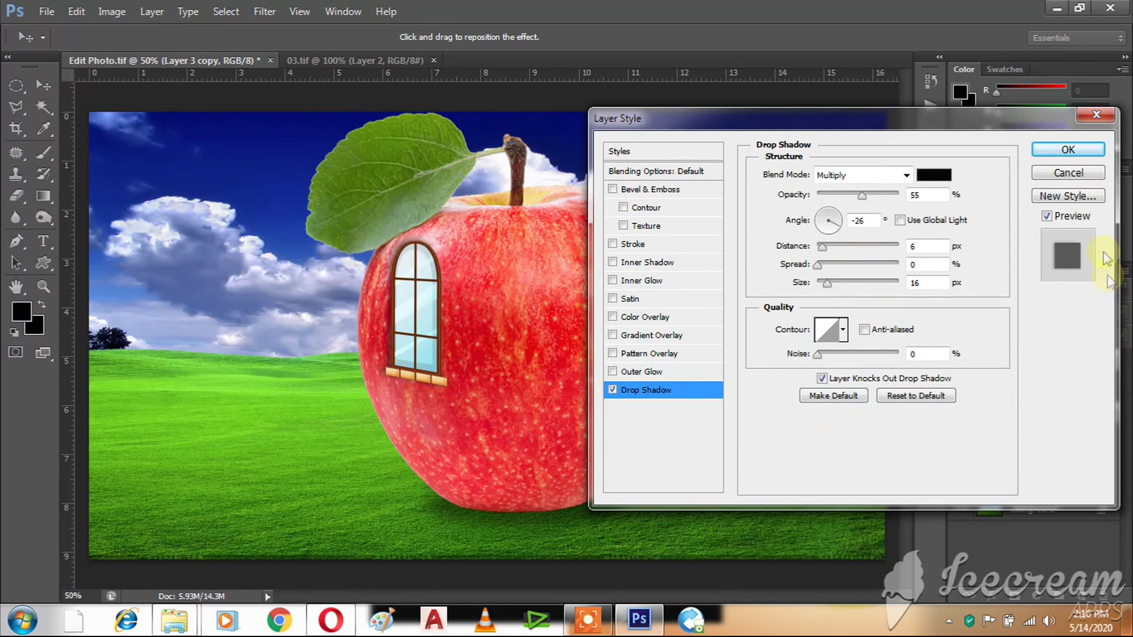
pyautogui.click(1068, 150)
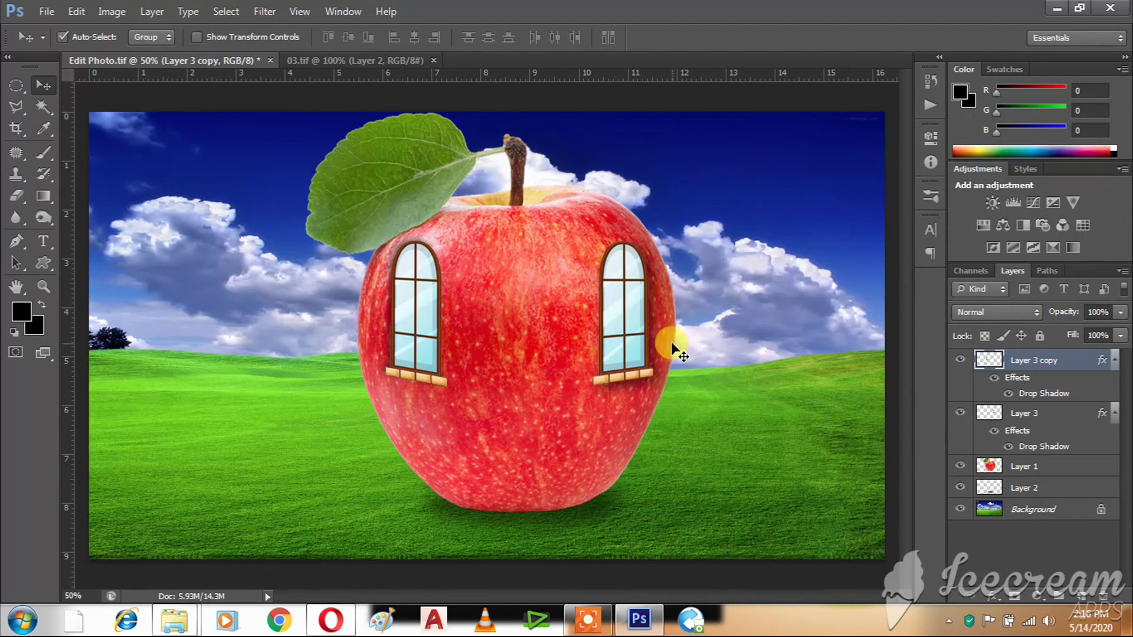
# - Save the apple house, close 03.tif, and open the door image 04.tif
pyautogui.hotkey('ctrl', 's')
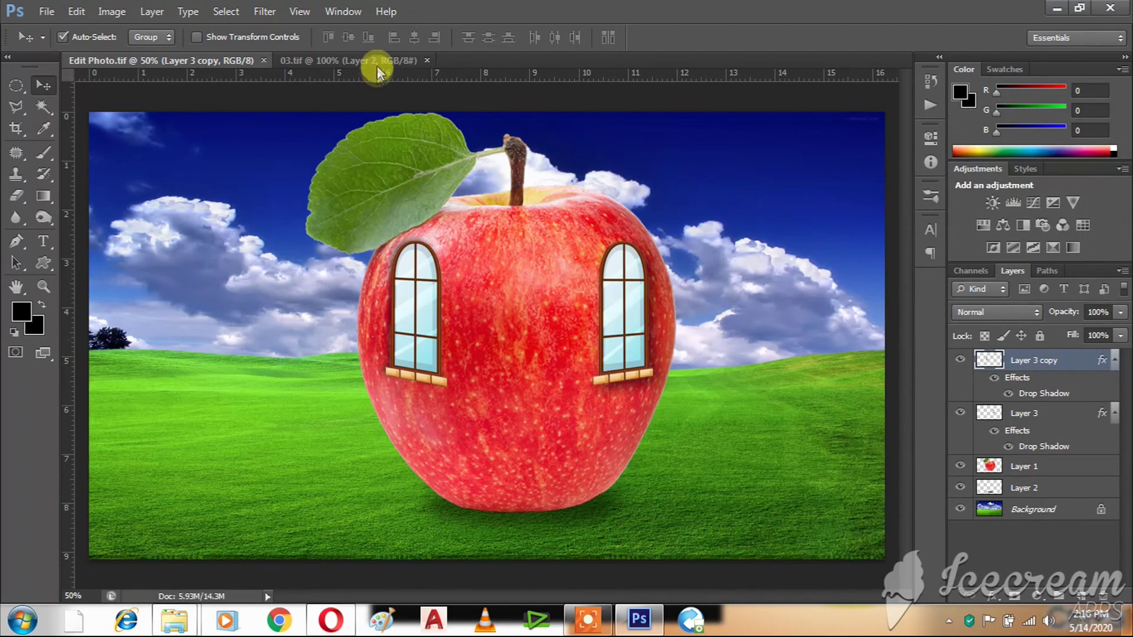
pyautogui.click(377, 65)
pyautogui.click(426, 60)
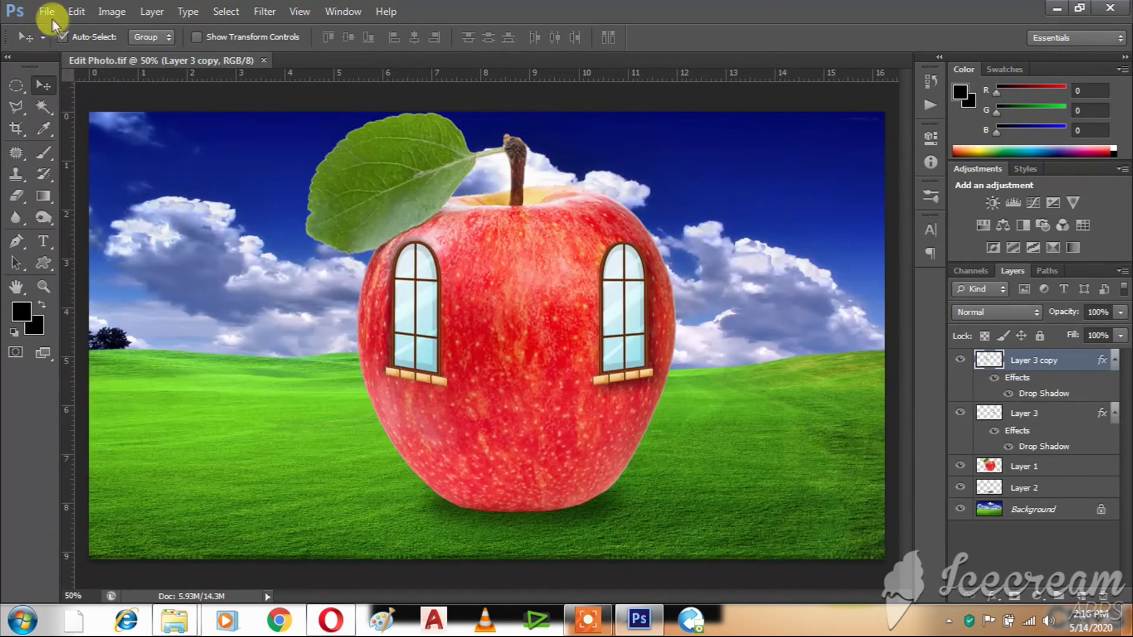
pyautogui.click(48, 13)
pyautogui.click(41, 33)
pyautogui.click(460, 125)
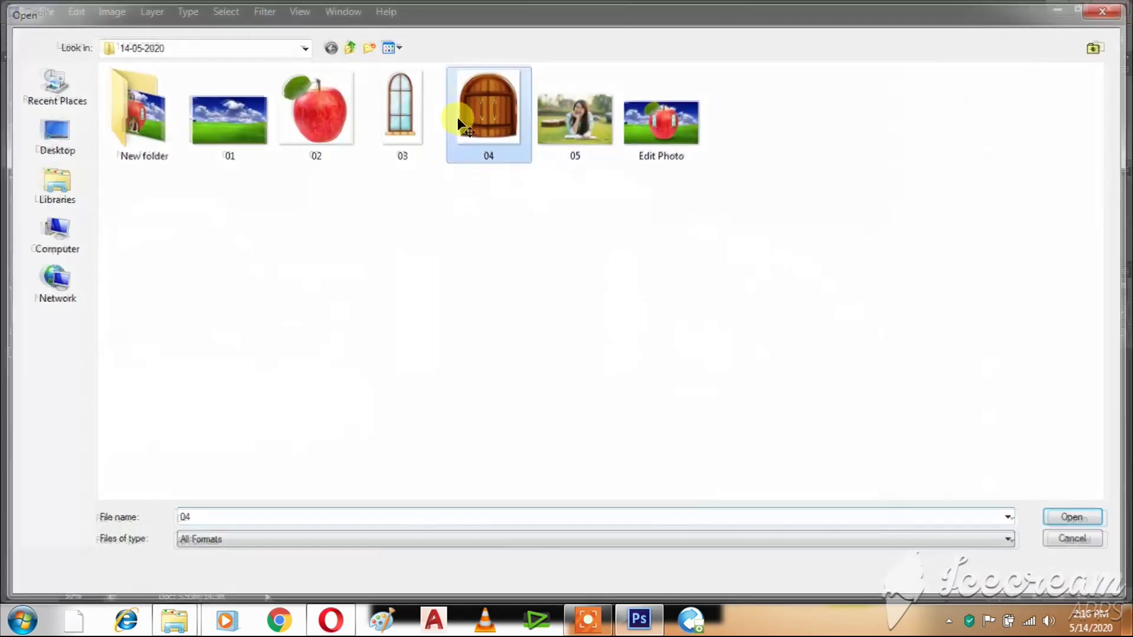
pyautogui.doubleClick(460, 125)
# - Trace a closed Pen path around the arched door's outline
pyautogui.press('p')
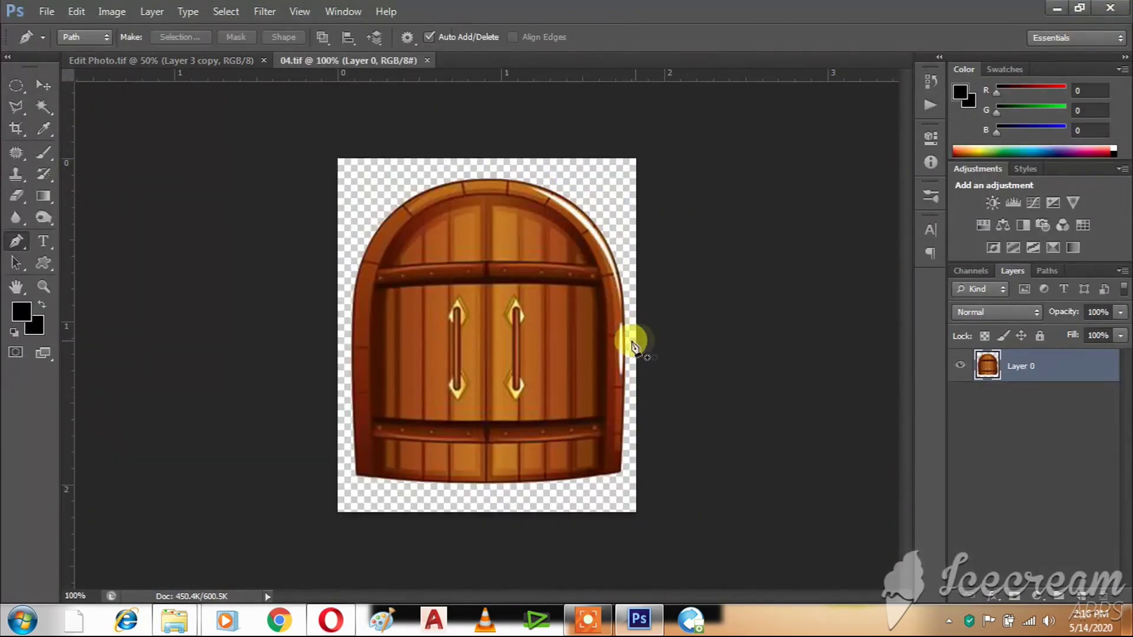
pyautogui.click(377, 475)
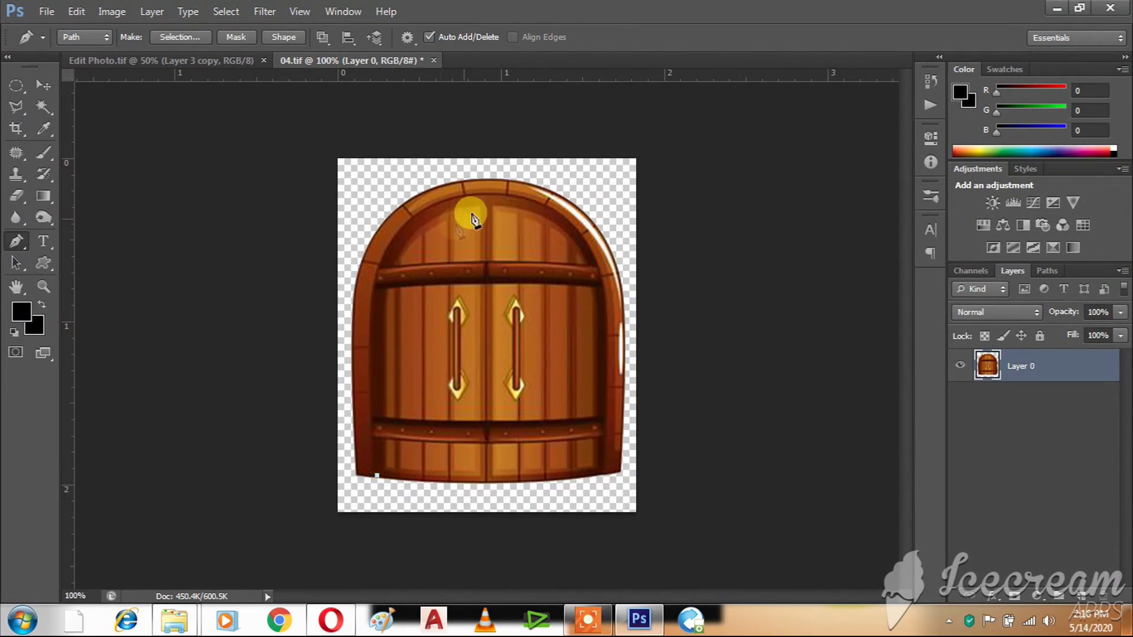
pyautogui.click(487, 193)
pyautogui.moveTo(494, 196); pyautogui.dragTo(668, 206)
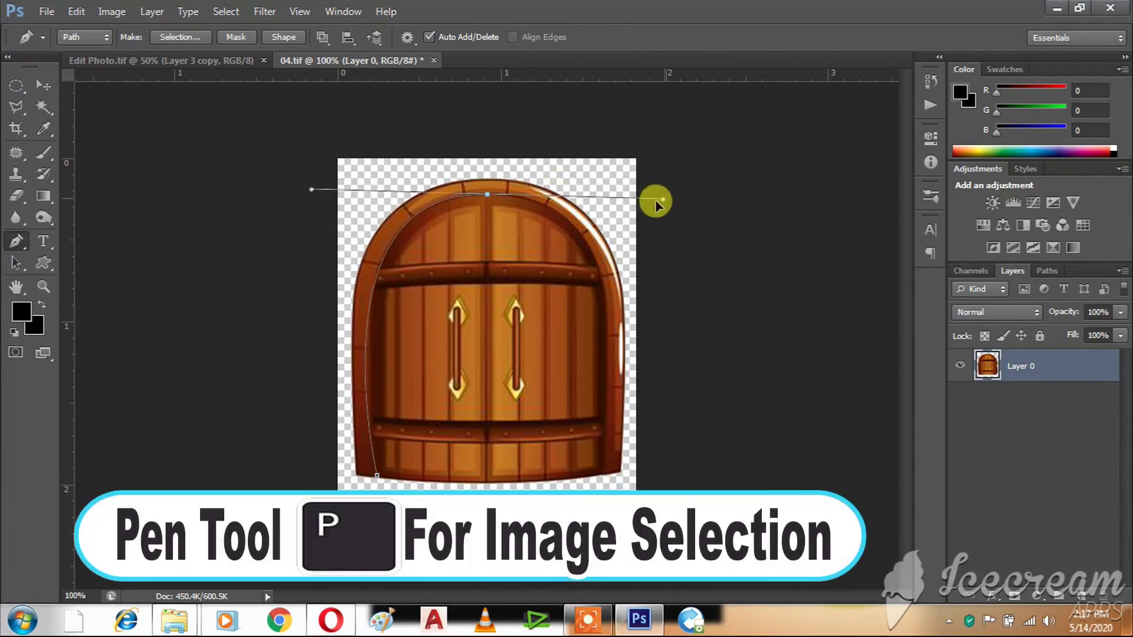
pyautogui.click(486, 194)
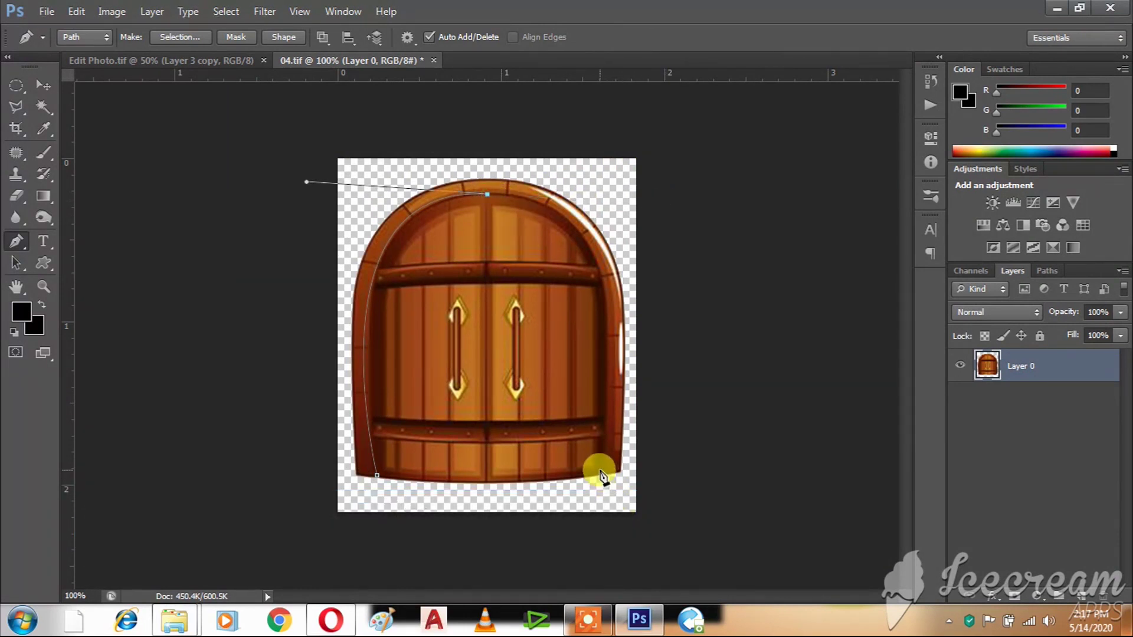
pyautogui.moveTo(597, 470); pyautogui.dragTo(659, 177)
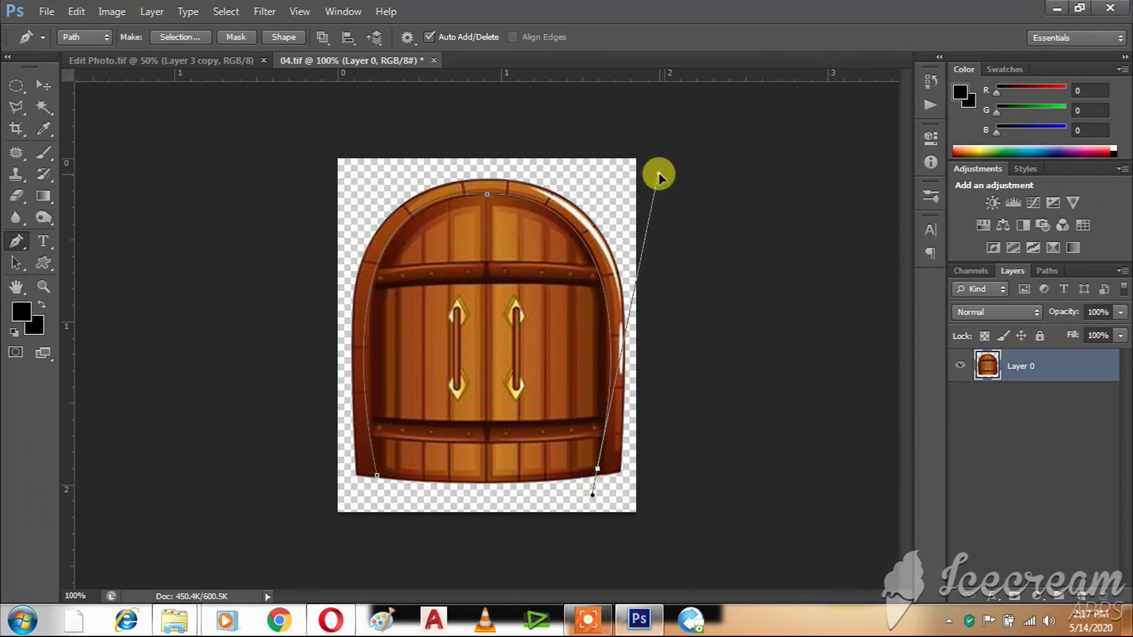
pyautogui.click(598, 469)
pyautogui.click(366, 483)
pyautogui.click(379, 481)
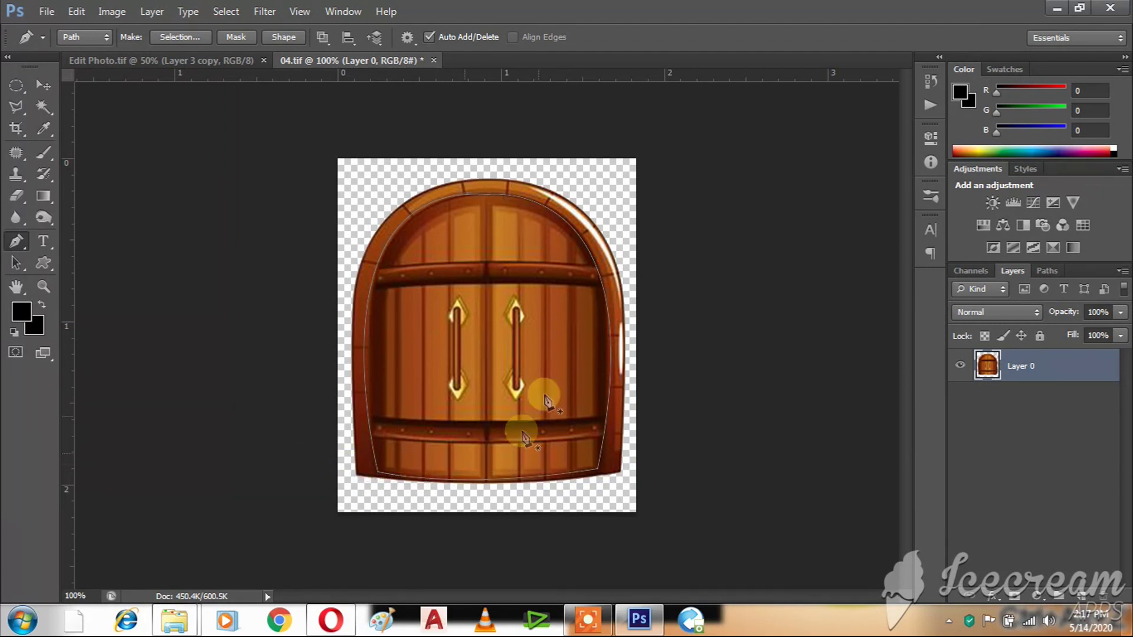
pyautogui.rightClick(534, 356)
# - Turn the door path into a feathered selection and add a new empty layer
pyautogui.click(599, 89)
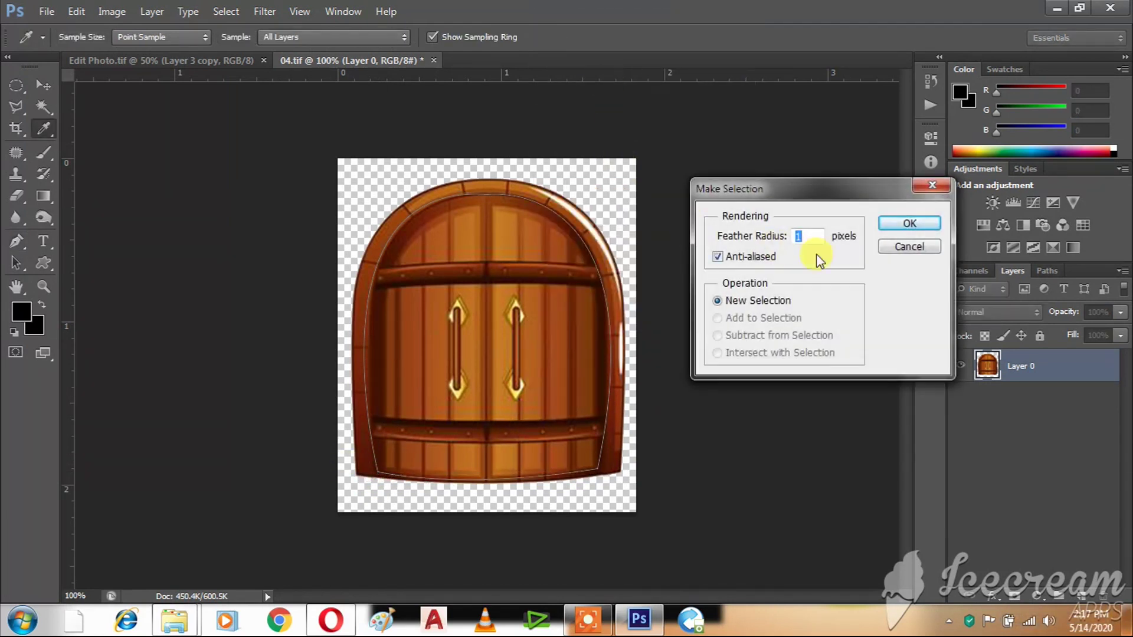
pyautogui.click(910, 223)
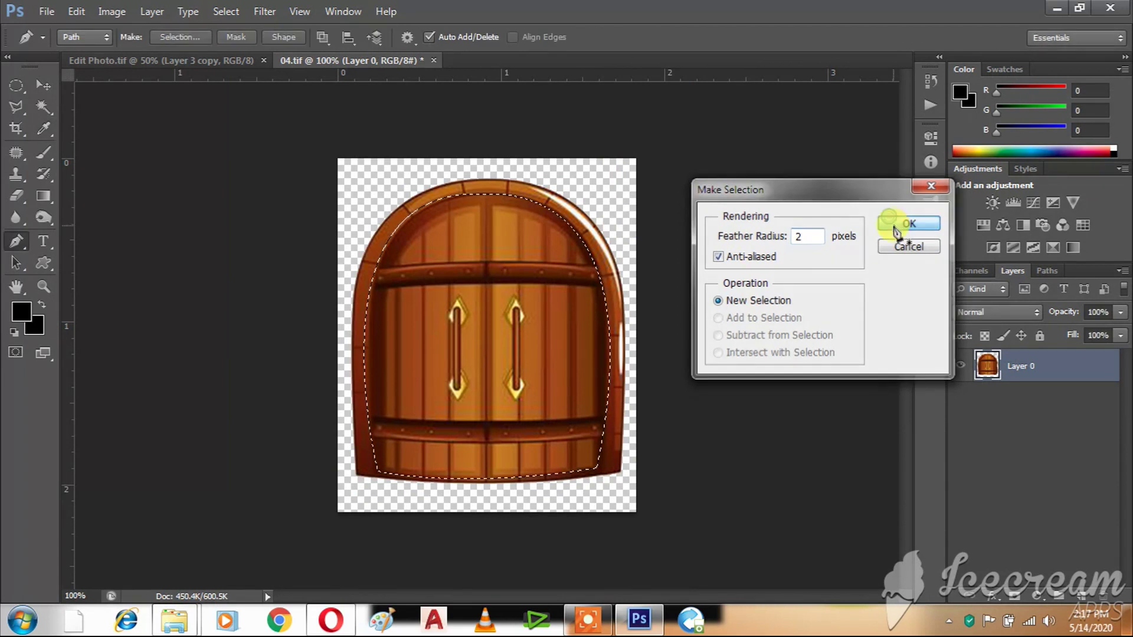
pyautogui.hotkey('ctrl', 'shift', 'n')
pyautogui.press('Return')
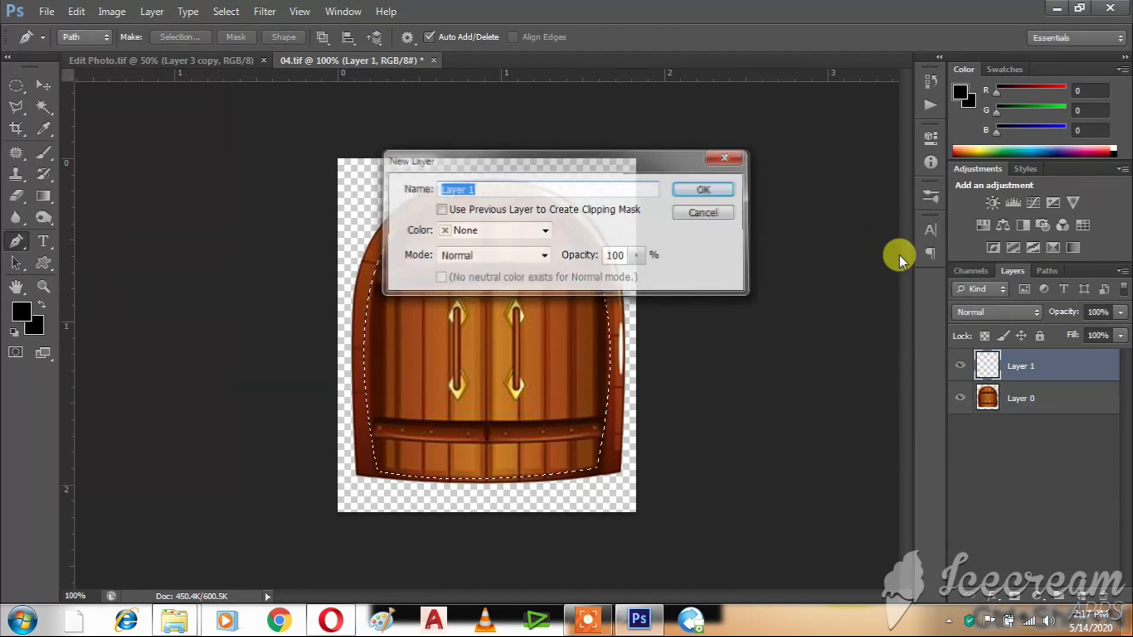
# - Fill the door selection with dark brown sampled from the door, then deselect
pyautogui.press('b')
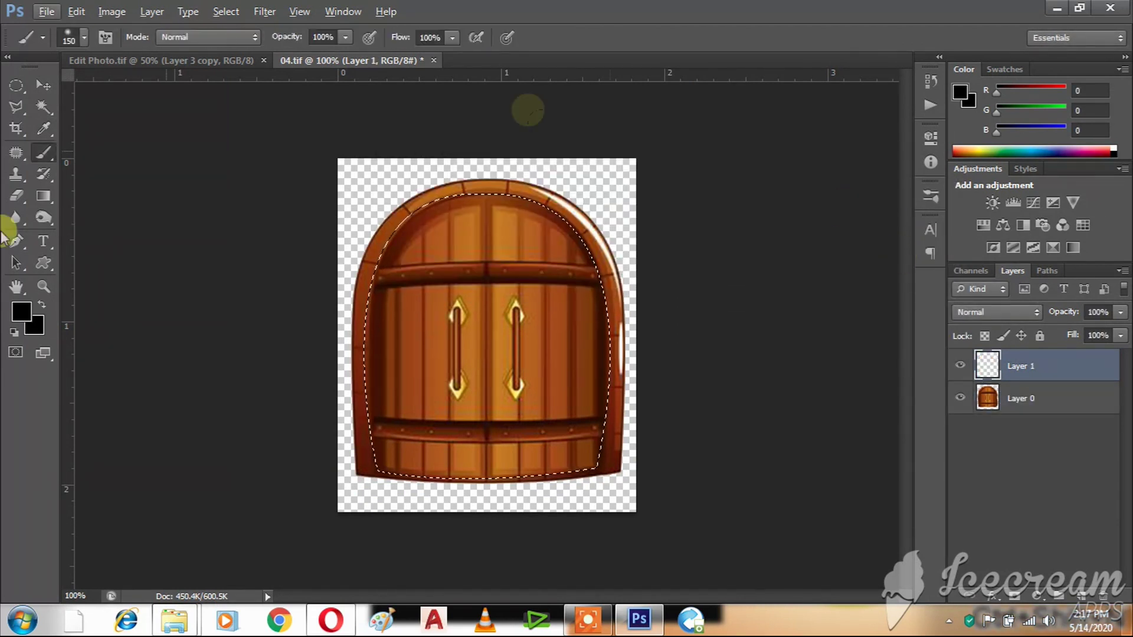
pyautogui.click(18, 313)
pyautogui.click(428, 209)
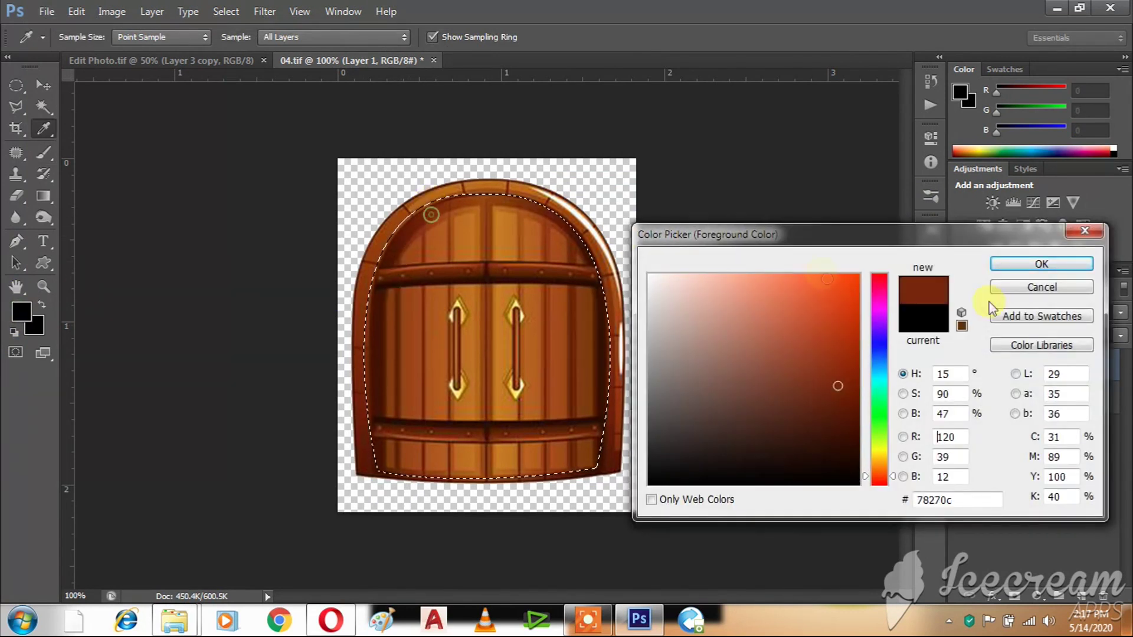
pyautogui.click(1042, 264)
pyautogui.hotkey('alt', 'BackSpace')
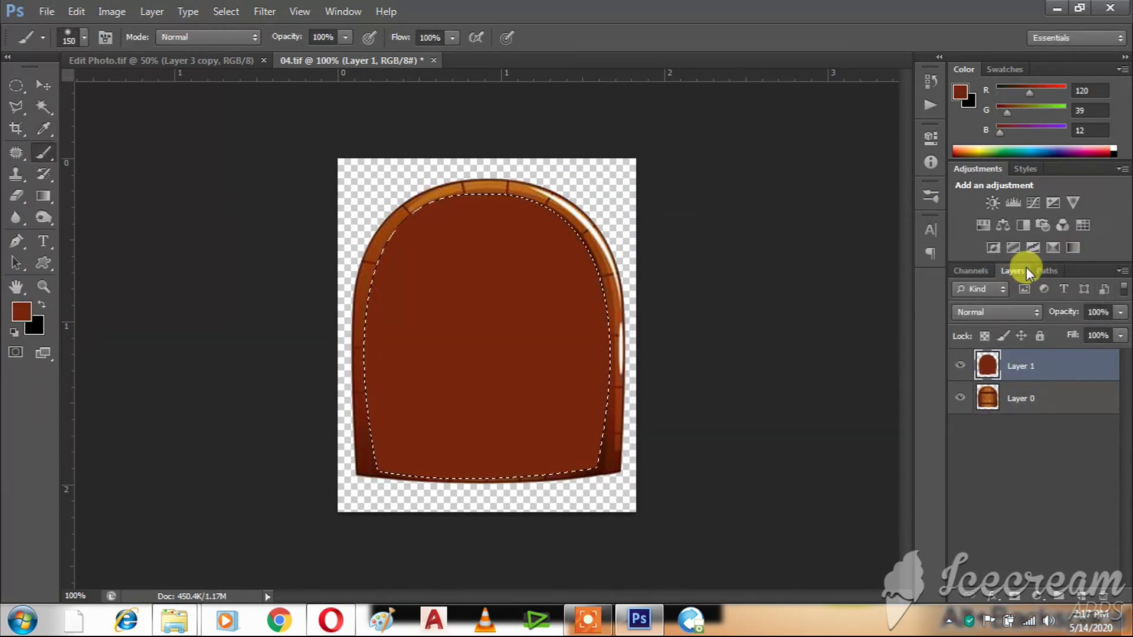
pyautogui.hotkey('ctrl', 'd')
# - Drag both door layers into Edit Photo.tif and place the door at the apple's base
pyautogui.press('v')
pyautogui.keyDown('shift'); pyautogui.click(587, 316); pyautogui.keyUp('shift')
pyautogui.moveTo(473, 293)
pyautogui.mouseDown()
pyautogui.moveTo(254, 73)
pyautogui.moveTo(377, 249)
pyautogui.mouseUp()
pyautogui.moveTo(561, 394); pyautogui.dragTo(511, 422)
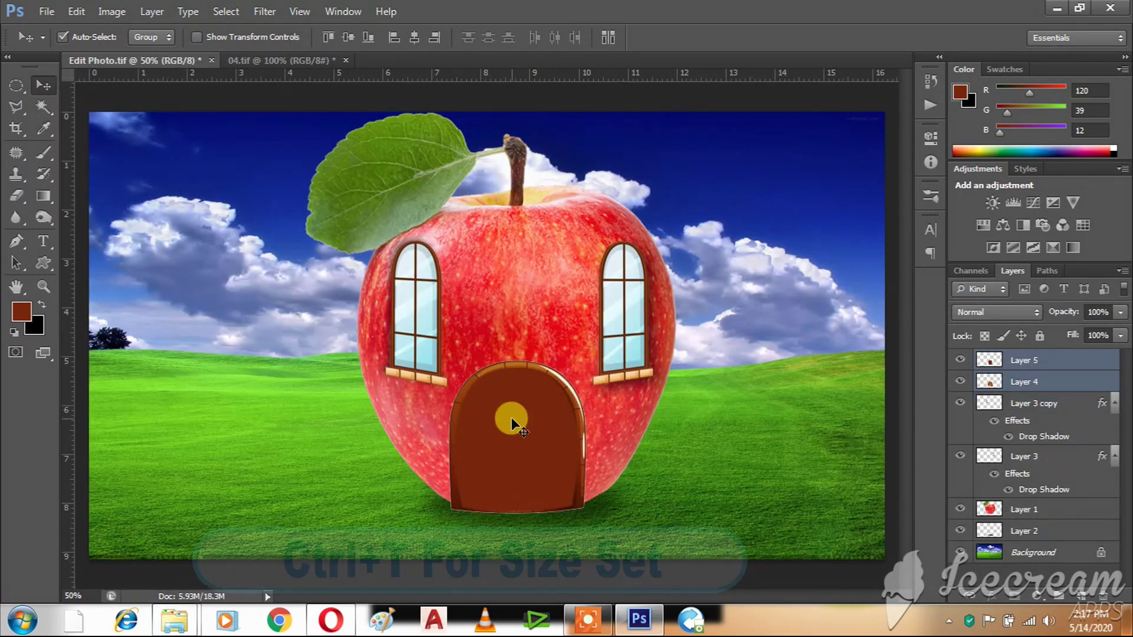
# - Merge the two door layers and enlarge the door slightly in position
pyautogui.hotkey('ctrl', 'e')
pyautogui.hotkey('ctrl', 't')
pyautogui.moveTo(586, 385); pyautogui.dragTo(583, 371)
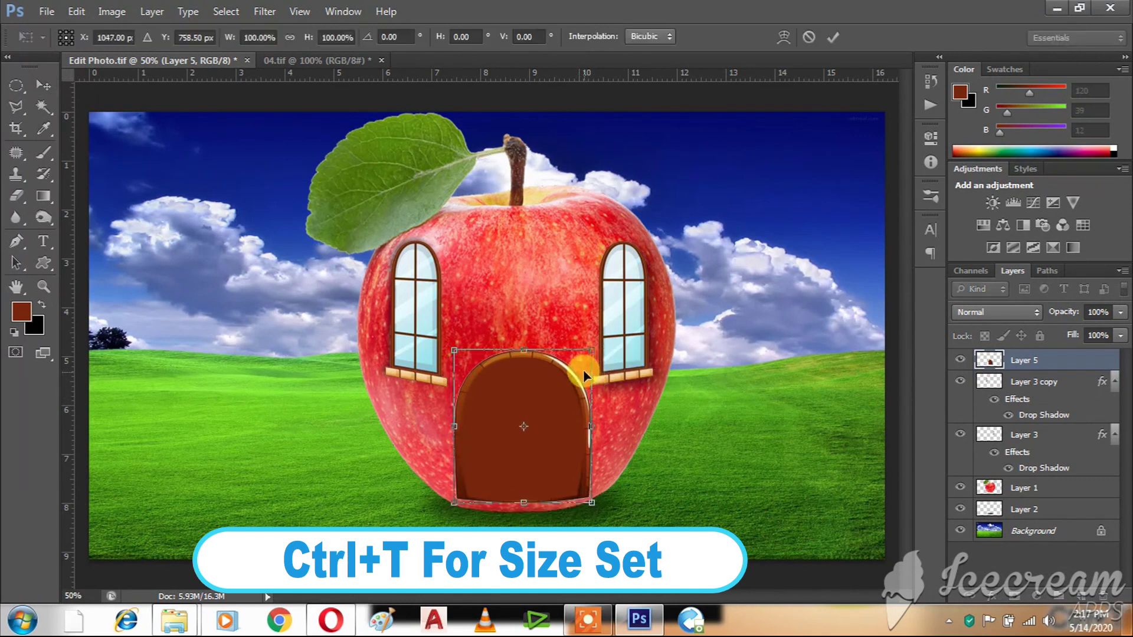
pyautogui.moveTo(537, 403); pyautogui.dragTo(538, 413)
pyautogui.moveTo(590, 359)
pyautogui.mouseDown()
pyautogui.moveTo(601, 334)
pyautogui.moveTo(596, 342)
pyautogui.mouseUp()
pyautogui.press('Return')
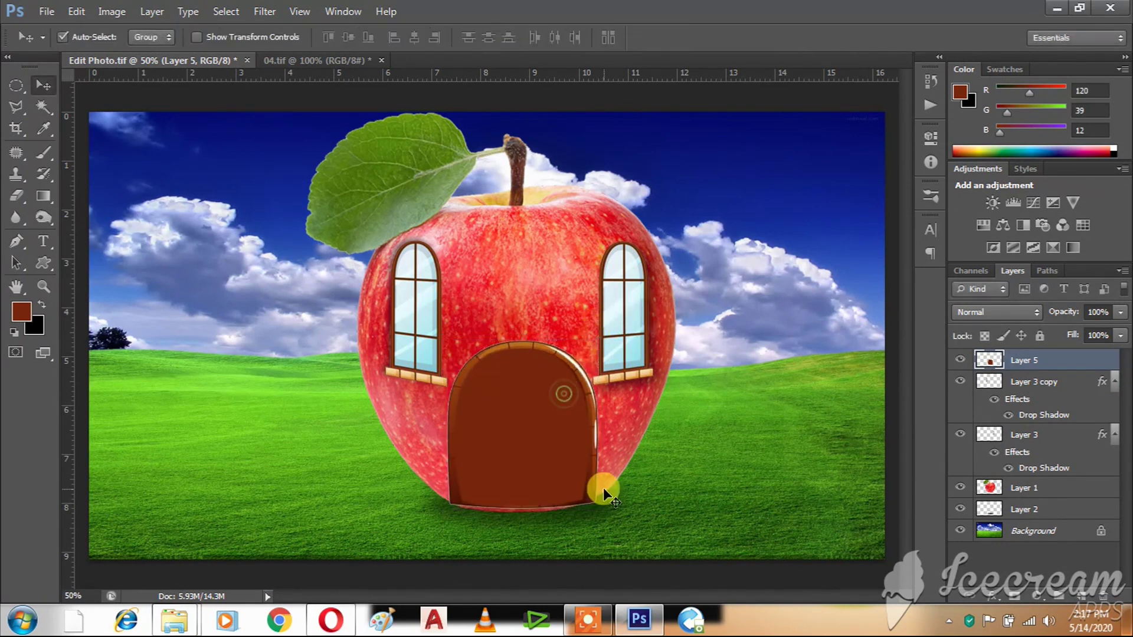
pyautogui.click(586, 504)
pyautogui.moveTo(577, 496)
pyautogui.mouseDown()
pyautogui.moveTo(366, 247)
pyautogui.moveTo(557, 385)
pyautogui.moveTo(406, 189)
pyautogui.mouseUp()
pyautogui.moveTo(468, 305); pyautogui.dragTo(469, 311)
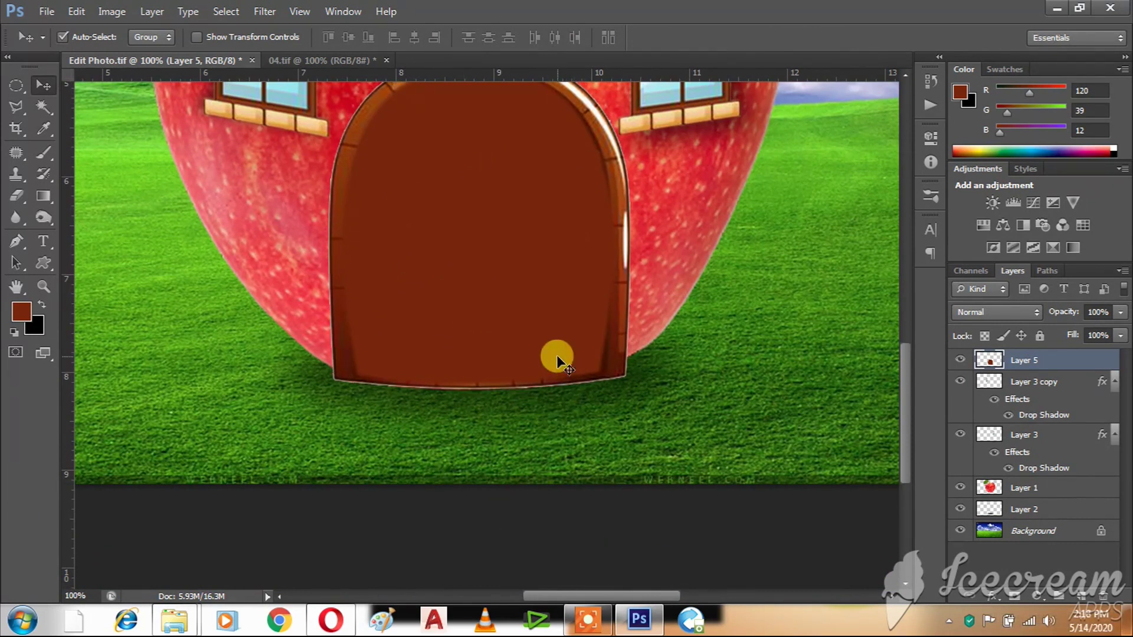
# - Lower the door's opacity, erase its overhang past the apple's curve, then restore 100% opacity
pyautogui.press('e')
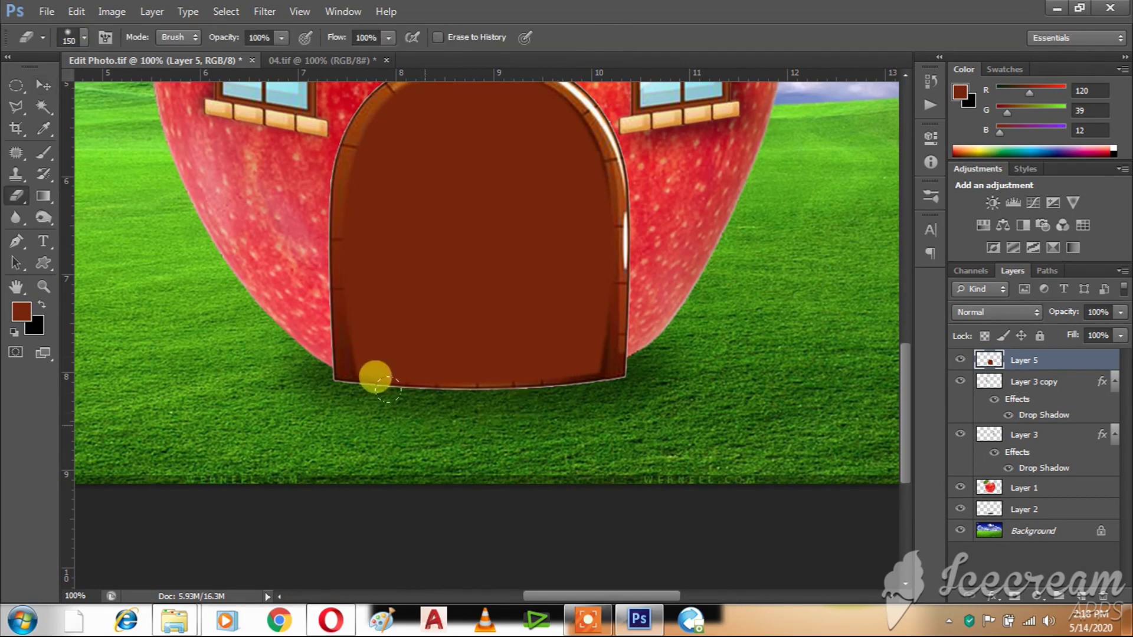
pyautogui.press('v')
pyautogui.click(1121, 312)
pyautogui.moveTo(1120, 332); pyautogui.dragTo(1071, 334)
pyautogui.press('e')
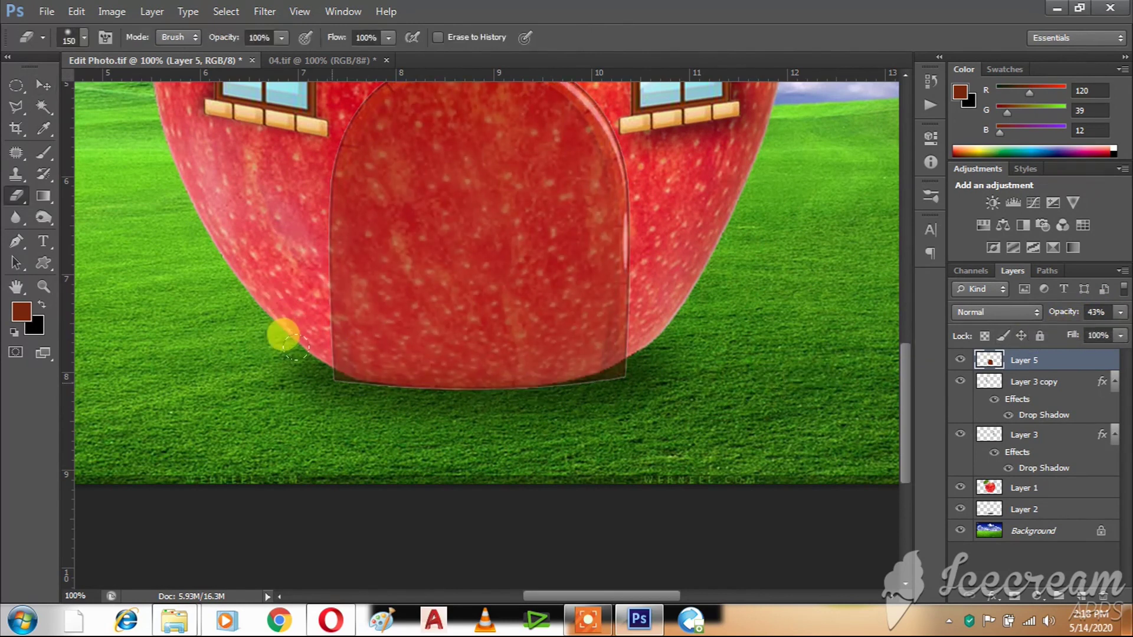
pyautogui.press('[')
pyautogui.press('[')
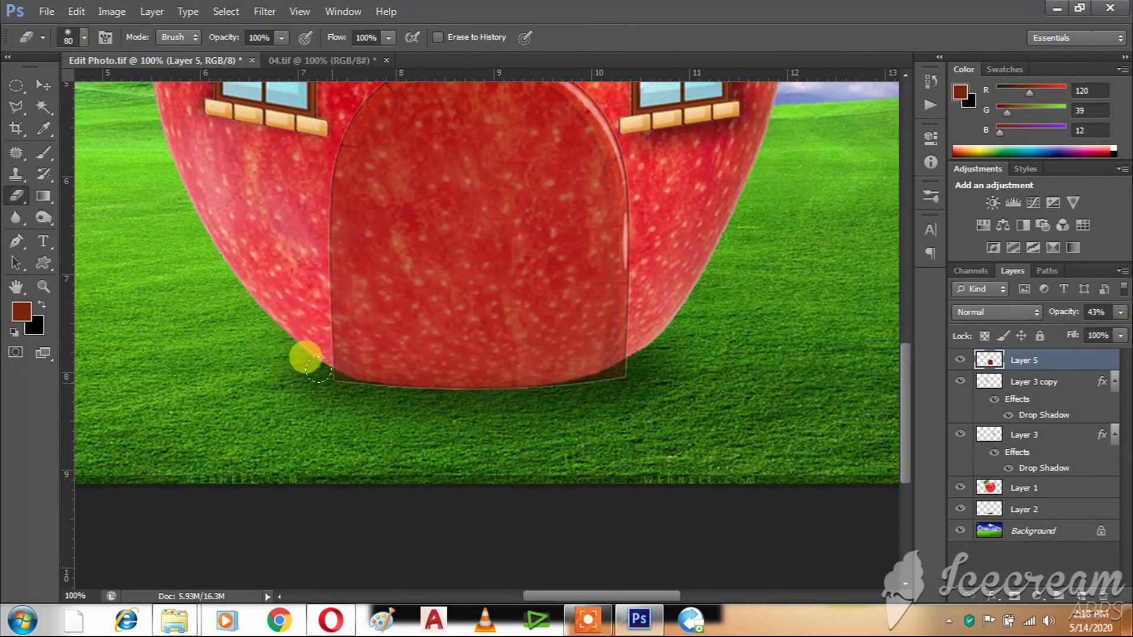
pyautogui.moveTo(324, 379)
pyautogui.mouseDown()
pyautogui.moveTo(358, 395)
pyautogui.moveTo(586, 391)
pyautogui.moveTo(635, 370)
pyautogui.mouseUp()
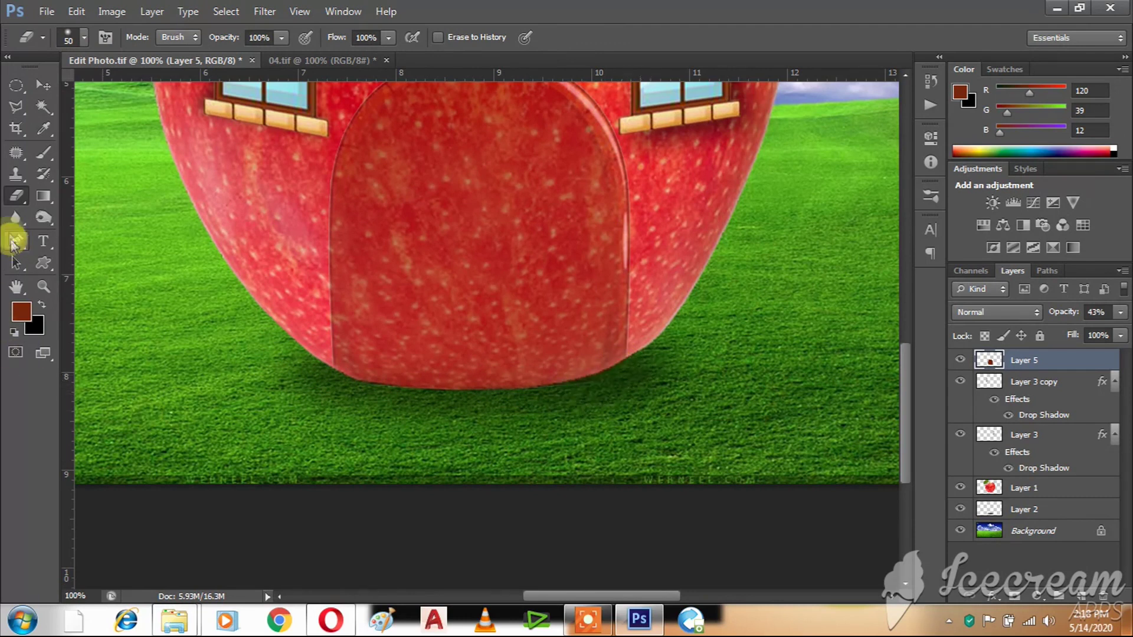
pyautogui.click(58, 82)
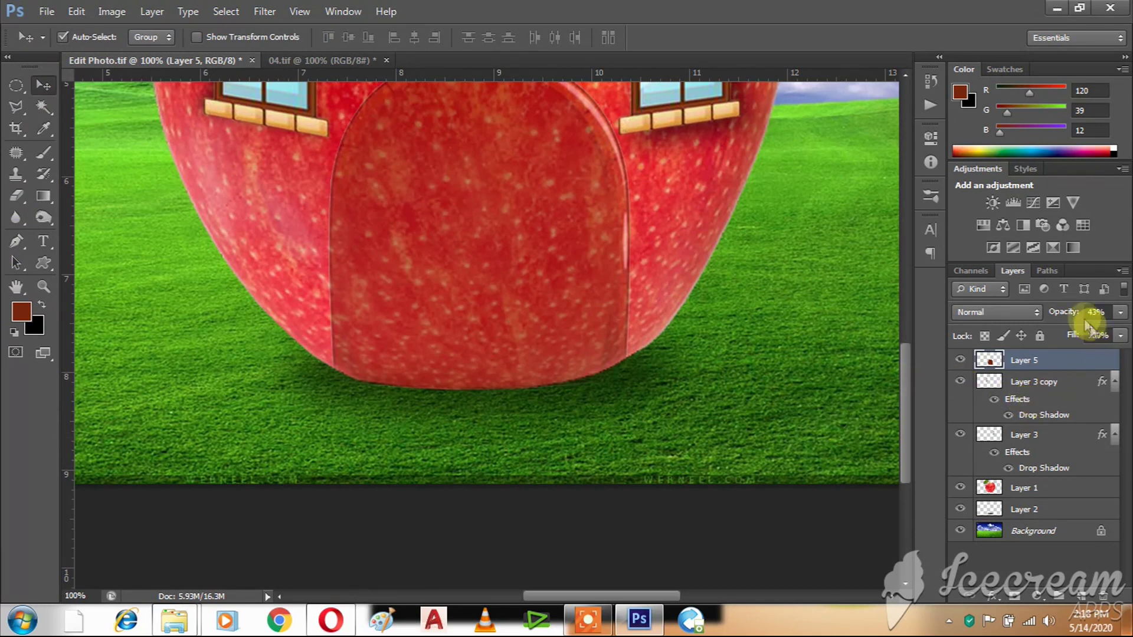
pyautogui.moveTo(1059, 313); pyautogui.dragTo(1124, 313)
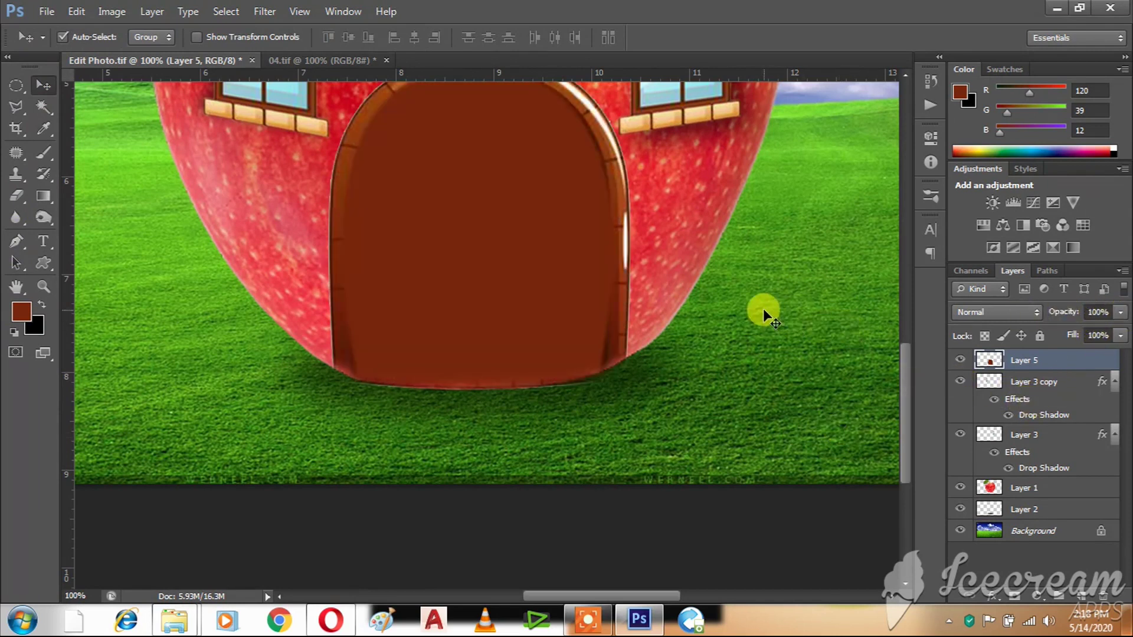
# - Close the 04.tif door document without saving changes
pyautogui.hotkey('ctrl', '-')
pyautogui.hotkey('ctrl', '-')
pyautogui.hotkey('ctrl', '-')
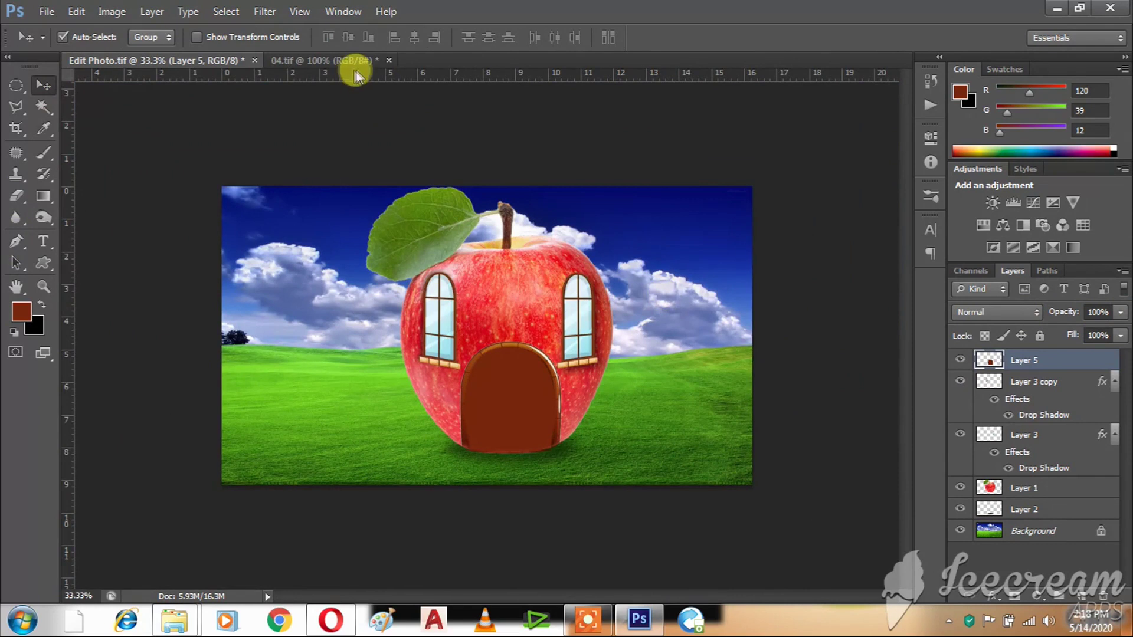
pyautogui.click(351, 60)
pyautogui.click(389, 60)
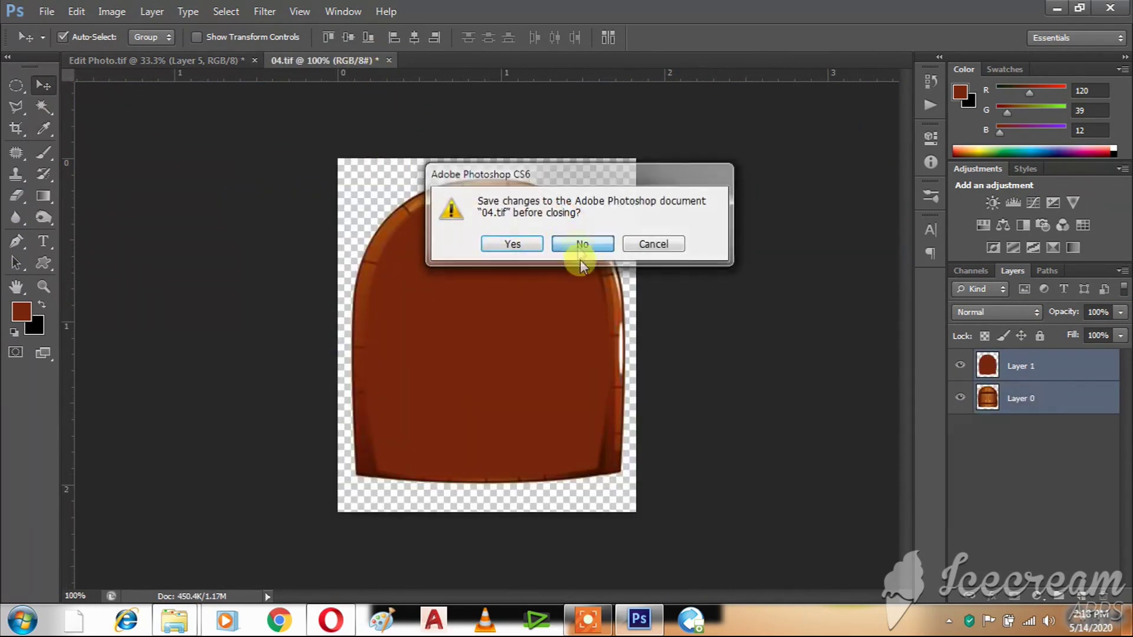
pyautogui.click(580, 260)
# - Open the photo 05.jpg
pyautogui.click(47, 12)
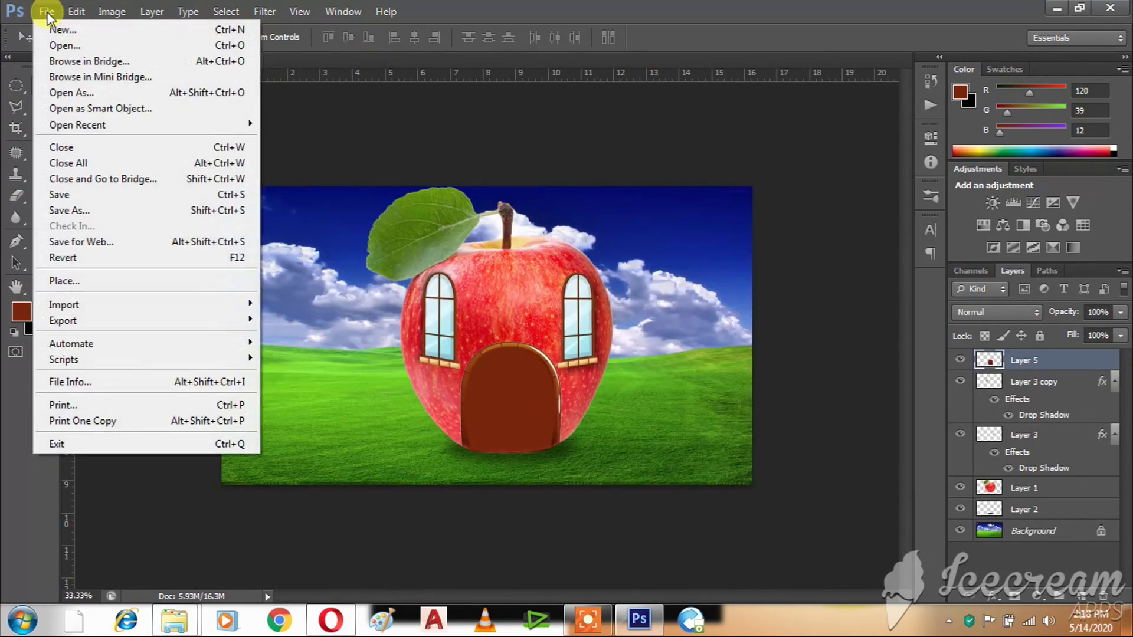
pyautogui.click(73, 46)
pyautogui.doubleClick(589, 123)
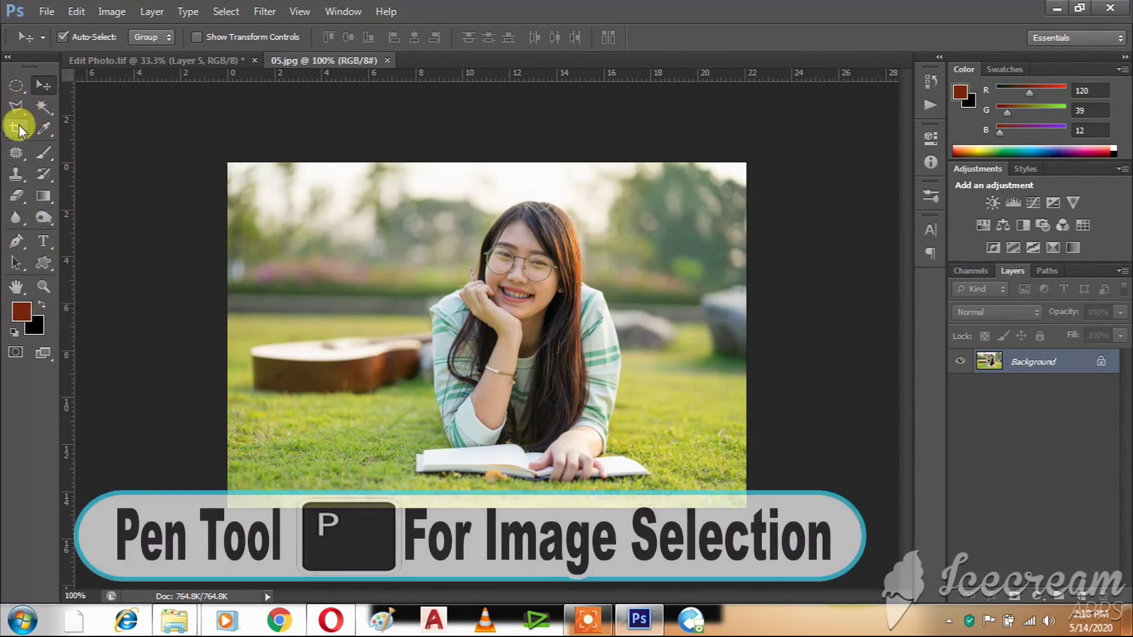
# - Start the pen path at the book's left corner and along its top edge
pyautogui.click(21, 251)
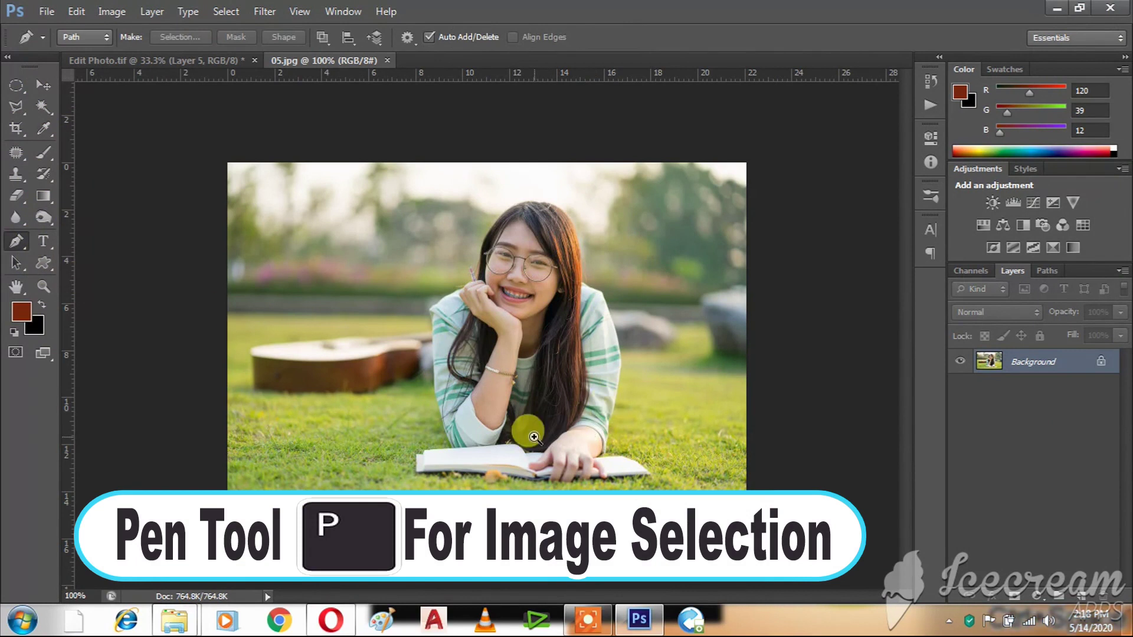
pyautogui.hotkey('ctrl', '+')
pyautogui.hotkey('ctrl', '+')
pyautogui.moveTo(348, 367); pyautogui.dragTo(531, 368)
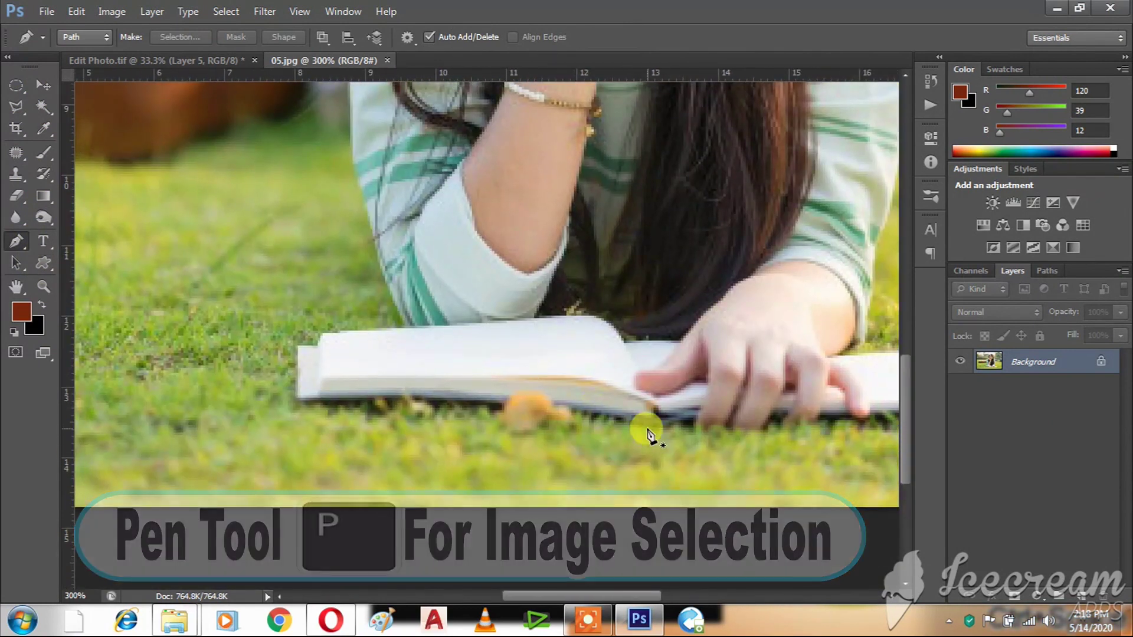
pyautogui.click(300, 402)
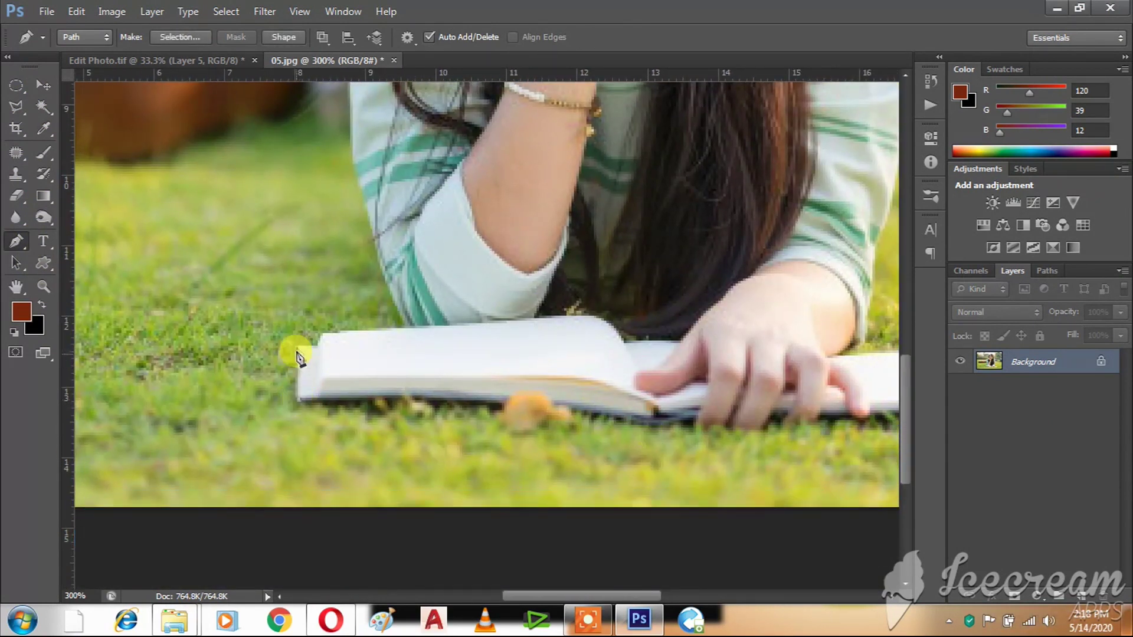
pyautogui.click(324, 336)
pyautogui.click(358, 334)
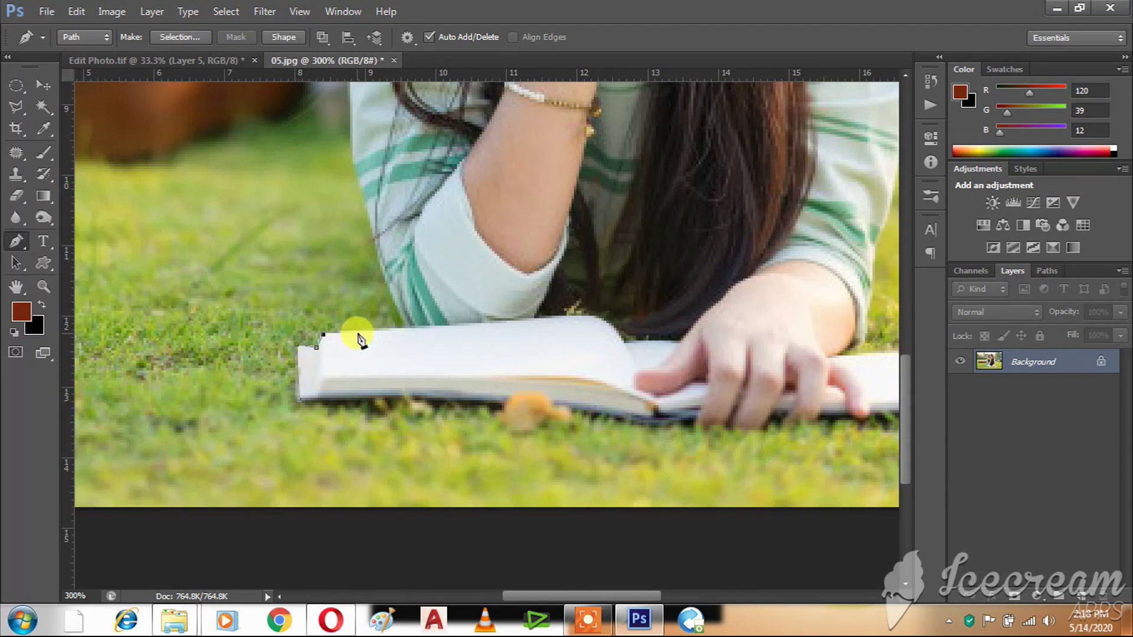
pyautogui.click(397, 328)
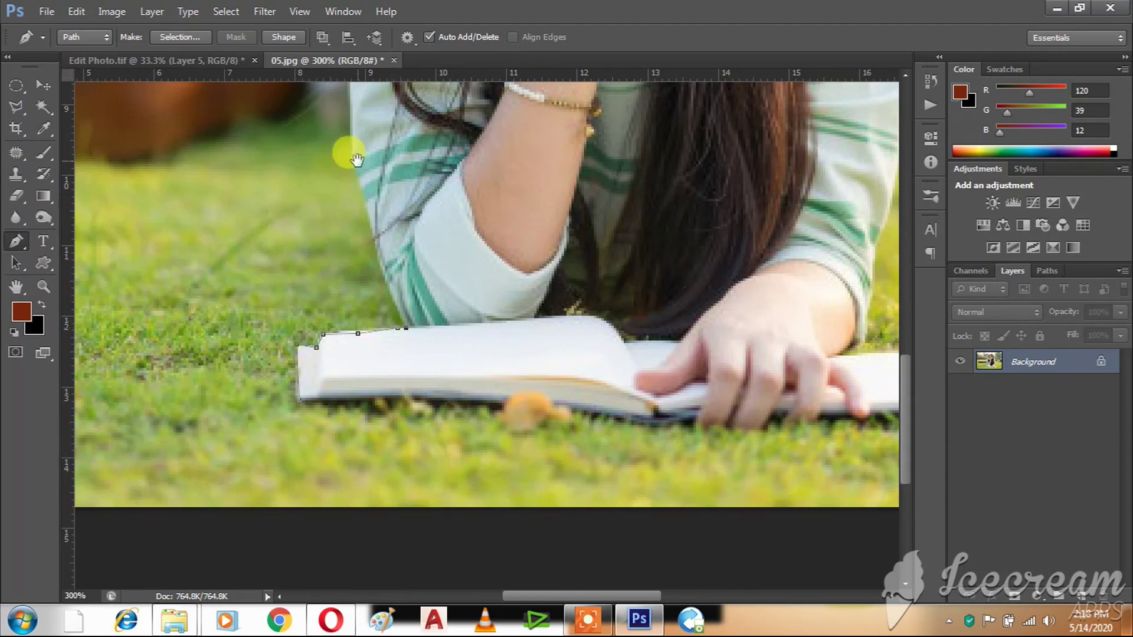
# - Extend the path up the arm and along her shoulder to her hand
pyautogui.scroll(4, 336, 307)
pyautogui.scroll(1, 341, 255)
pyautogui.moveTo(341, 254); pyautogui.dragTo(336, 437)
pyautogui.scroll(5, 346, 277)
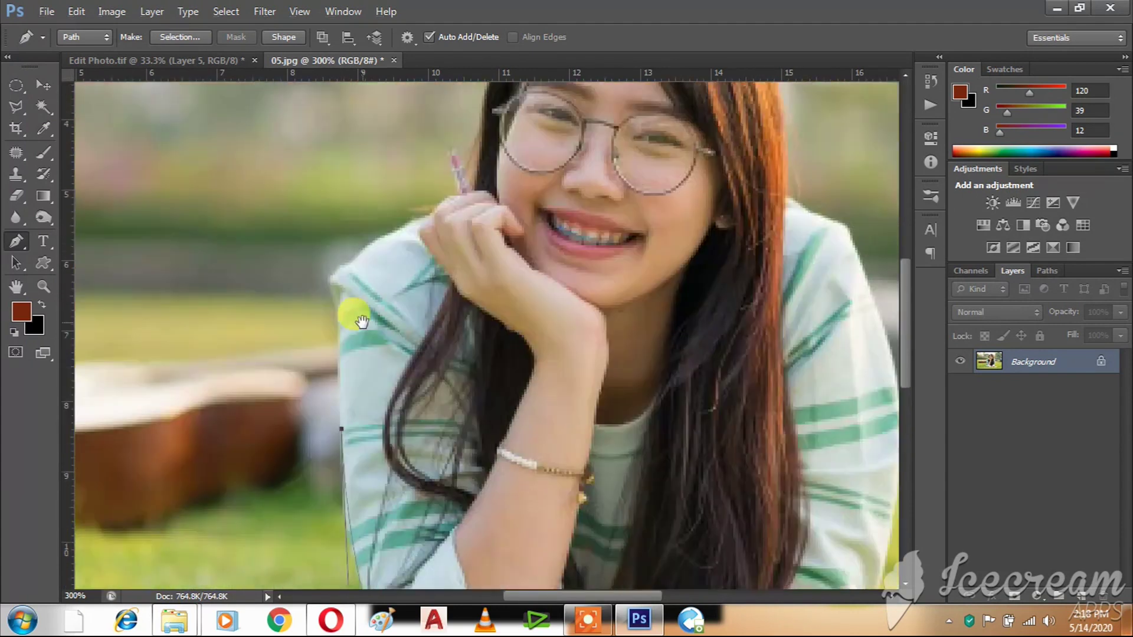
pyautogui.click(339, 327)
pyautogui.click(331, 300)
pyautogui.click(357, 279)
pyautogui.click(396, 252)
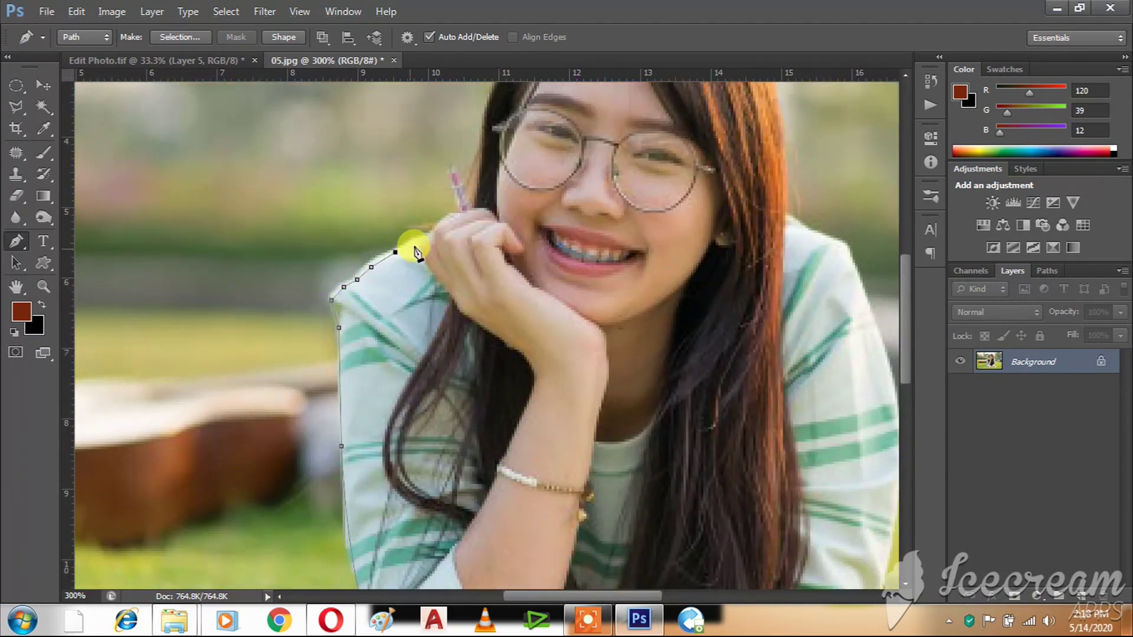
pyautogui.click(429, 236)
# - Continue the path up the pencil and curve it over the top of her head
pyautogui.hotkey('ctrl', '+')
pyautogui.click(440, 202)
pyautogui.click(446, 149)
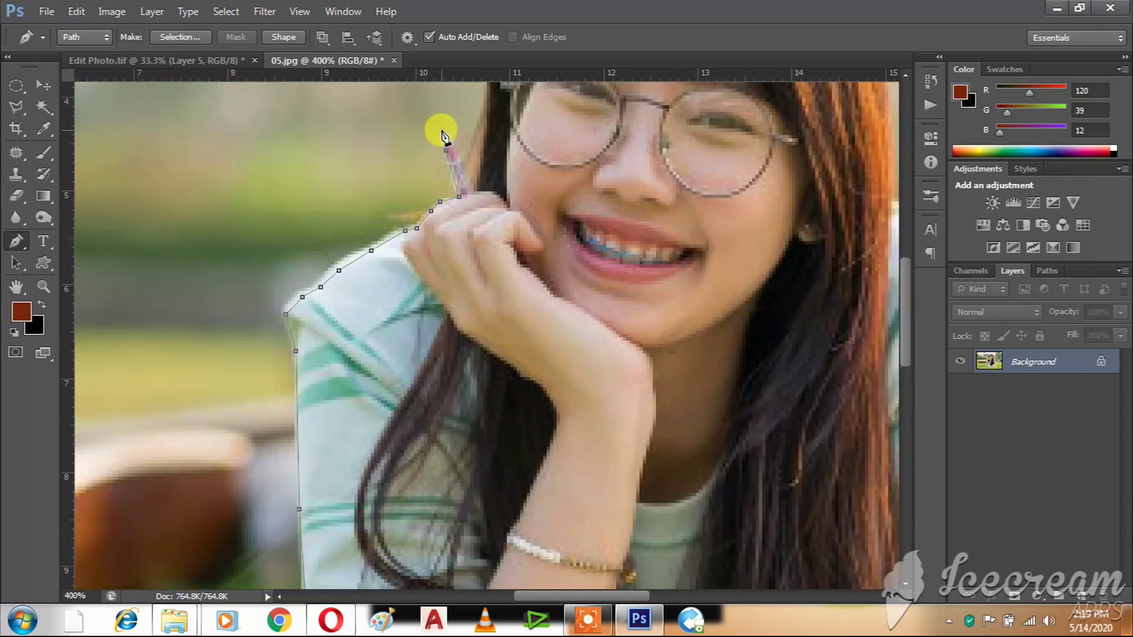
pyautogui.click(454, 146)
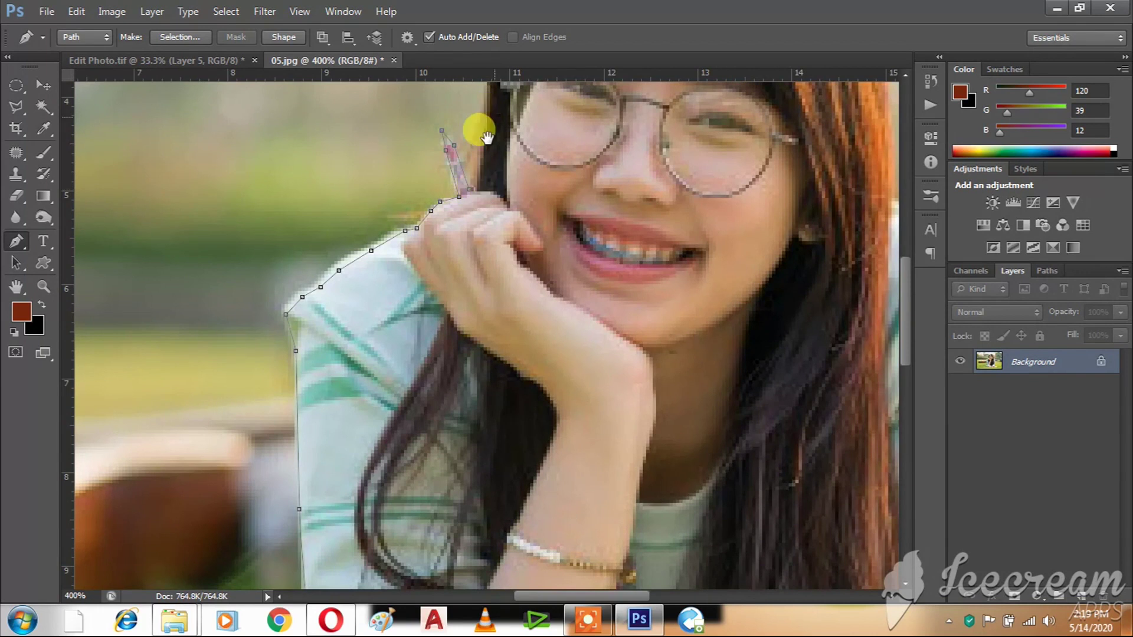
pyautogui.moveTo(476, 124); pyautogui.dragTo(413, 309)
pyautogui.moveTo(592, 105)
pyautogui.mouseDown()
pyautogui.moveTo(606, 107)
pyautogui.moveTo(458, 126)
pyautogui.mouseUp()
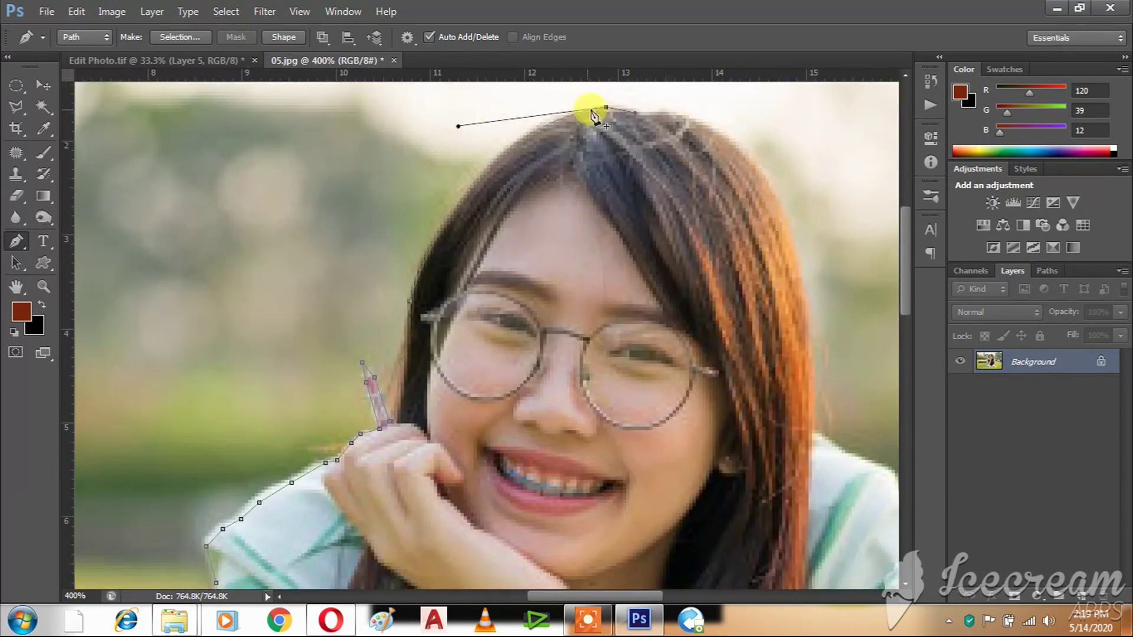
pyautogui.keyDown('alt'); pyautogui.click(606, 109); pyautogui.keyUp('alt')
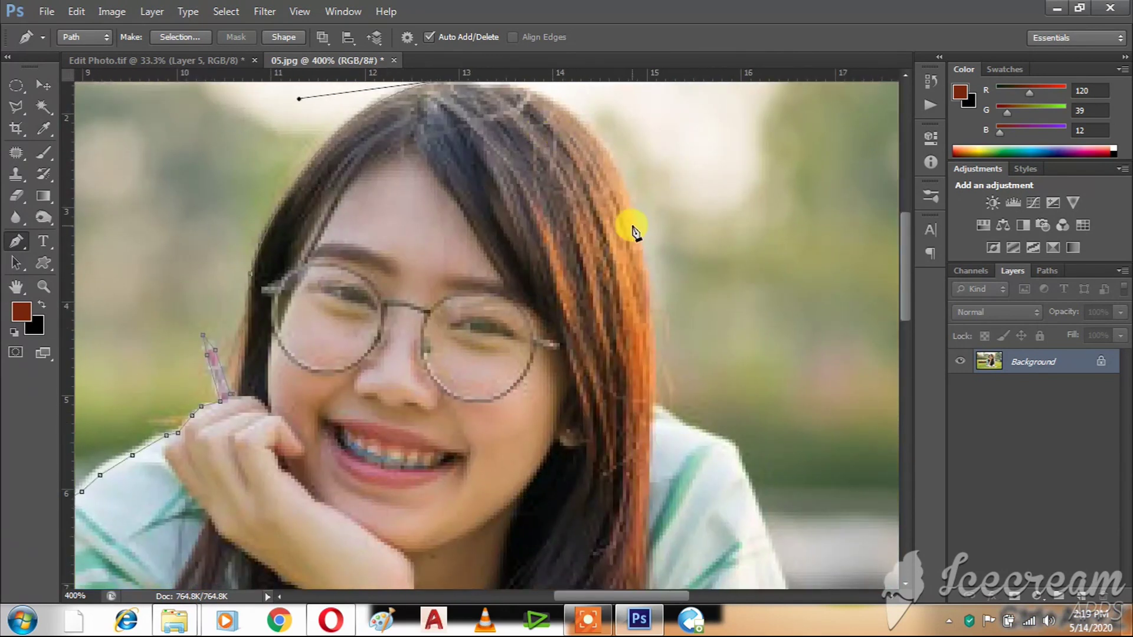
pyautogui.moveTo(638, 234); pyautogui.dragTo(661, 378)
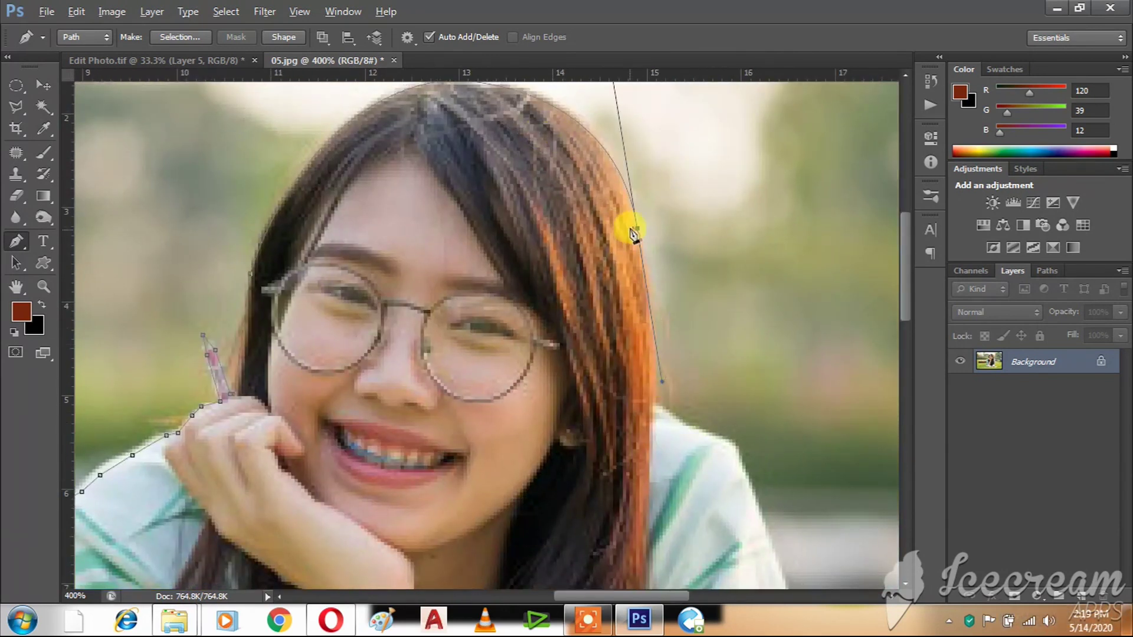
pyautogui.moveTo(651, 309); pyautogui.dragTo(580, 152)
# - Trace the path along the far shoulder and down the sleeve edge
pyautogui.click(583, 250)
pyautogui.click(627, 275)
pyautogui.click(652, 284)
pyautogui.click(682, 343)
pyautogui.moveTo(704, 401); pyautogui.dragTo(599, 214)
pyautogui.click(615, 274)
pyautogui.click(630, 346)
pyautogui.click(633, 395)
pyautogui.click(616, 498)
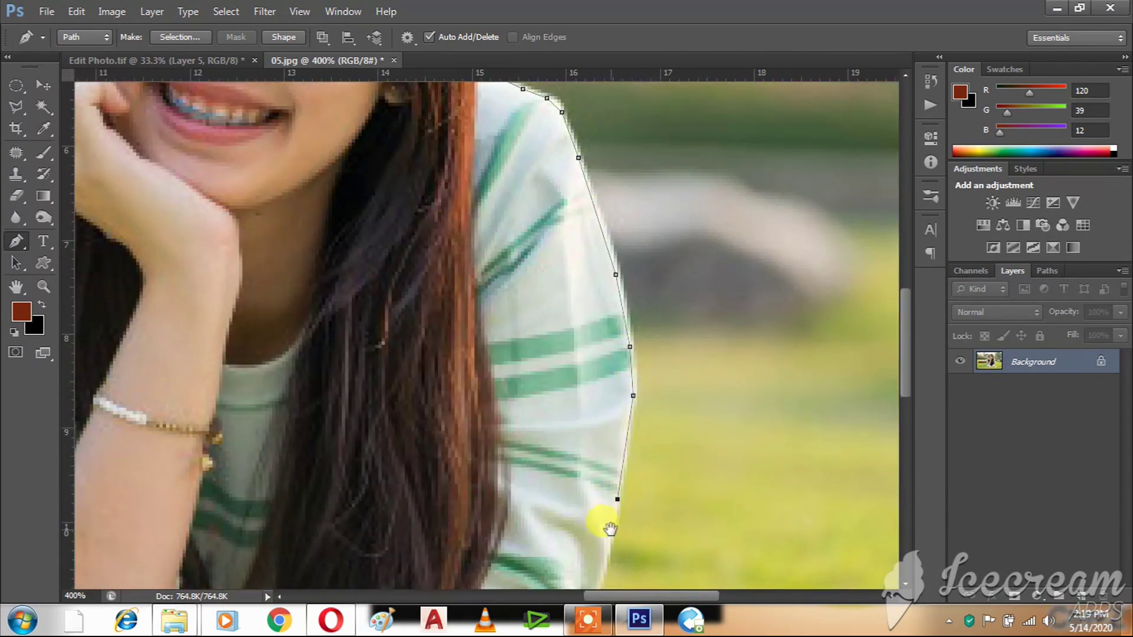
# - Trace down the sleeve to her finger and around the rest of the book
pyautogui.moveTo(602, 568); pyautogui.dragTo(608, 303)
pyautogui.click(593, 323)
pyautogui.click(580, 358)
pyautogui.click(574, 400)
pyautogui.click(571, 447)
pyautogui.click(531, 498)
pyautogui.click(633, 492)
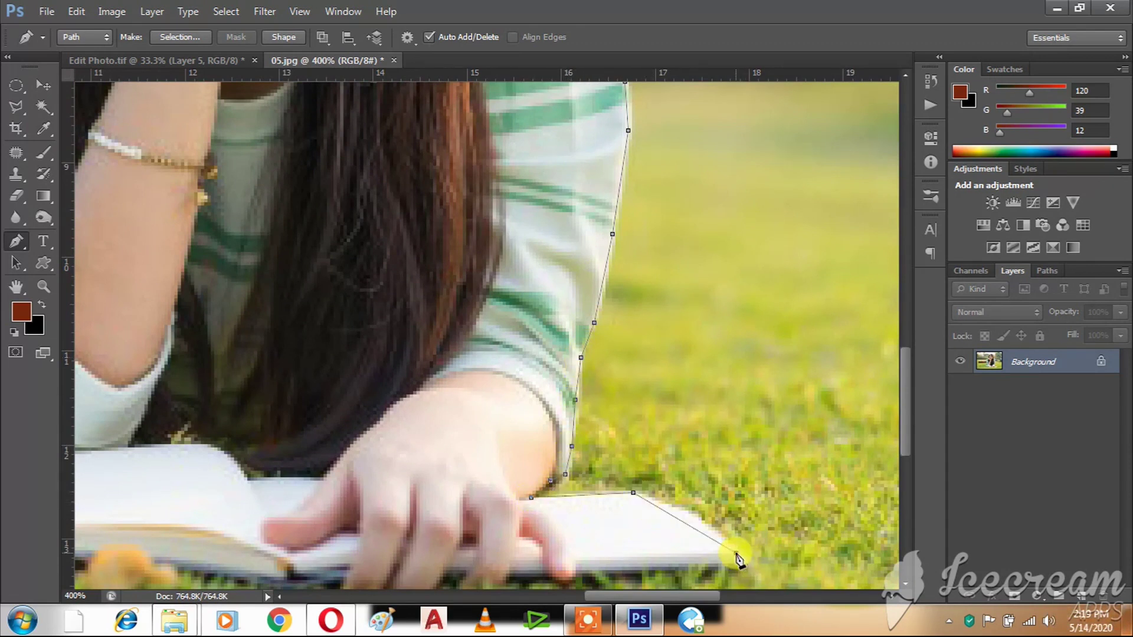
pyautogui.moveTo(737, 558); pyautogui.dragTo(743, 412)
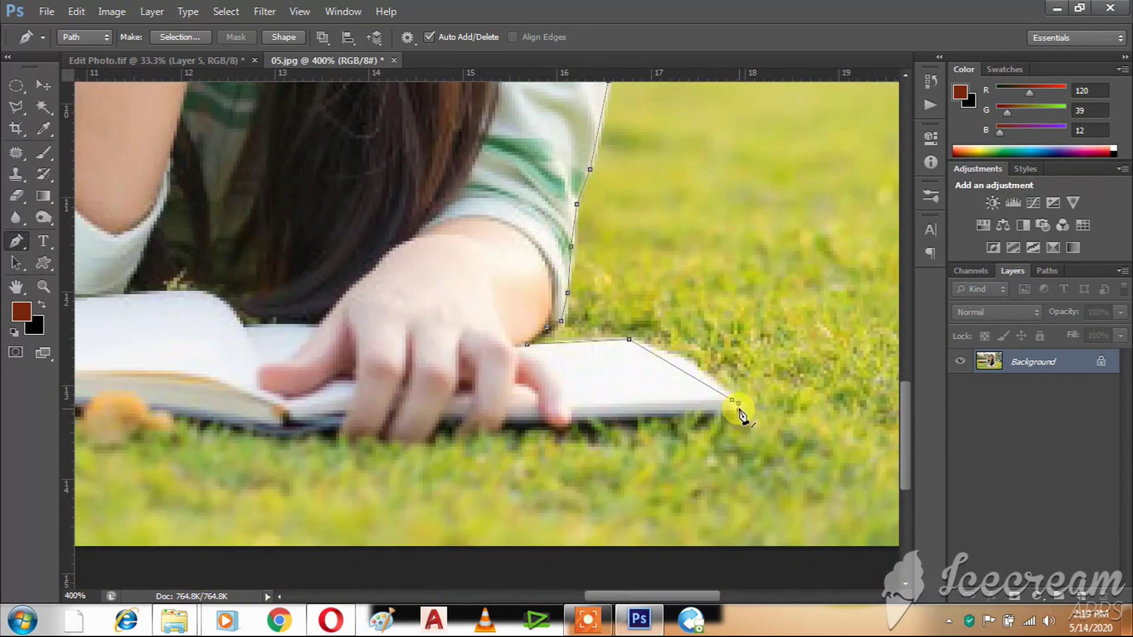
pyautogui.hotkey('ctrl', '-')
pyautogui.hotkey('ctrl', '-')
pyautogui.click(729, 471)
pyautogui.click(118, 464)
# - Close the path at the book's corner and convert it to a selection
pyautogui.click(148, 370)
pyautogui.rightClick(349, 412)
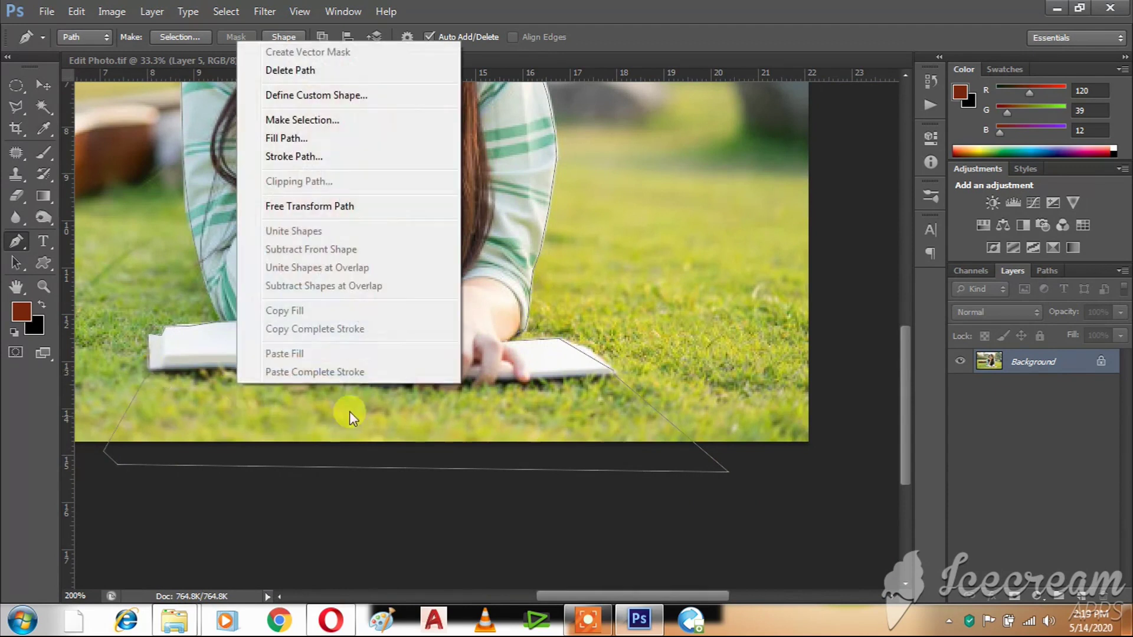
pyautogui.click(303, 119)
pyautogui.click(899, 227)
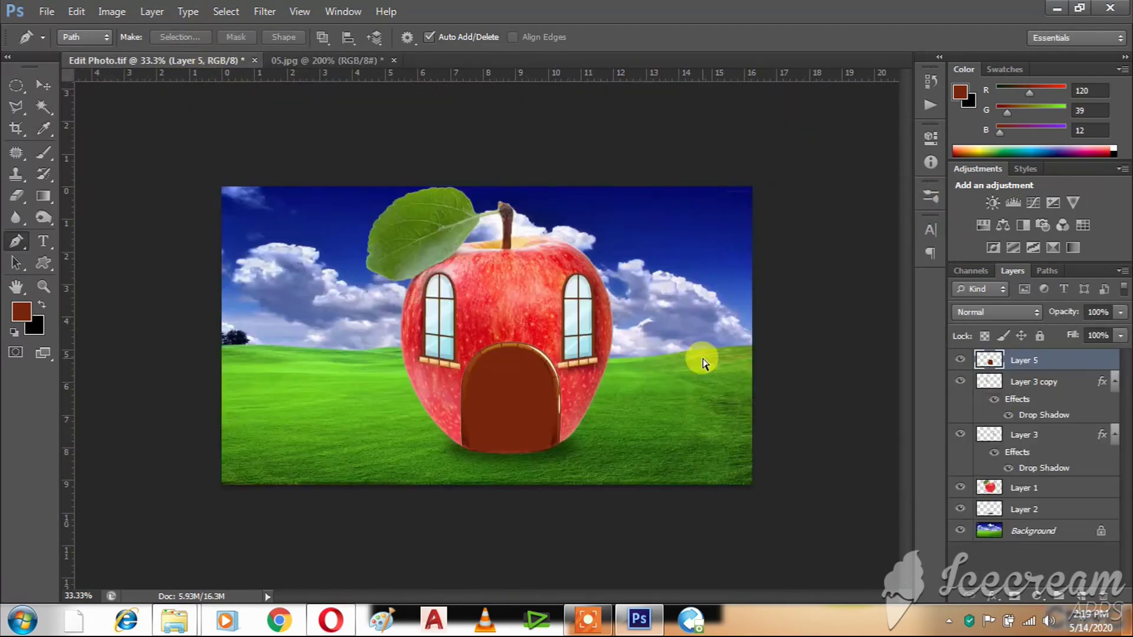
# - Drag the cut-out girl into the apple's doorway and scale her to fit the door
pyautogui.moveTo(208, 59)
pyautogui.mouseDown()
pyautogui.moveTo(487, 324)
pyautogui.moveTo(507, 421)
pyautogui.moveTo(552, 405)
pyautogui.moveTo(566, 348)
pyautogui.mouseUp()
pyautogui.hotkey('ctrl', 't')
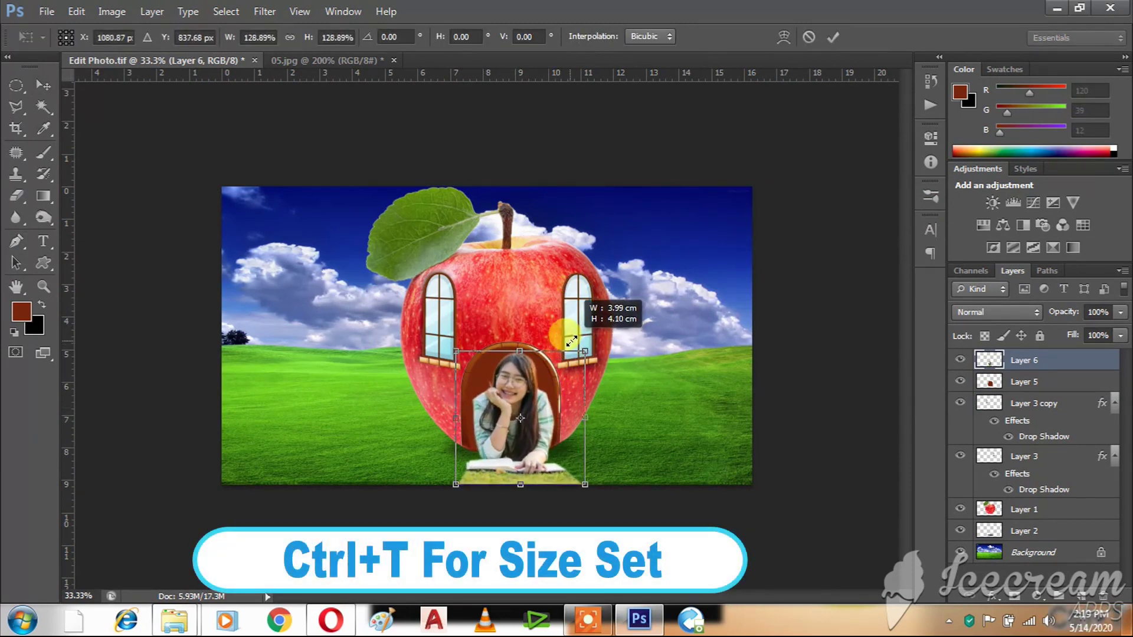
pyautogui.press('Return')
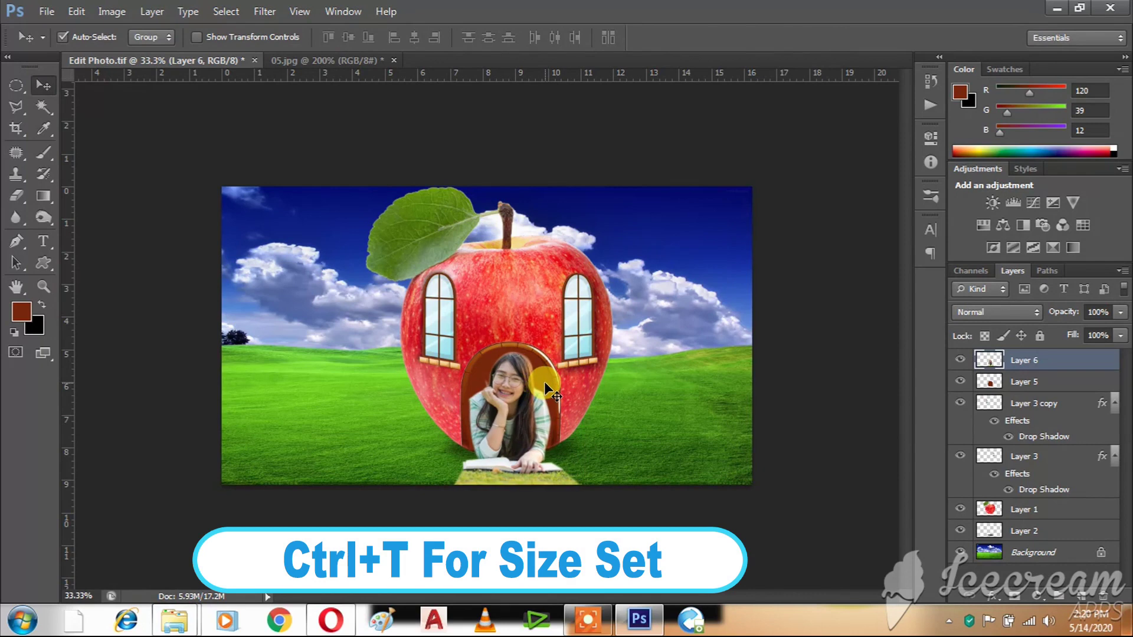
pyautogui.scroll(2, 561, 395)
pyautogui.moveTo(518, 453); pyautogui.dragTo(463, 256)
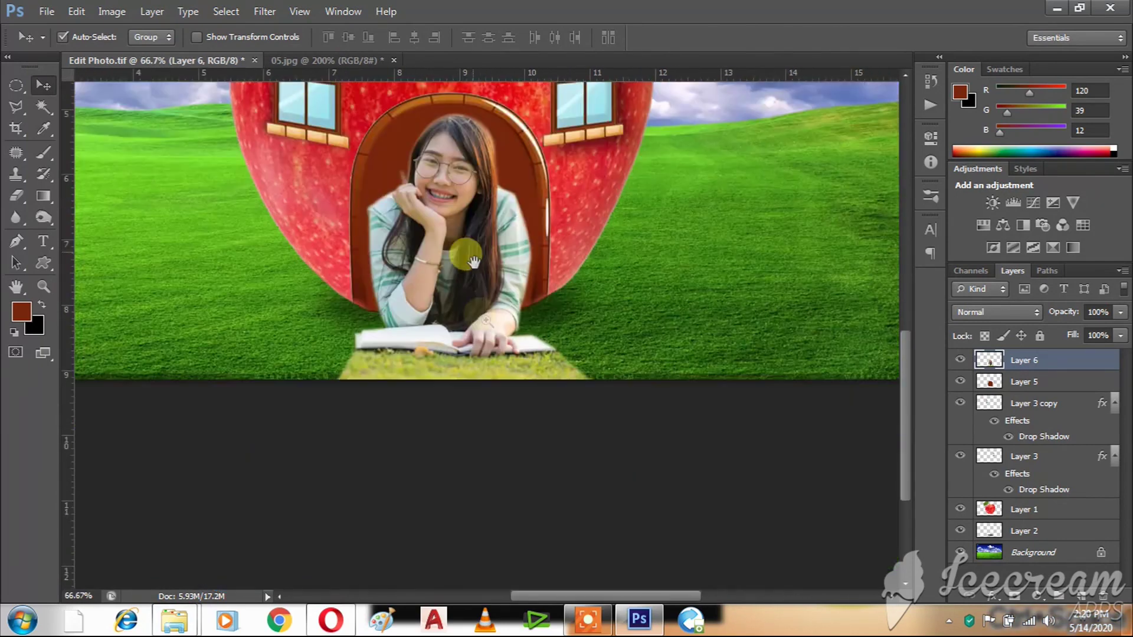
pyautogui.scroll(1, 493, 373)
pyautogui.scroll(1, 490, 370)
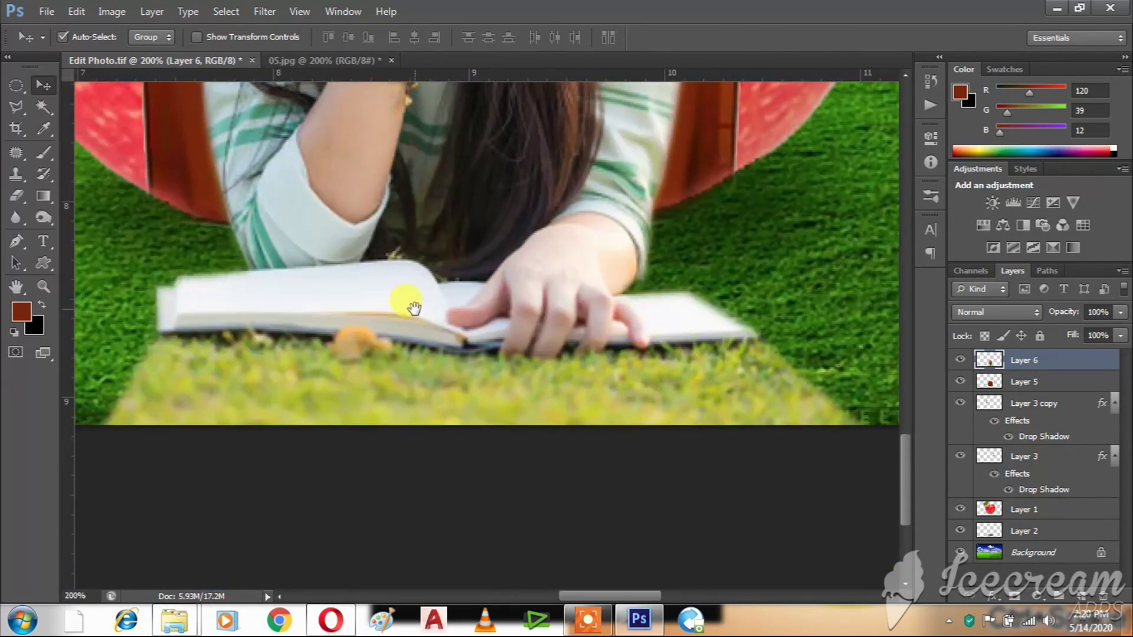
# - Choose the Polygonal Lasso with a 4 px feather
pyautogui.press('l')
pyautogui.rightClick(18, 107)
pyautogui.click(59, 117)
pyautogui.click(228, 38)
pyautogui.write('4')
pyautogui.press('Return')
# - Select the grass patch below the girl's book
pyautogui.click(137, 313)
pyautogui.click(159, 332)
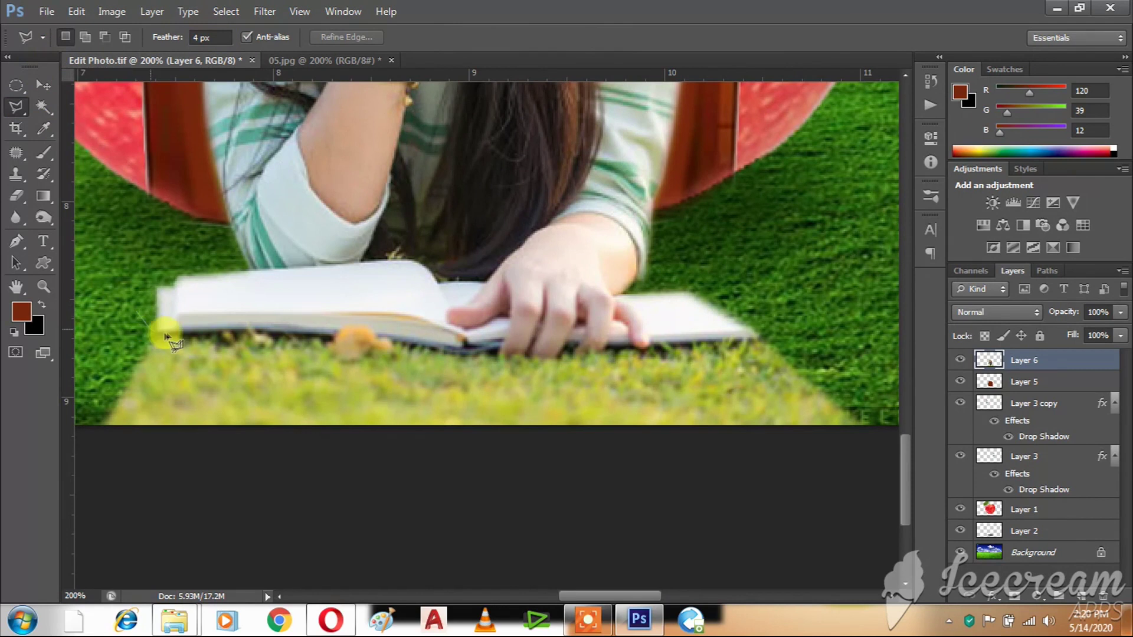
pyautogui.click(406, 347)
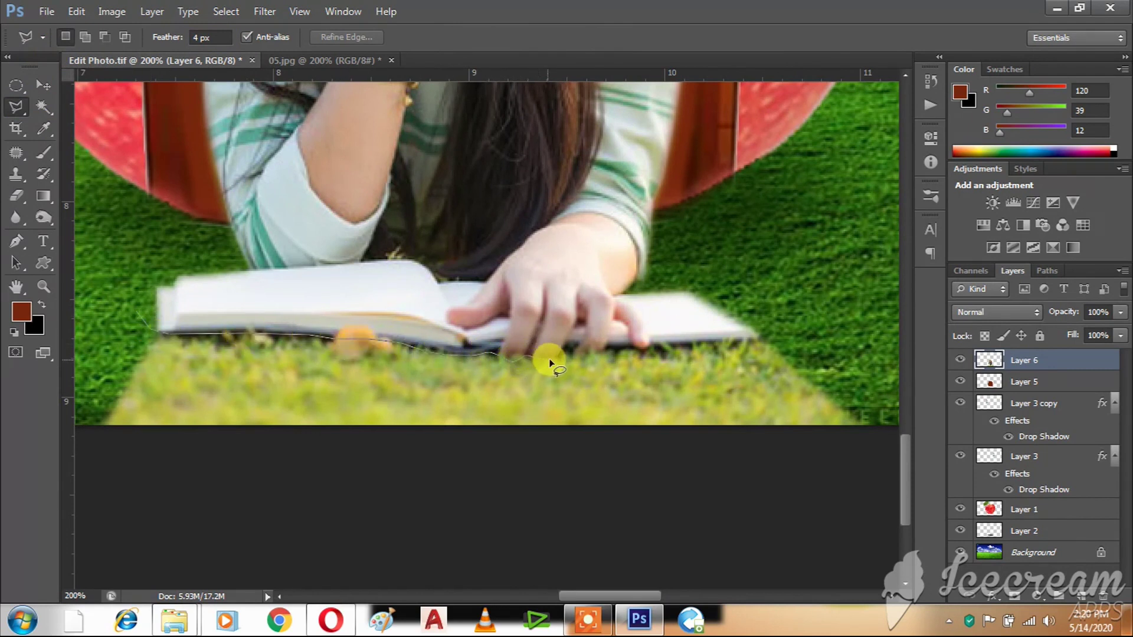
pyautogui.click(745, 340)
pyautogui.scroll(-2, 734, 172)
pyautogui.click(844, 431)
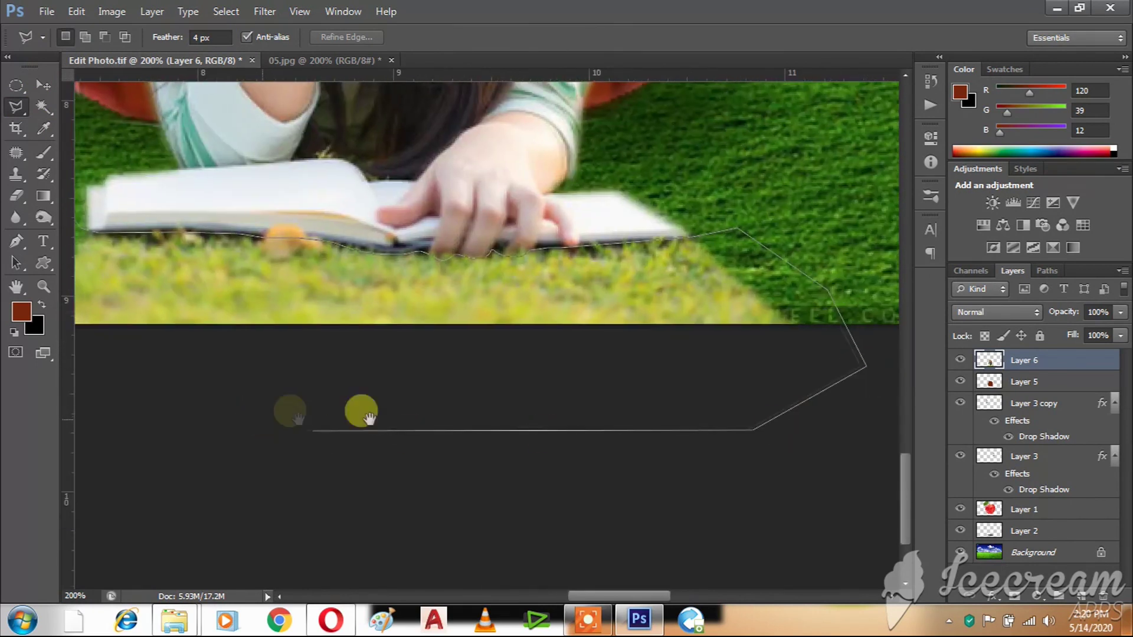
pyautogui.hscroll(-3, 359, 405)
pyautogui.click(232, 372)
pyautogui.doubleClick(204, 346)
# - Apply Hue/Saturation with hue +33 and saturation -11, then deselect
pyautogui.hotkey('ctrl', 'u')
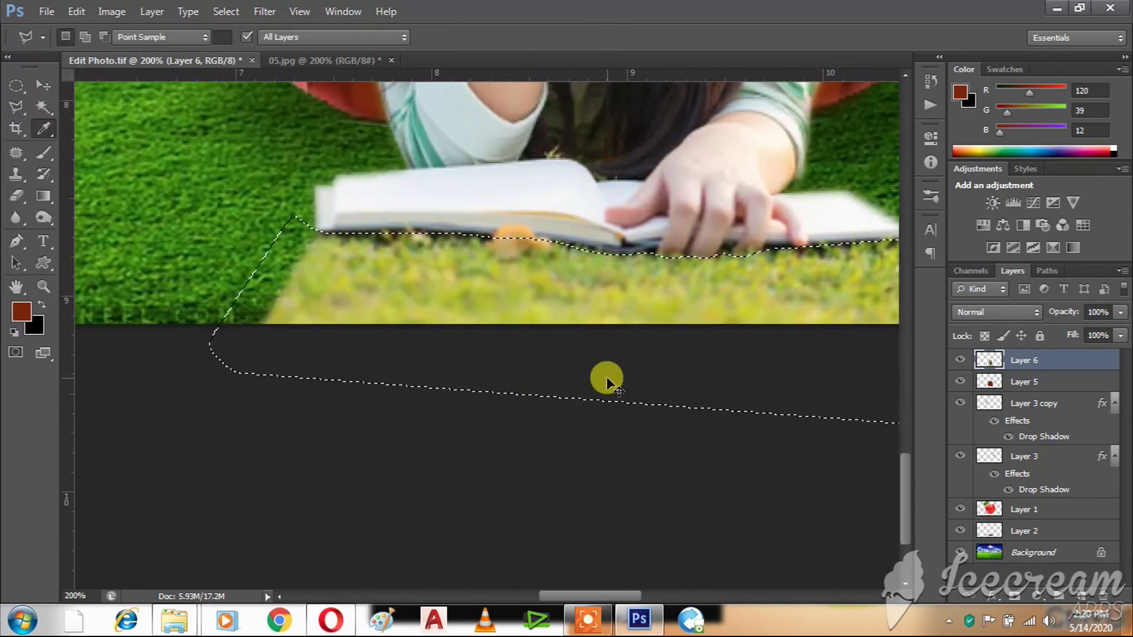
pyautogui.moveTo(806, 365)
pyautogui.mouseDown()
pyautogui.moveTo(834, 369)
pyautogui.moveTo(816, 372)
pyautogui.moveTo(791, 404)
pyautogui.mouseUp()
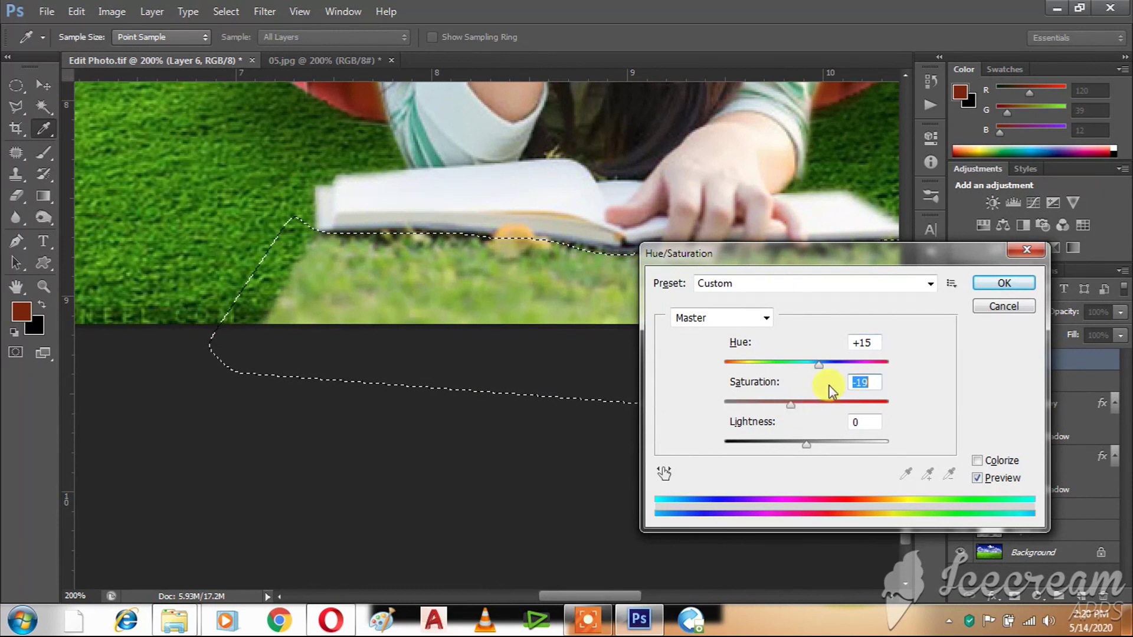
pyautogui.hotkey('ctrl', '-')
pyautogui.hotkey('ctrl', '-')
pyautogui.moveTo(815, 371); pyautogui.dragTo(839, 371)
pyautogui.moveTo(791, 405); pyautogui.dragTo(797, 405)
pyautogui.click(1003, 284)
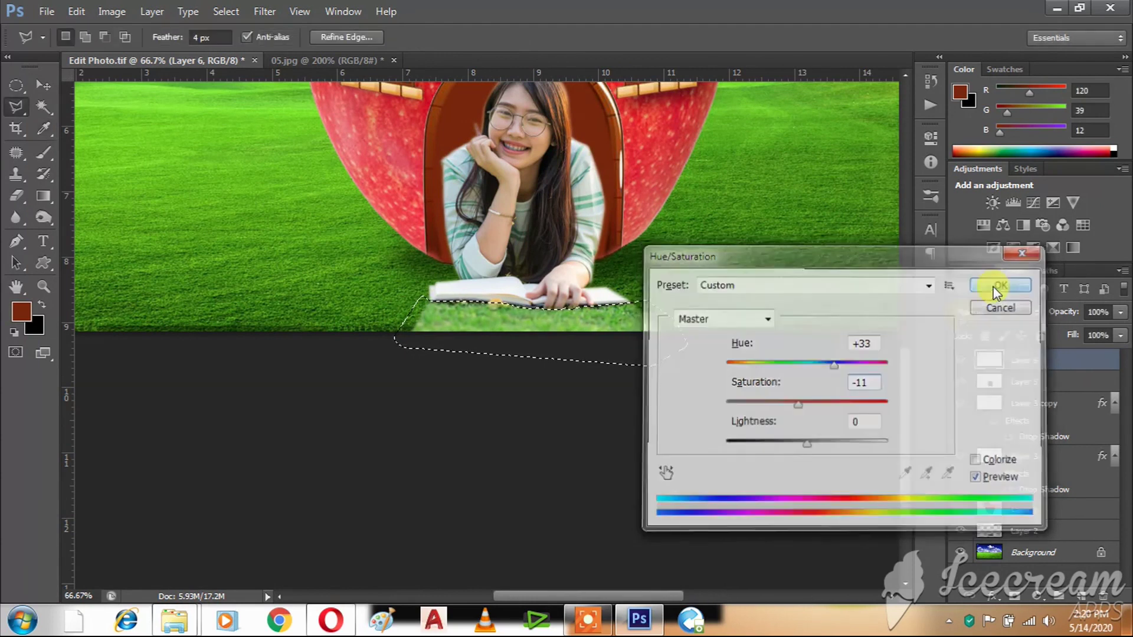
pyautogui.click(603, 321)
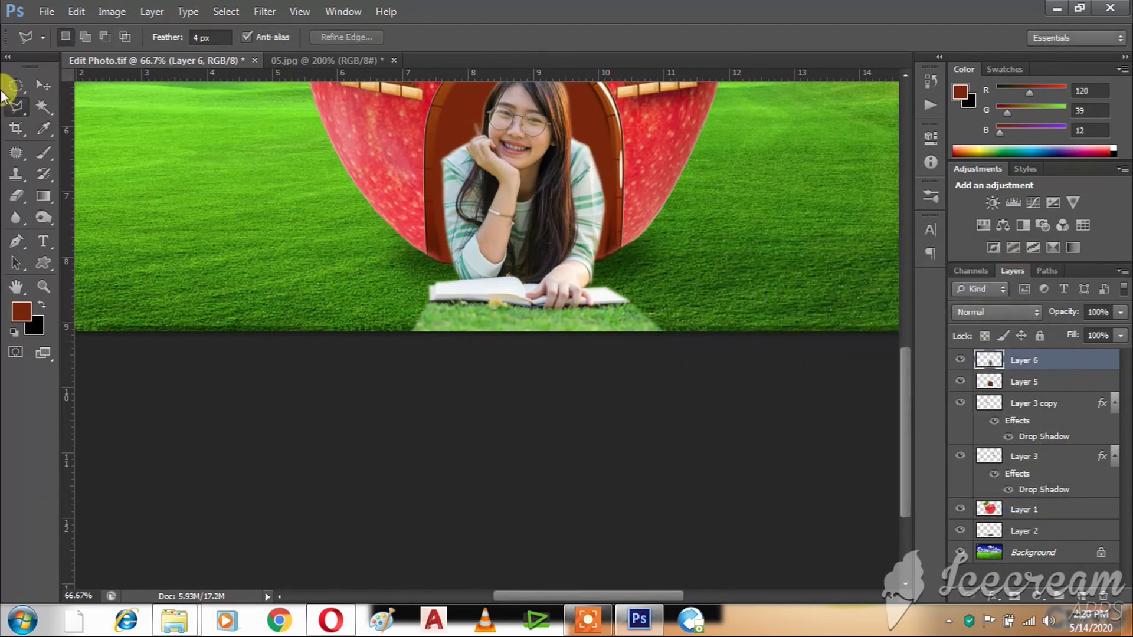
# - Erase the grass patch's hard edge below the book with a size-150 eraser
pyautogui.click(16, 197)
pyautogui.moveTo(408, 324); pyautogui.dragTo(421, 338)
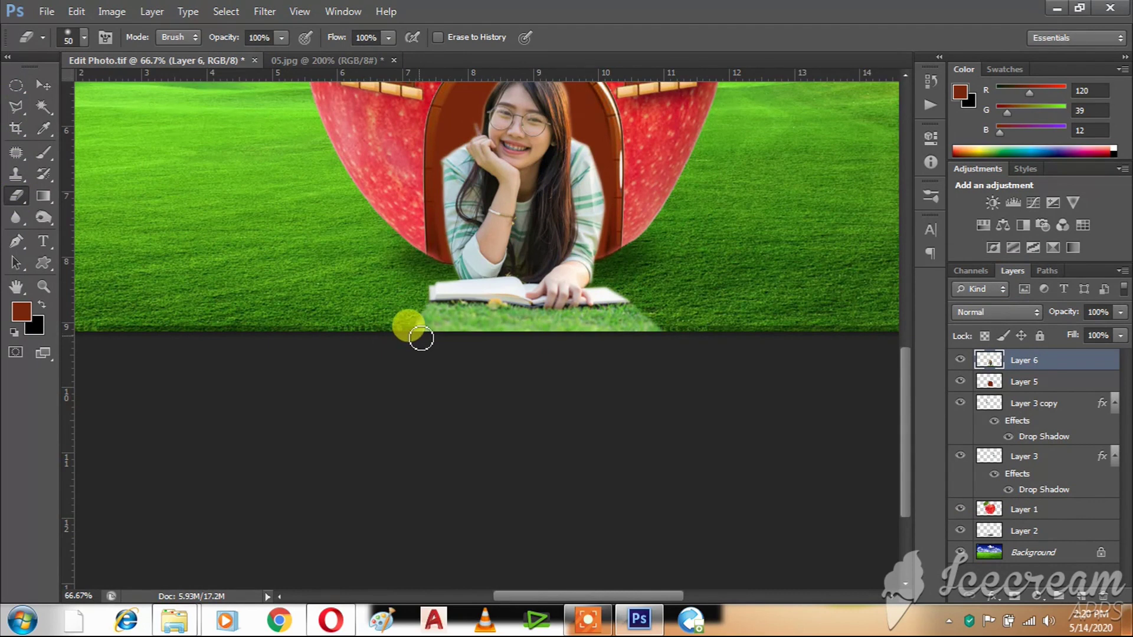
pyautogui.press(']')
pyautogui.press(']')
pyautogui.press(']')
pyautogui.moveTo(419, 321); pyautogui.dragTo(630, 302)
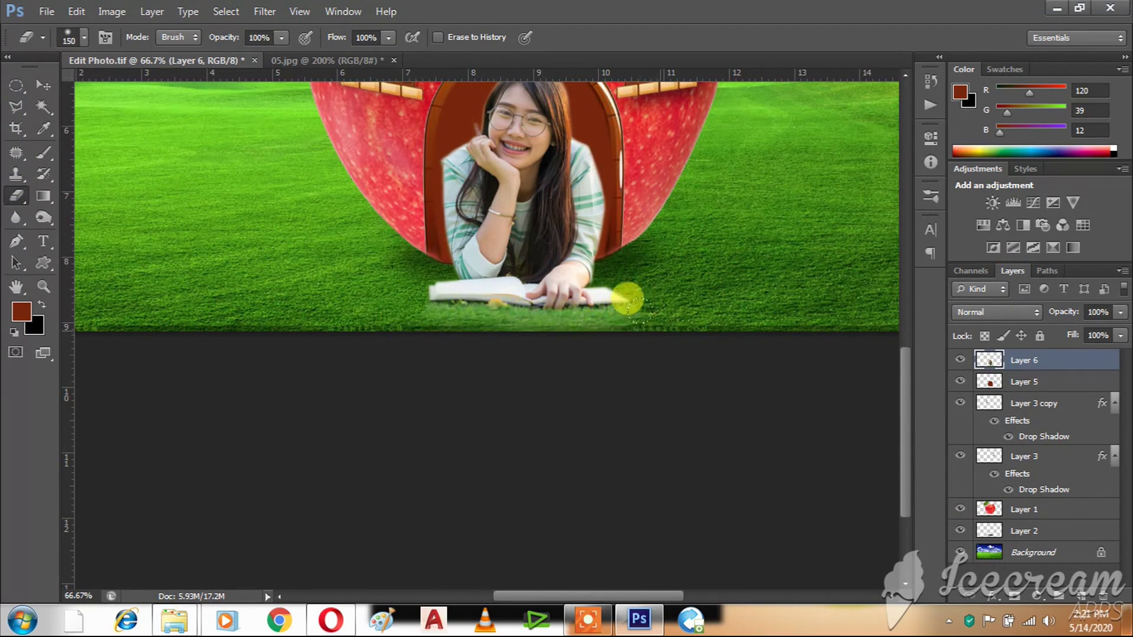
# - Fit the image on screen and save the document
pyautogui.click(41, 81)
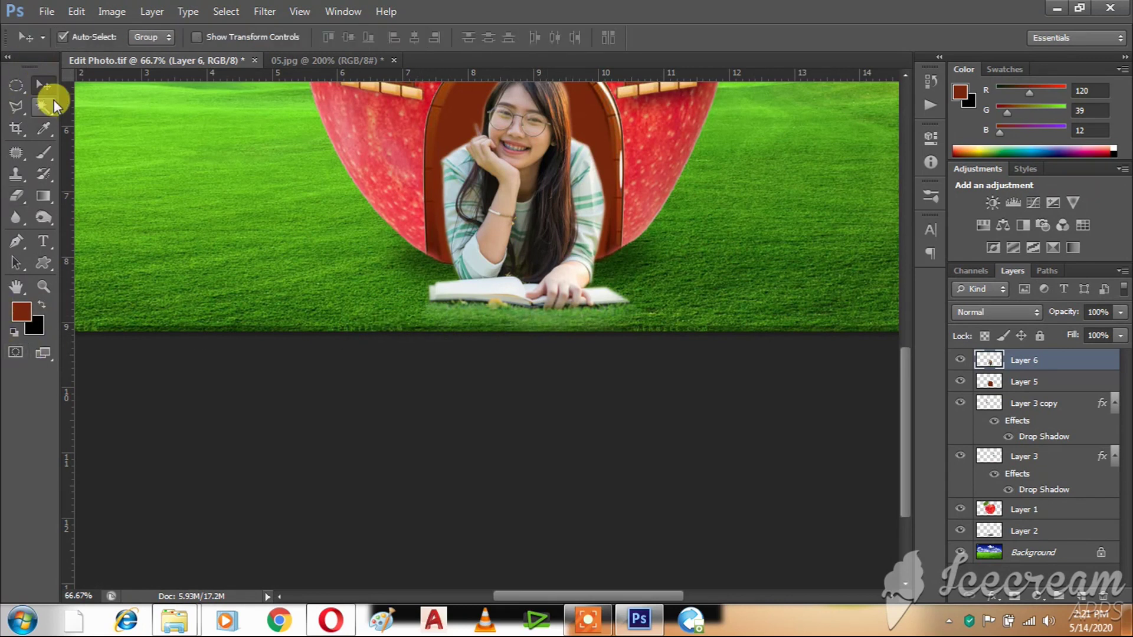
pyautogui.hotkey('ctrl', '0')
pyautogui.hotkey('ctrl', 's')
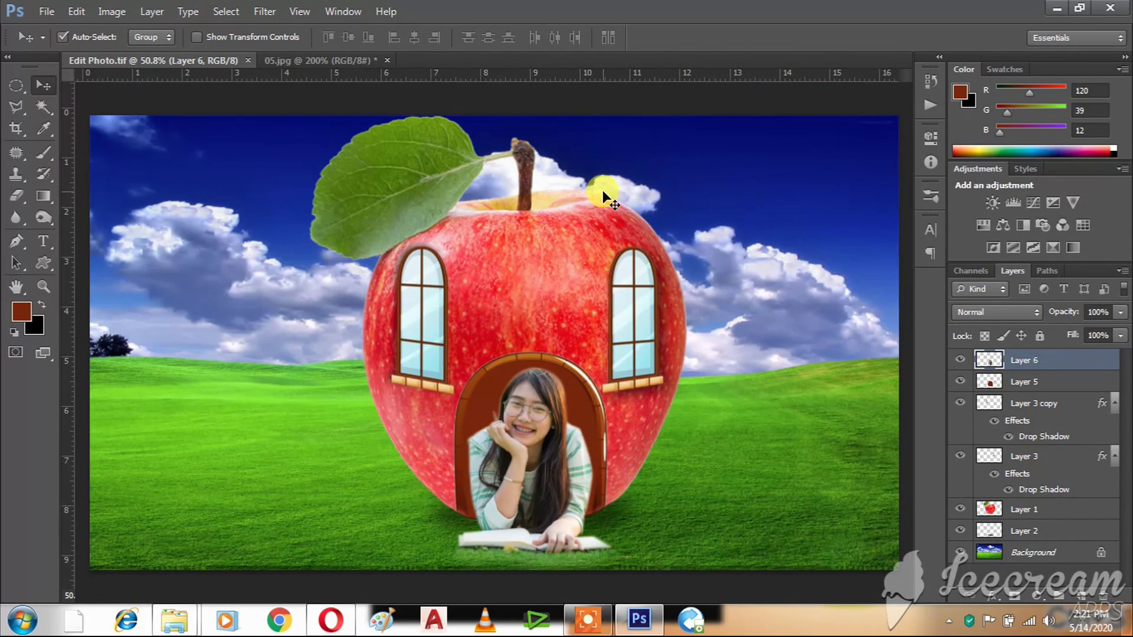
# - Show the apple-house composite in Full Screen Mode without rulers, fitted to the screen
pyautogui.press('f')
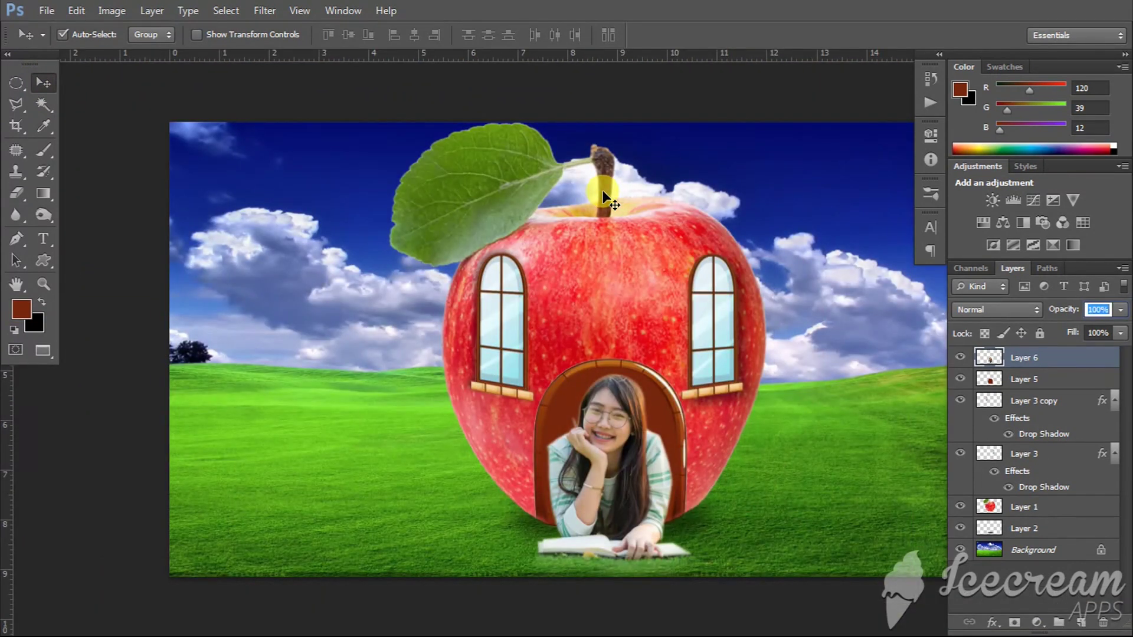
pyautogui.press('f')
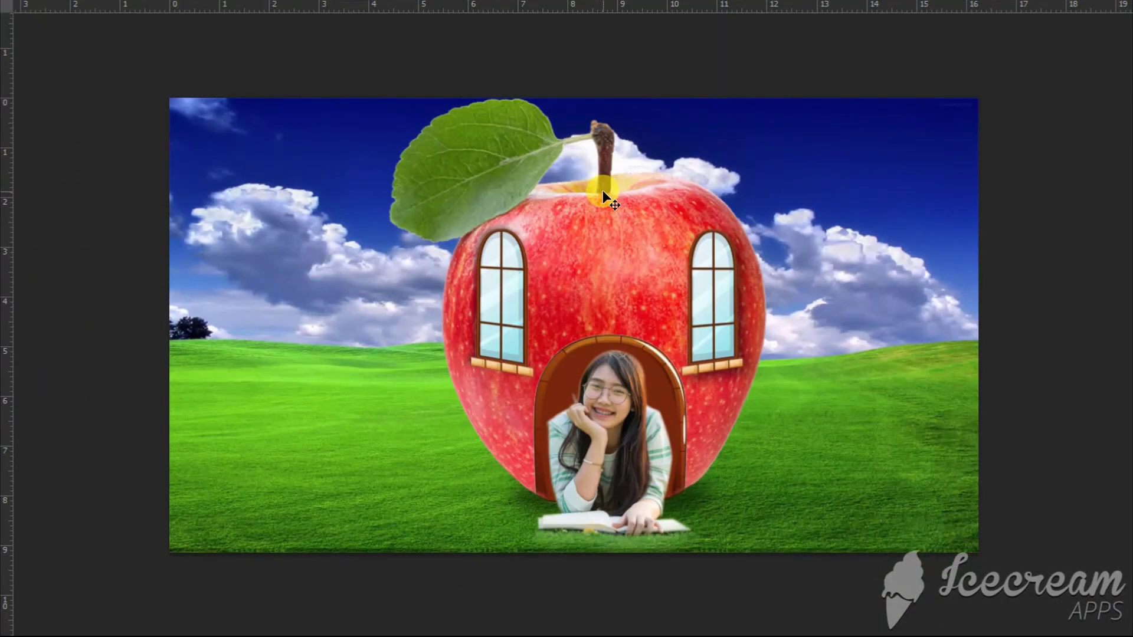
pyautogui.hotkey('ctrl', 'r')
pyautogui.hotkey('ctrl', '0')
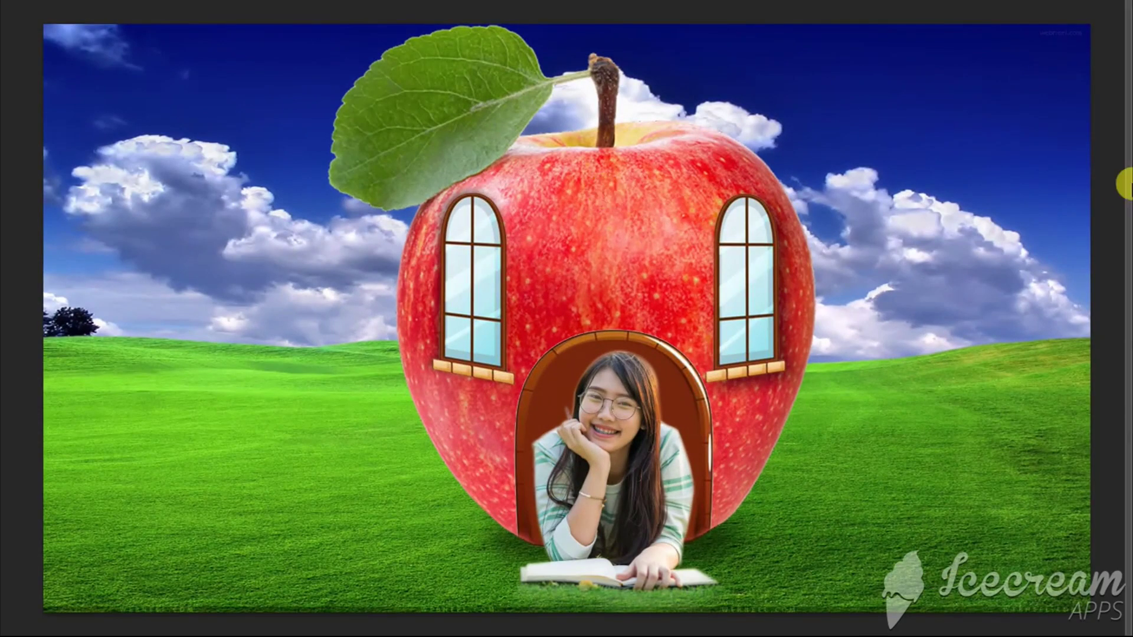